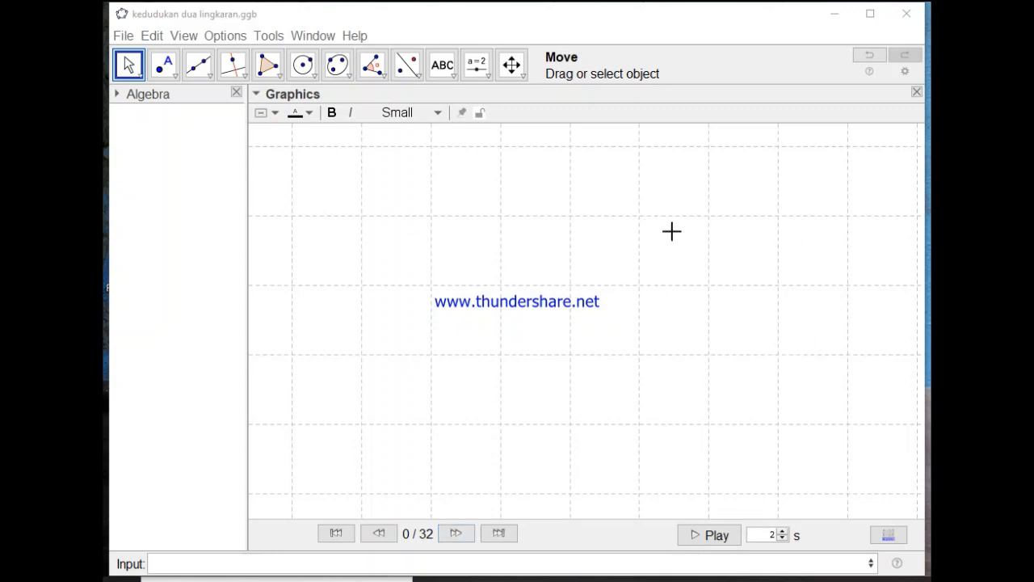
# - Advance the construction playback to step 3, showing the title, the introductory text and slider R
pyautogui.click(463, 536)
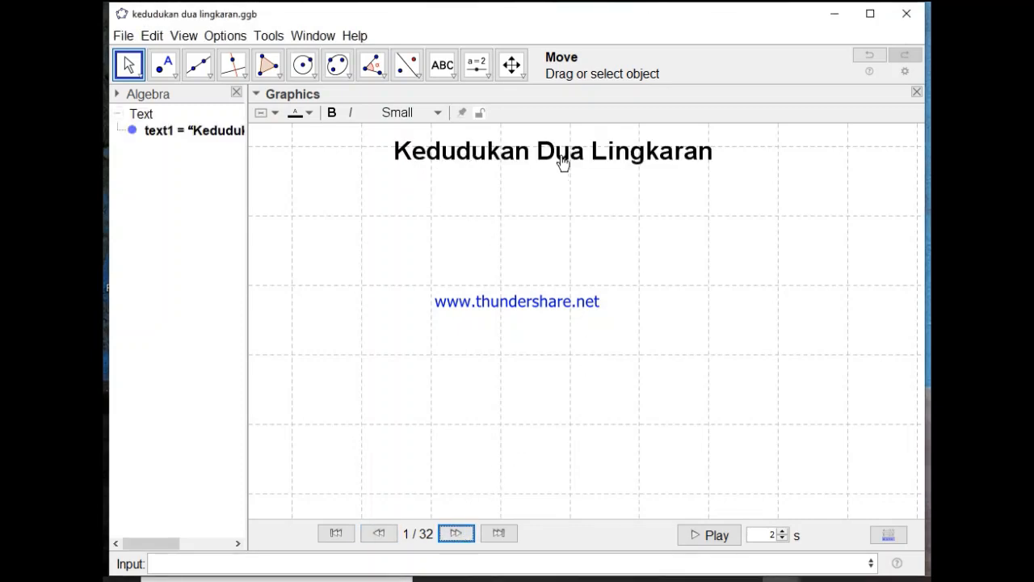
pyautogui.click(446, 74)
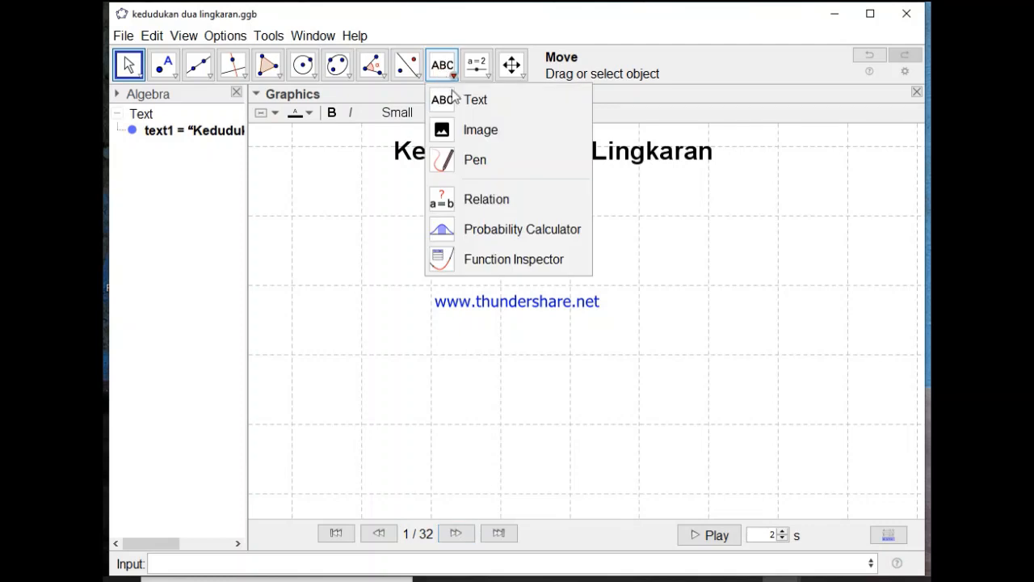
pyautogui.click(461, 101)
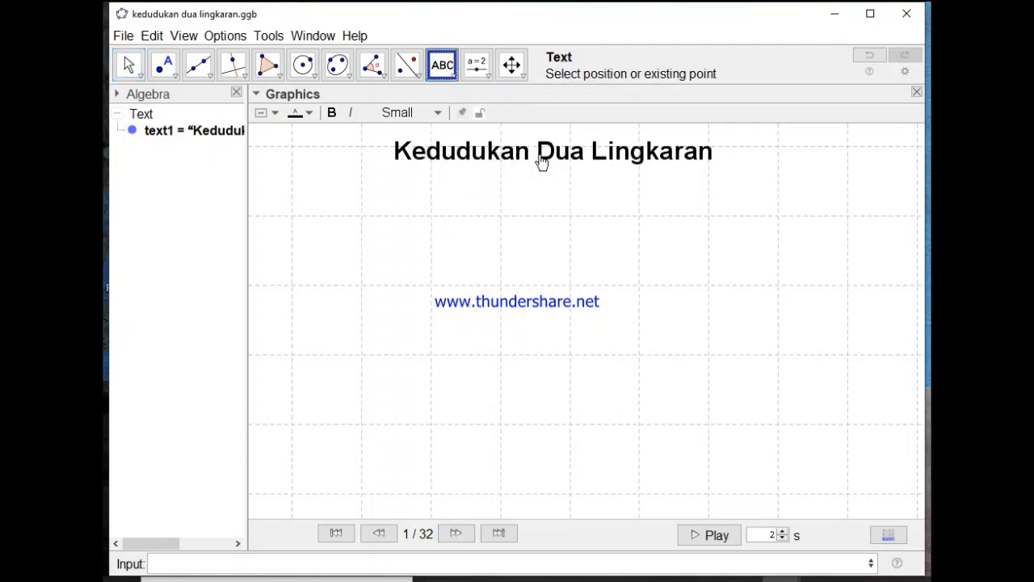
pyautogui.click(465, 536)
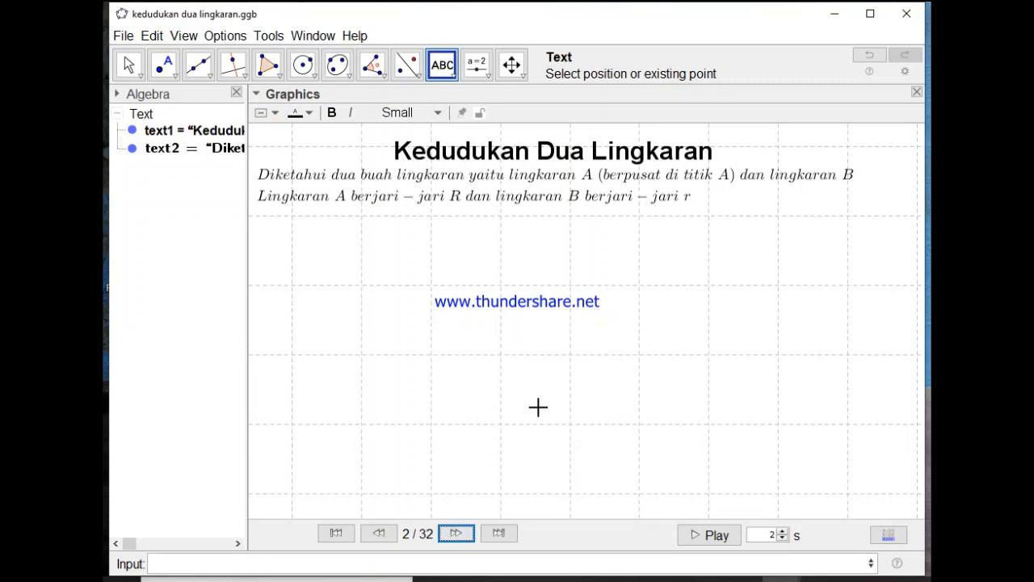
pyautogui.click(457, 534)
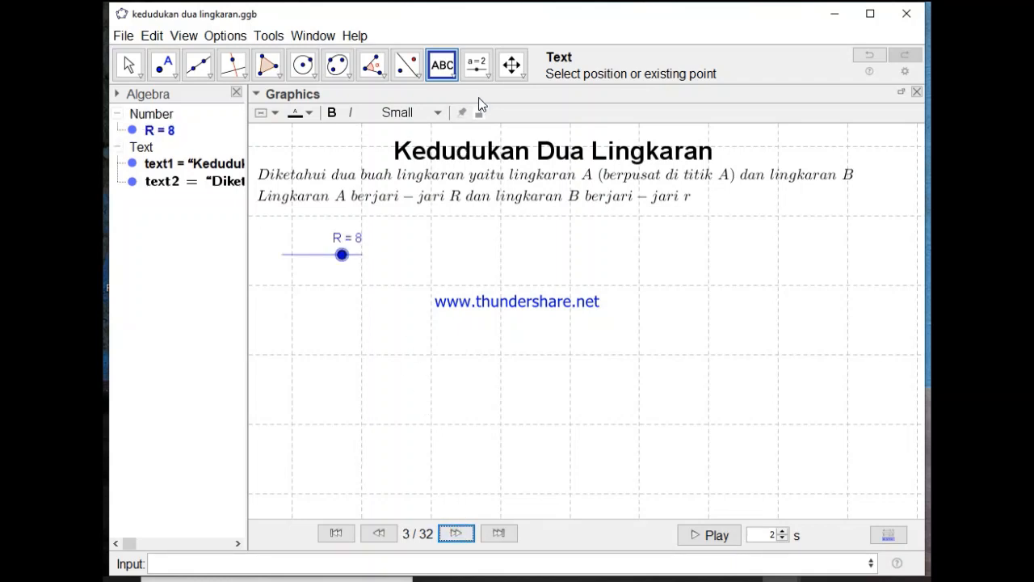
# - Examine slider R's interval settings and its basic properties
pyautogui.click(488, 76)
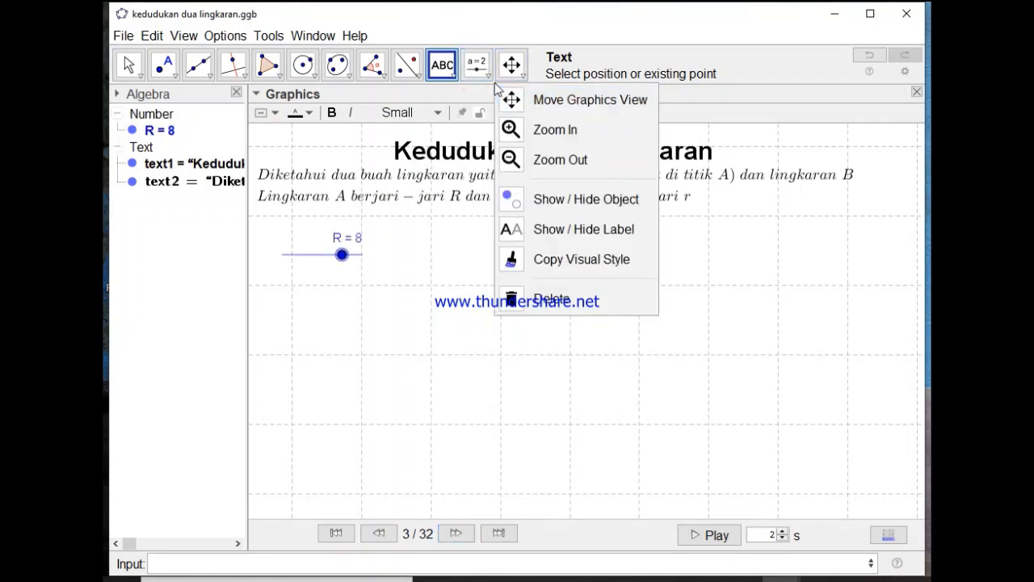
pyautogui.click(710, 94)
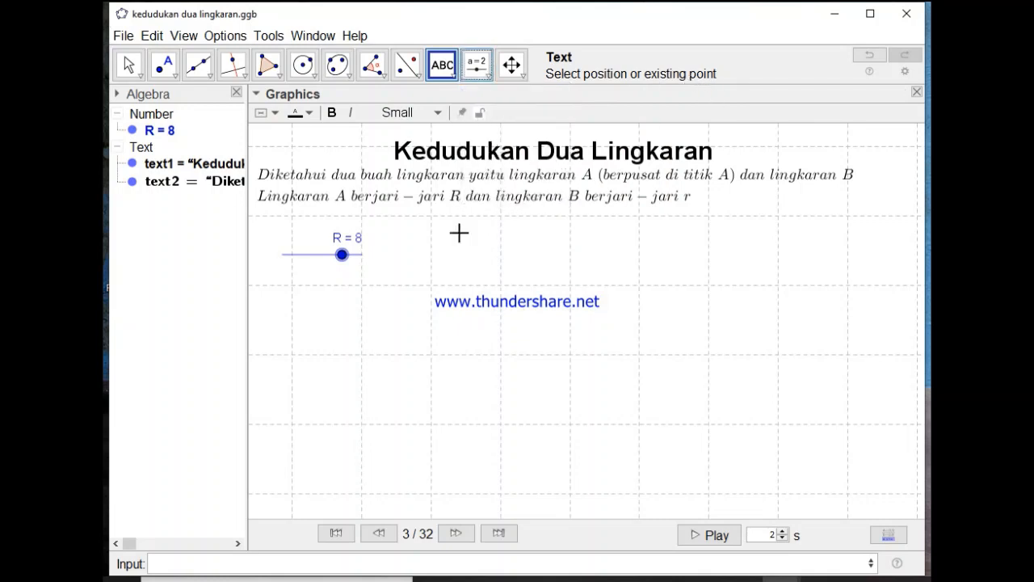
pyautogui.click(344, 257)
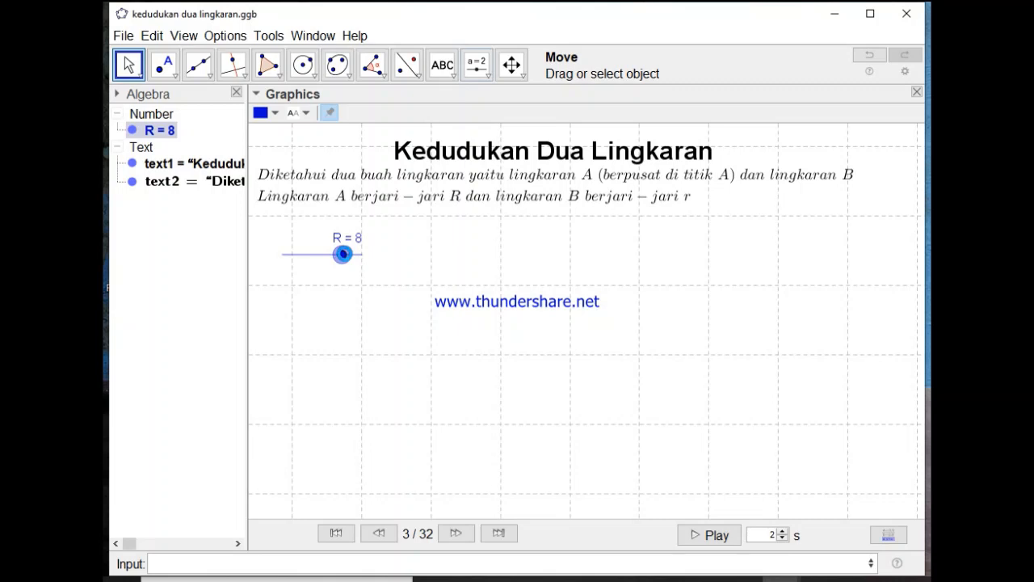
pyautogui.doubleClick(343, 253)
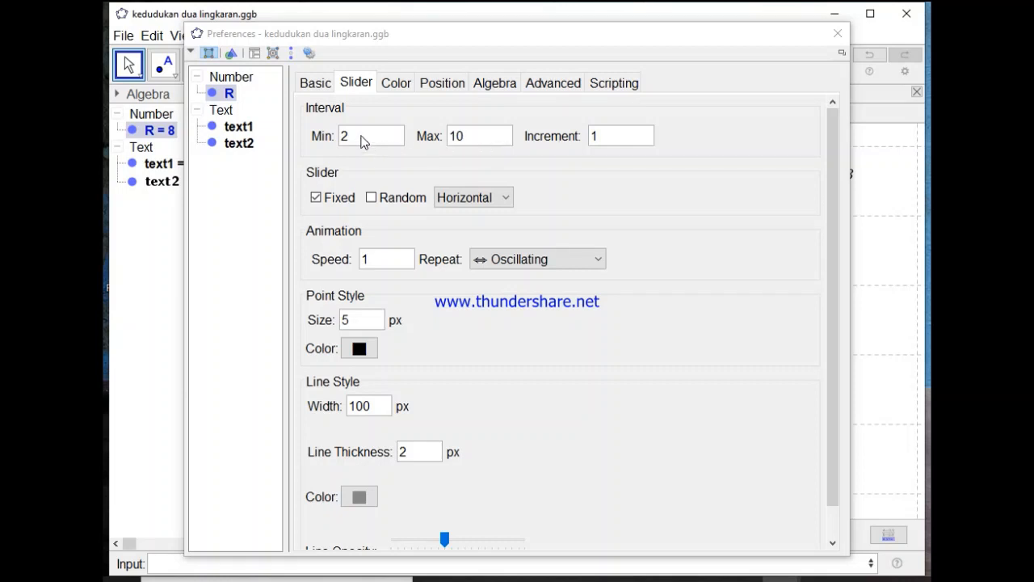
pyautogui.click(315, 83)
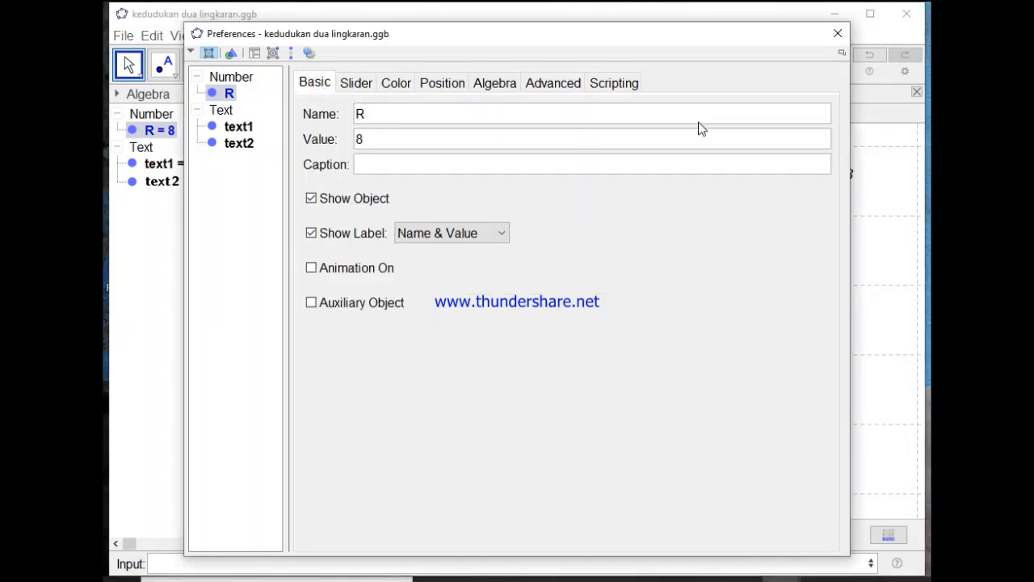
pyautogui.click(838, 33)
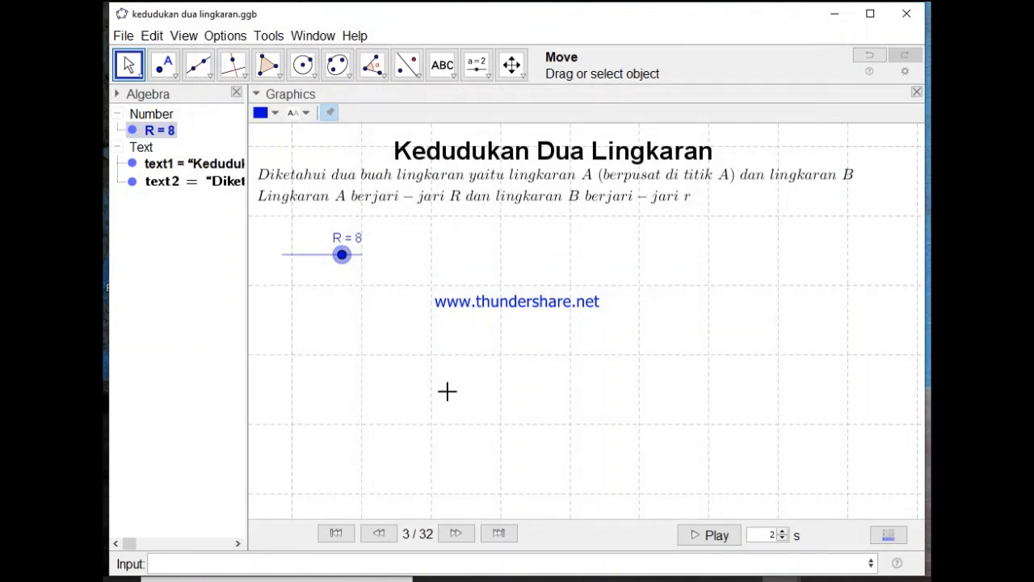
# - Advance the construction playback to step 4, and set slider r to 5 and slider R to 10
pyautogui.click(456, 532)
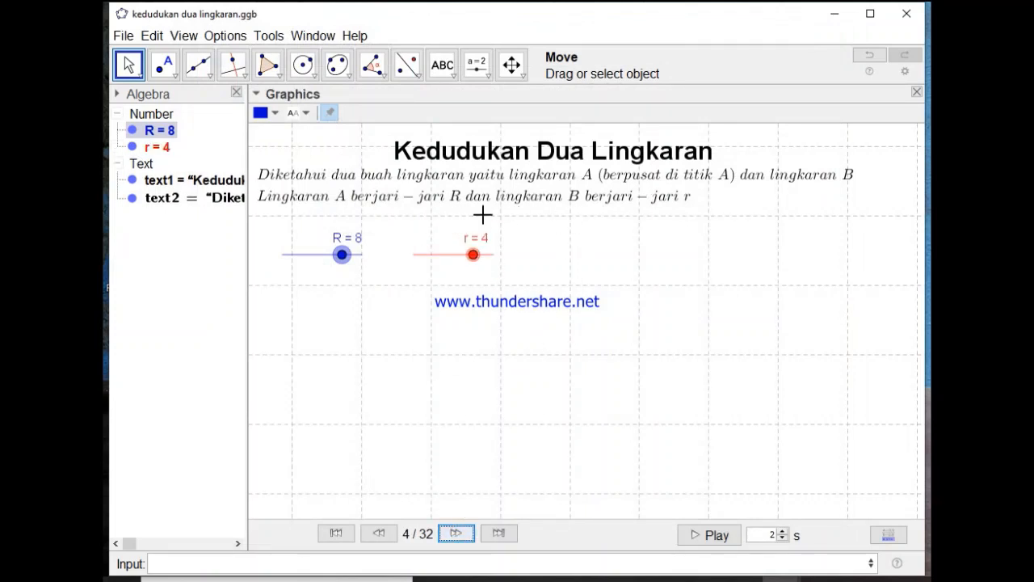
pyautogui.click(473, 256)
pyautogui.moveTo(473, 258); pyautogui.dragTo(506, 286)
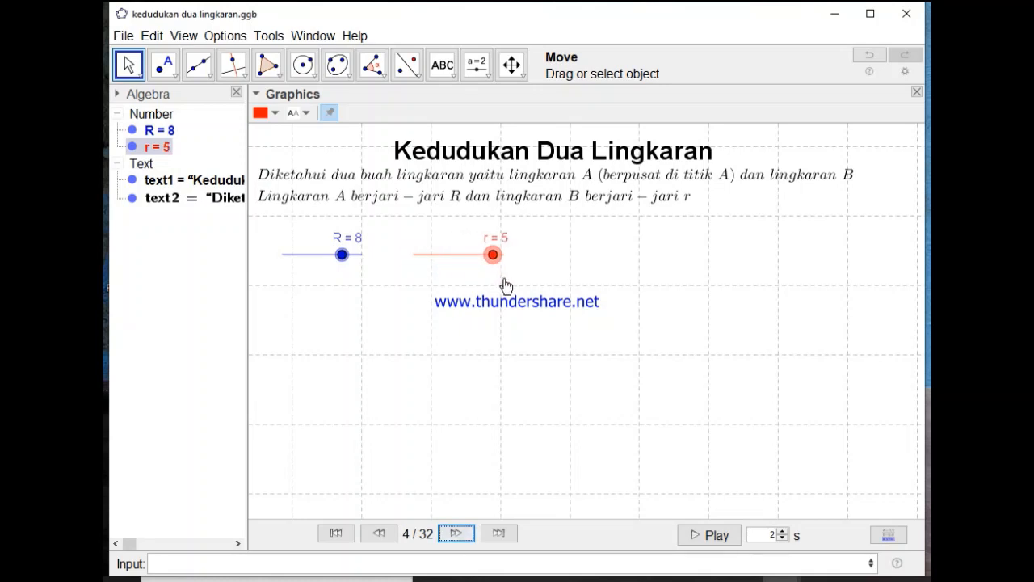
pyautogui.moveTo(344, 257); pyautogui.dragTo(377, 272)
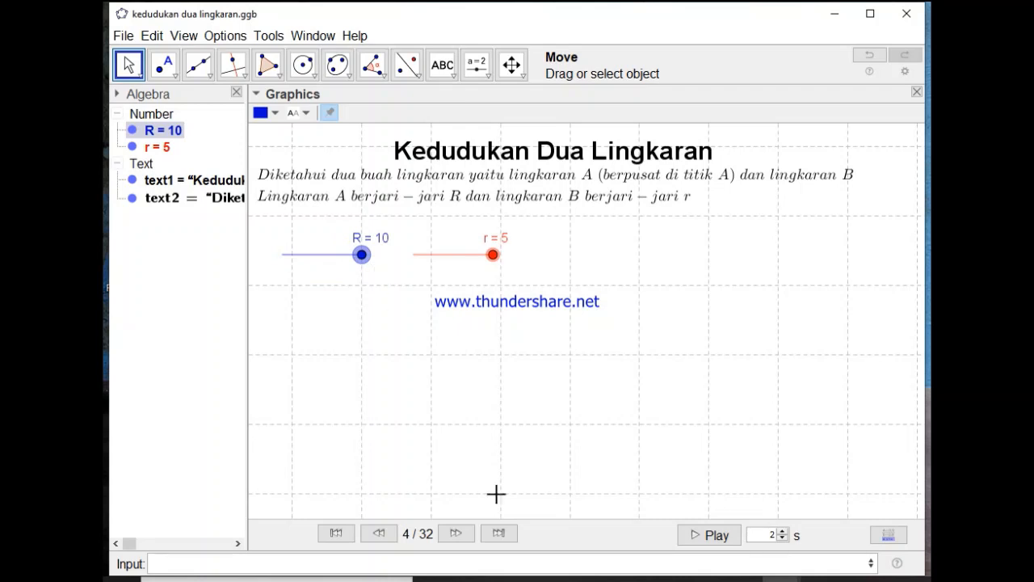
# - Preview the finished construction at step 32, and replay it from the start up to step 5
pyautogui.click(501, 533)
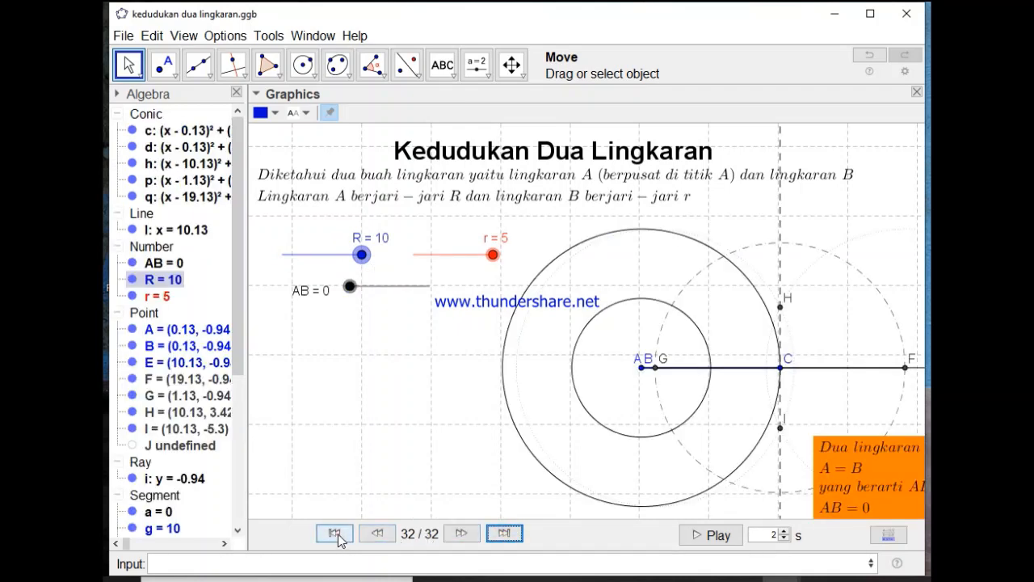
pyautogui.click(335, 533)
pyautogui.click(459, 538)
pyautogui.click(459, 538)
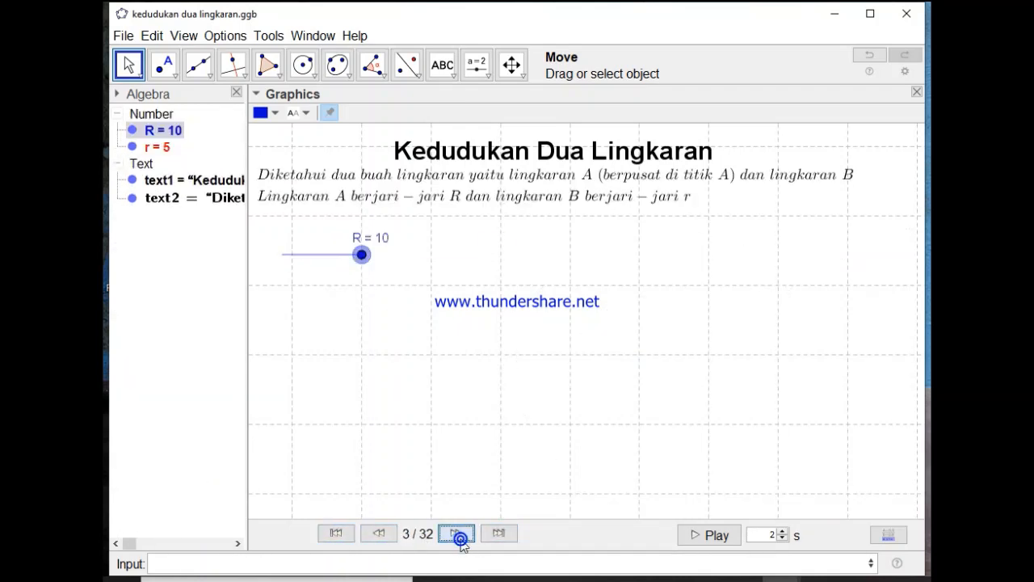
pyautogui.click(459, 538)
pyautogui.click(459, 539)
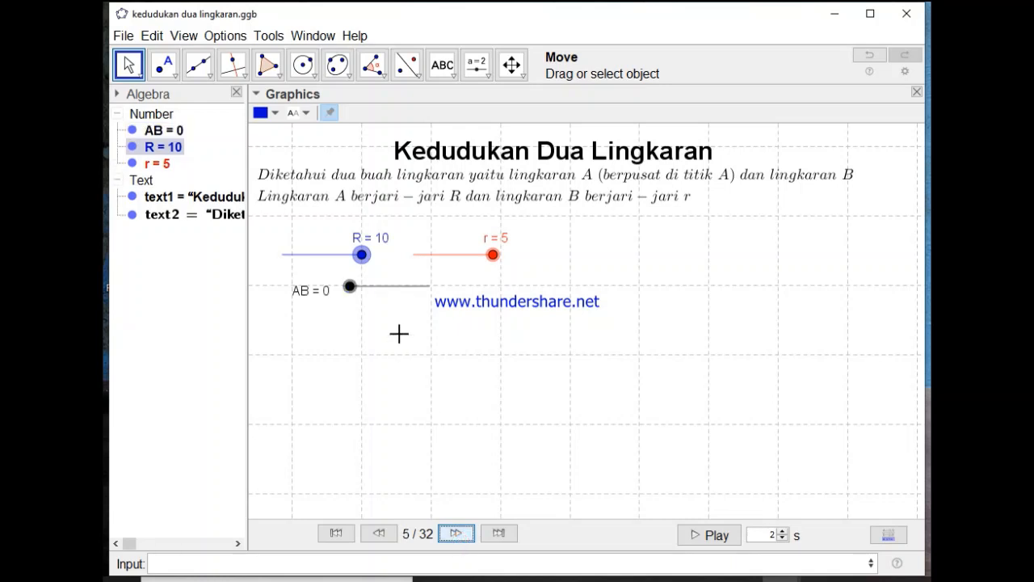
# - Unfix slider AB and move it beside slider r, level with the other sliders
pyautogui.moveTo(376, 292); pyautogui.dragTo(338, 300)
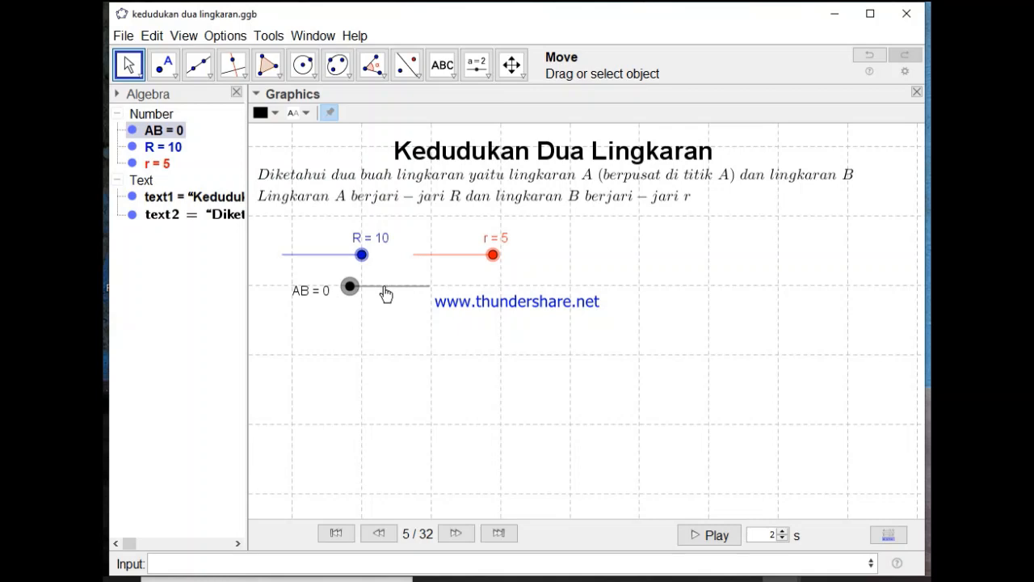
pyautogui.rightClick(383, 286)
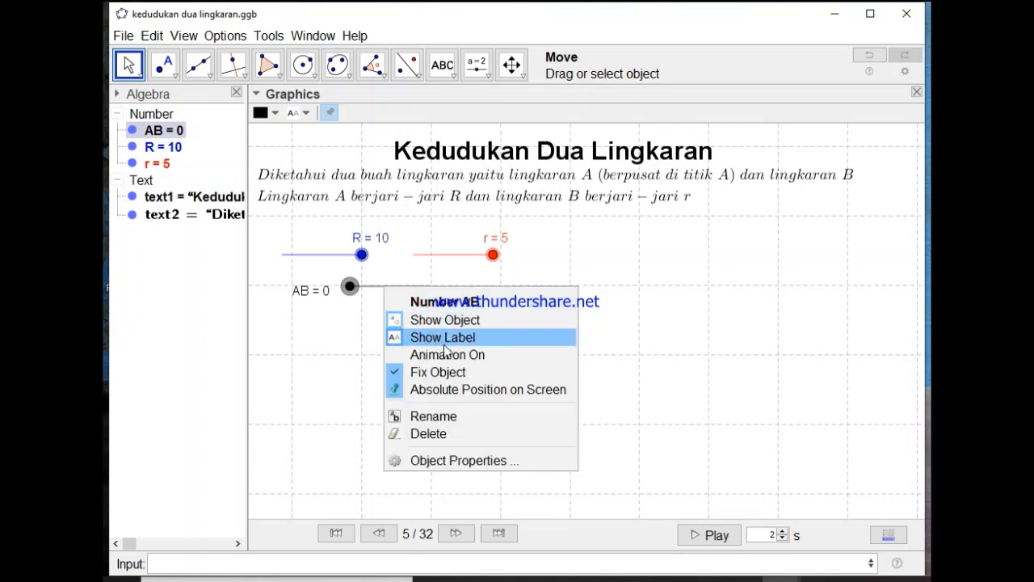
pyautogui.click(458, 370)
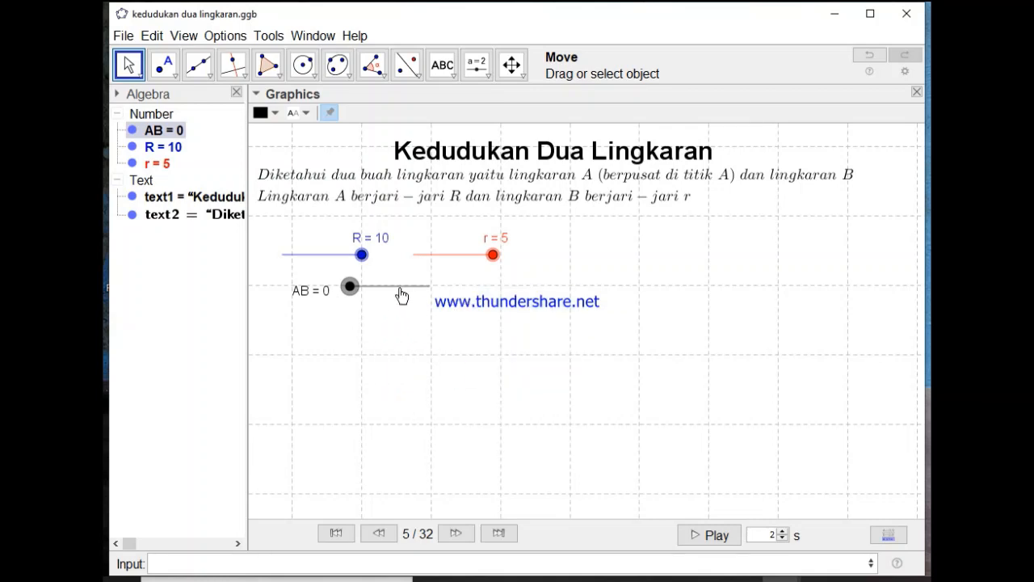
pyautogui.moveTo(402, 295); pyautogui.dragTo(628, 263)
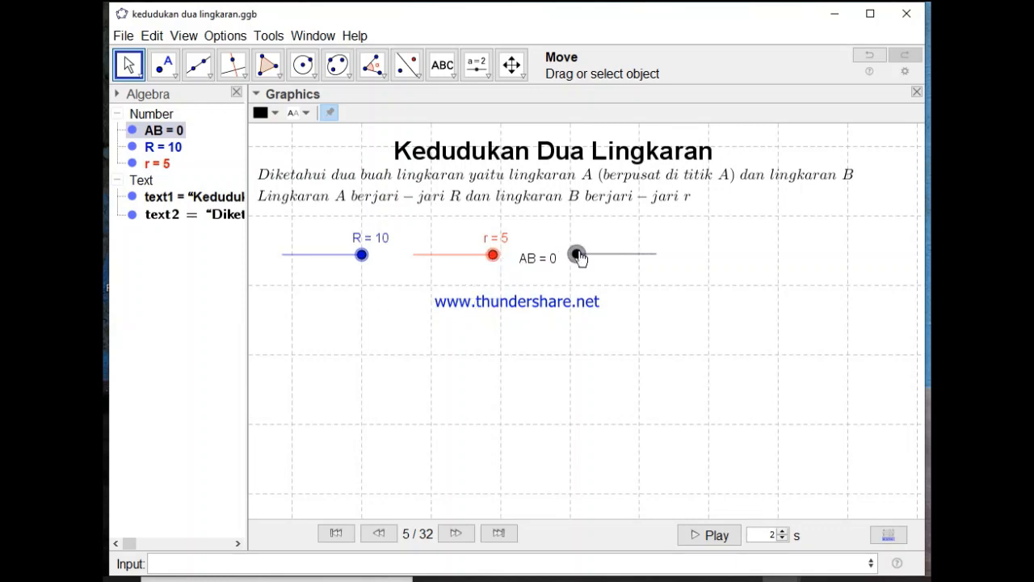
pyautogui.moveTo(579, 256)
pyautogui.mouseDown()
pyautogui.moveTo(668, 267)
pyautogui.moveTo(572, 264)
pyautogui.mouseUp()
pyautogui.click(782, 580)
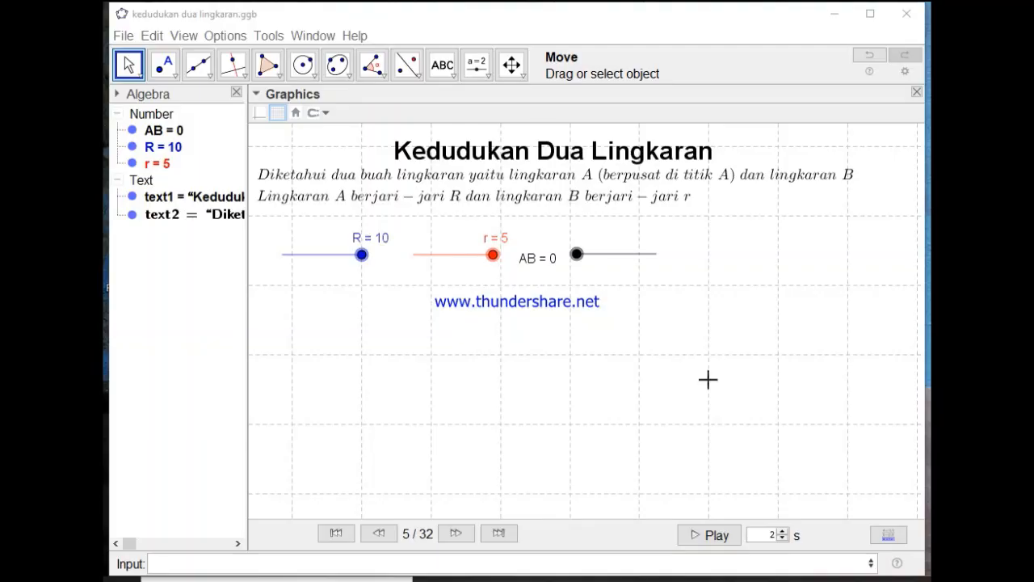
pyautogui.click(630, 297)
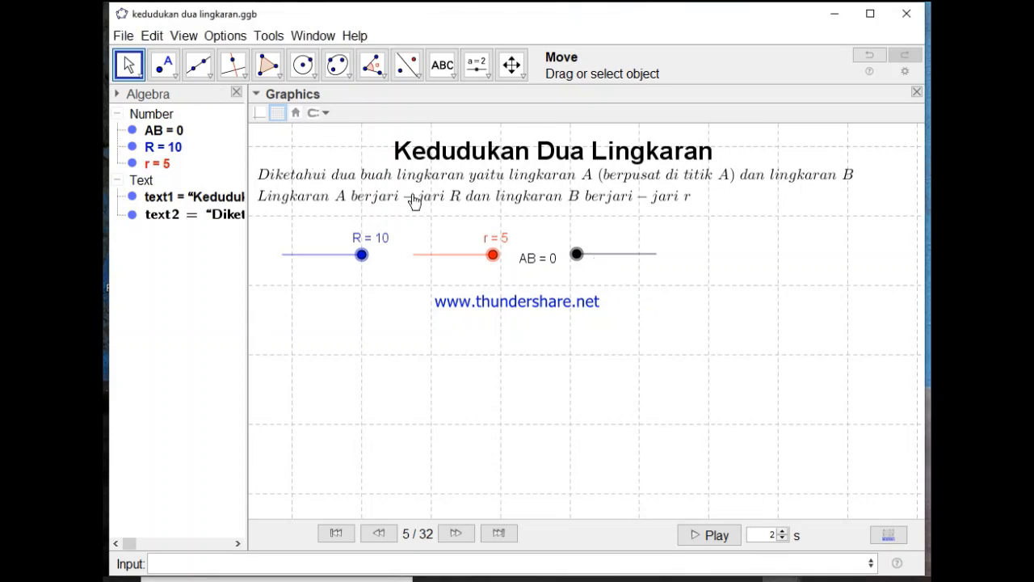
# - Set slider AB to 5 and advance the playback to step 7, showing point A and its circle
pyautogui.moveTo(576, 254); pyautogui.dragTo(603, 256)
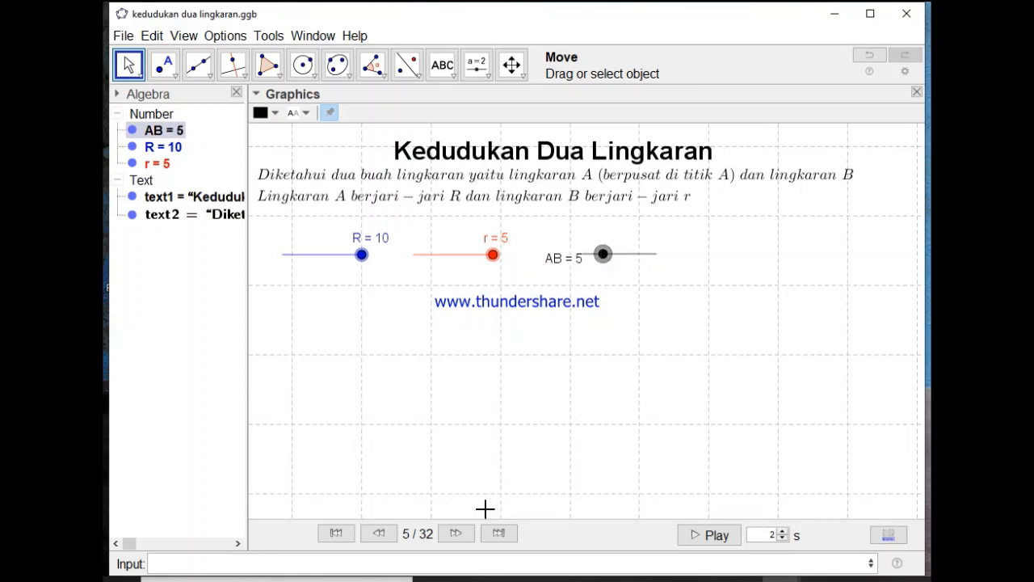
pyautogui.click(456, 534)
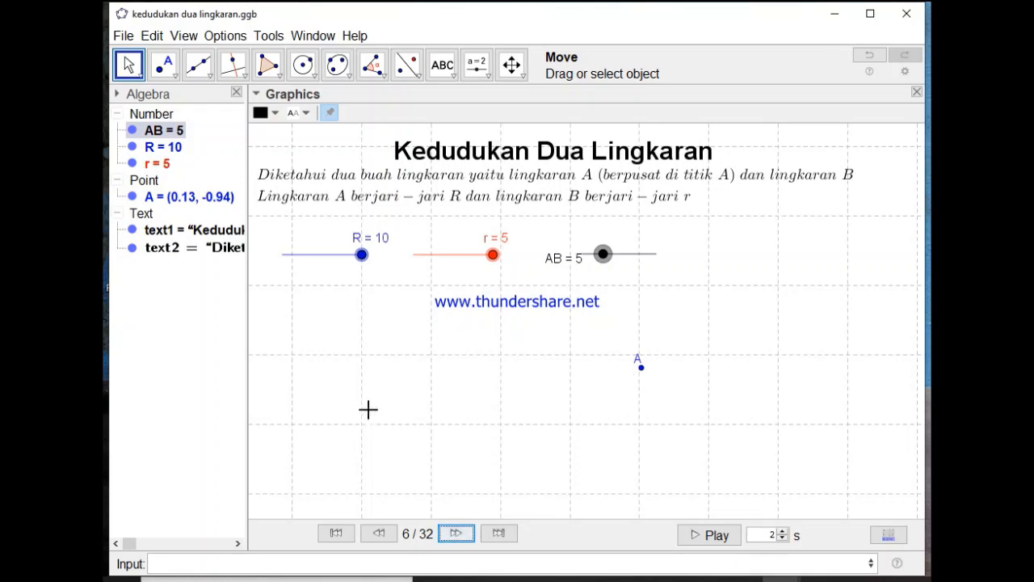
pyautogui.click(455, 535)
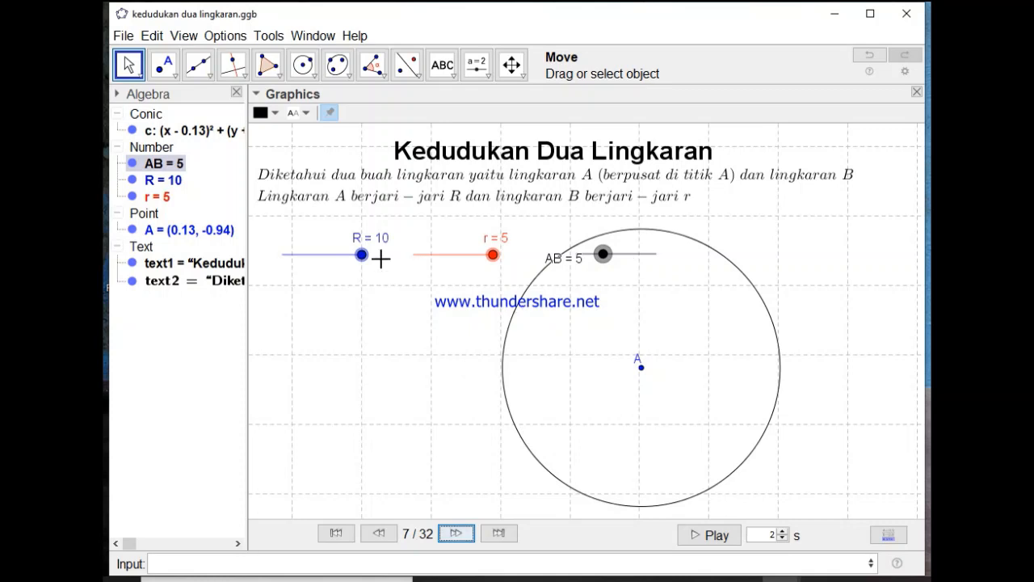
# - Review the available circle tools and set slider R to 7 to resize the circle around A
pyautogui.click(311, 73)
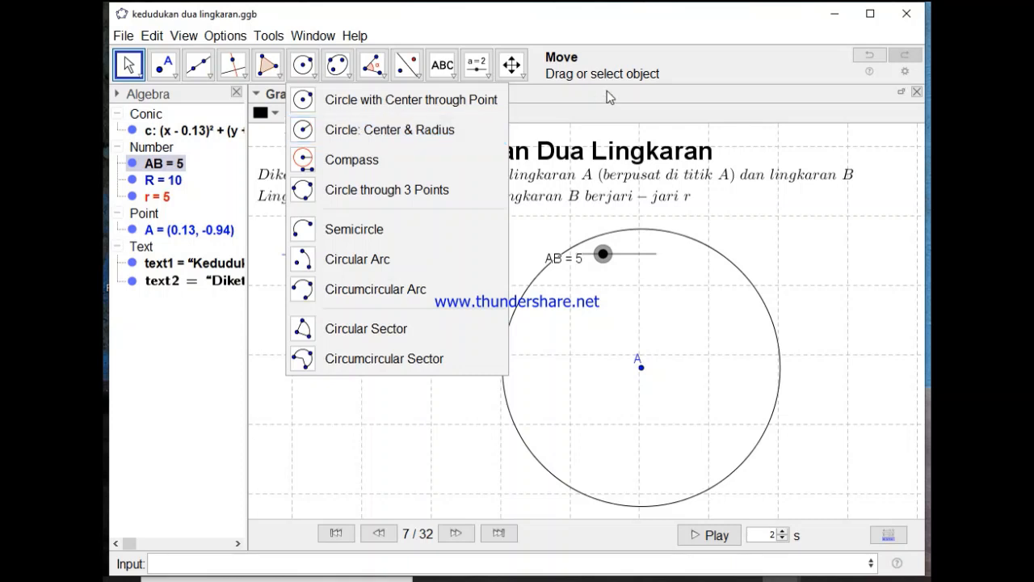
pyautogui.click(680, 26)
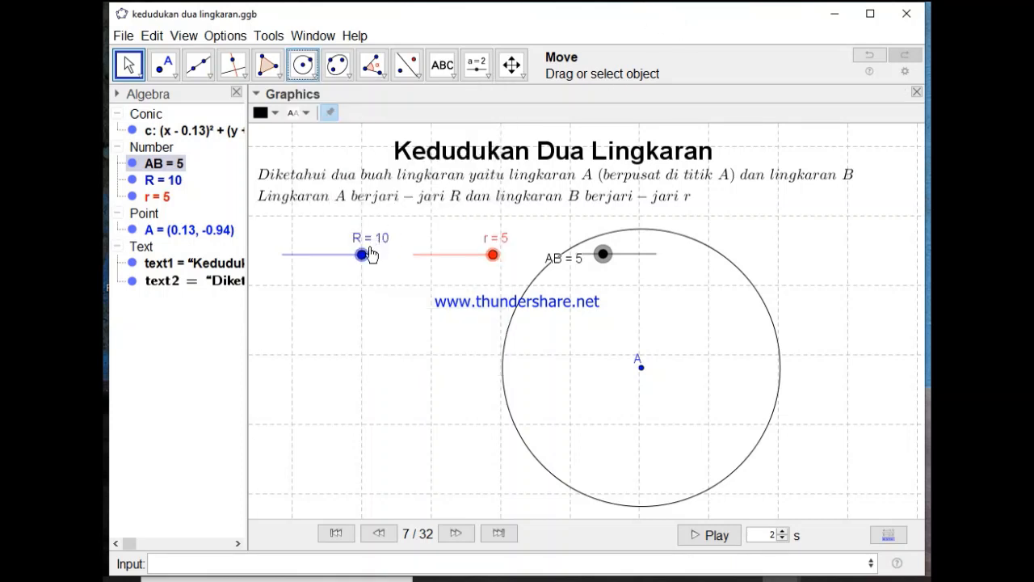
pyautogui.moveTo(361, 255); pyautogui.dragTo(334, 264)
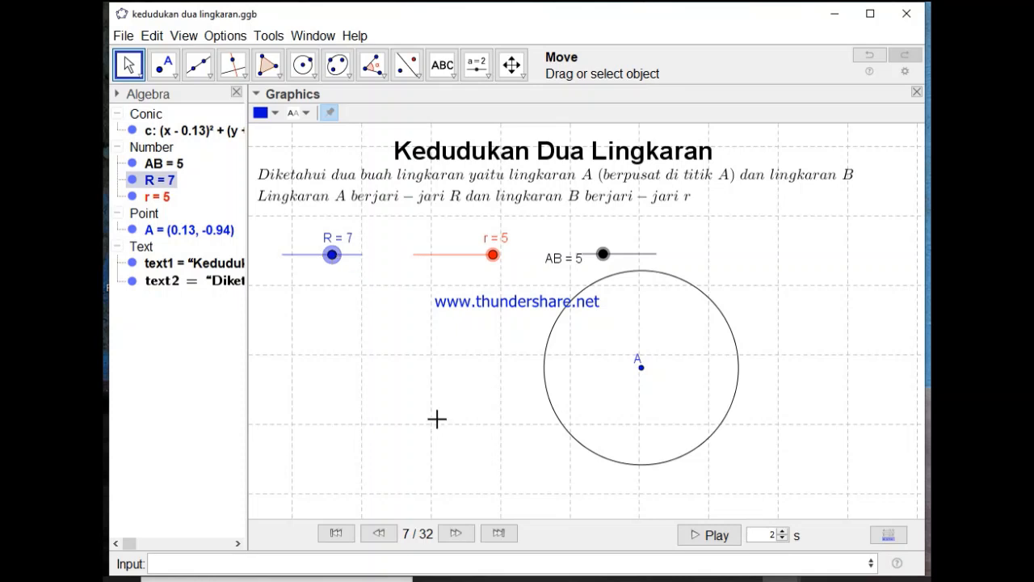
# - Advance the playback to step 8, showing point B, and set slider AB to 12
pyautogui.click(462, 535)
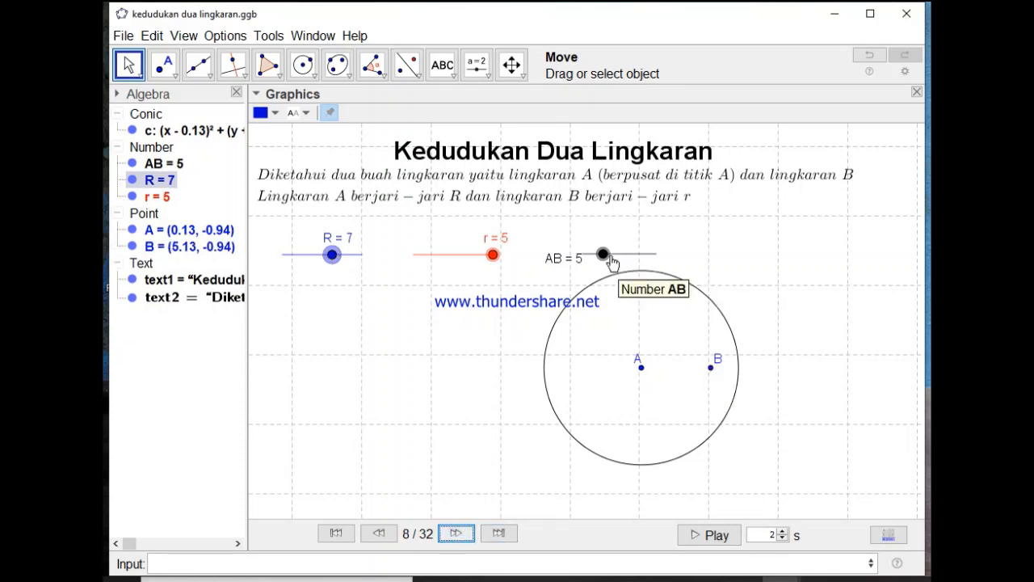
pyautogui.moveTo(603, 254); pyautogui.dragTo(640, 260)
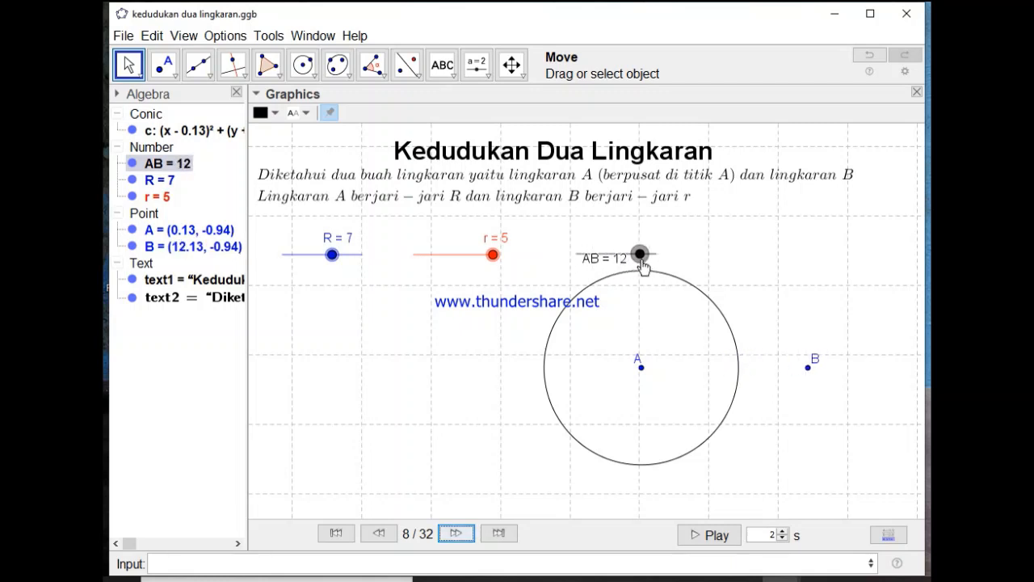
# - Open point B's definition for inspection and write out the command Point(Circle(A, AB)) as new algebra input
pyautogui.click(200, 255)
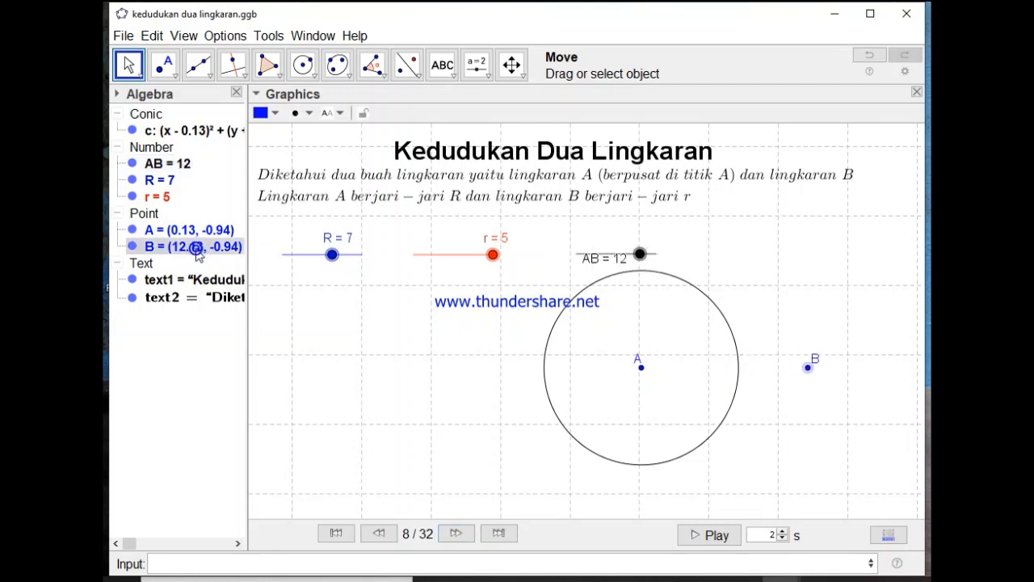
pyautogui.click(200, 253)
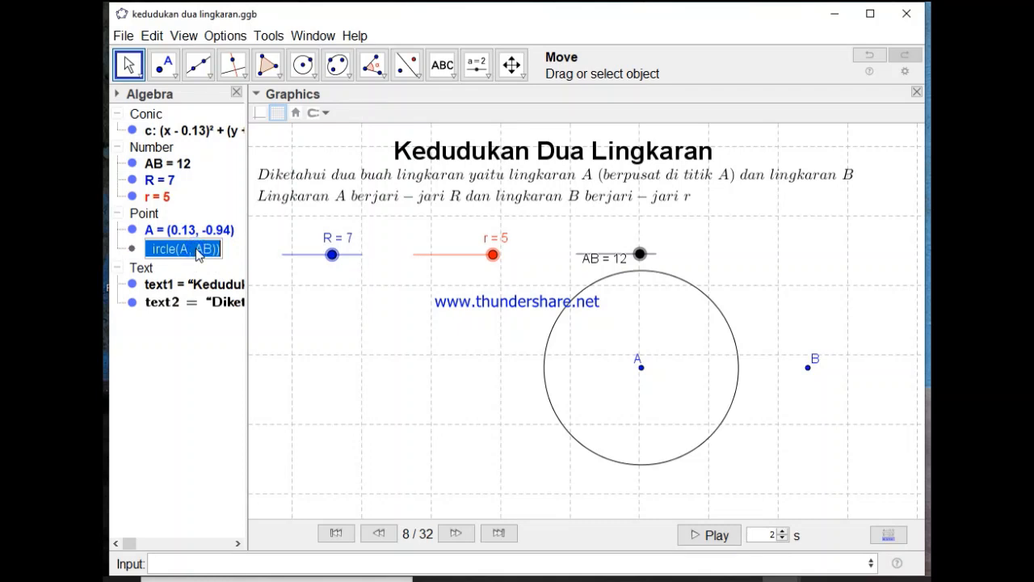
pyautogui.click(213, 562)
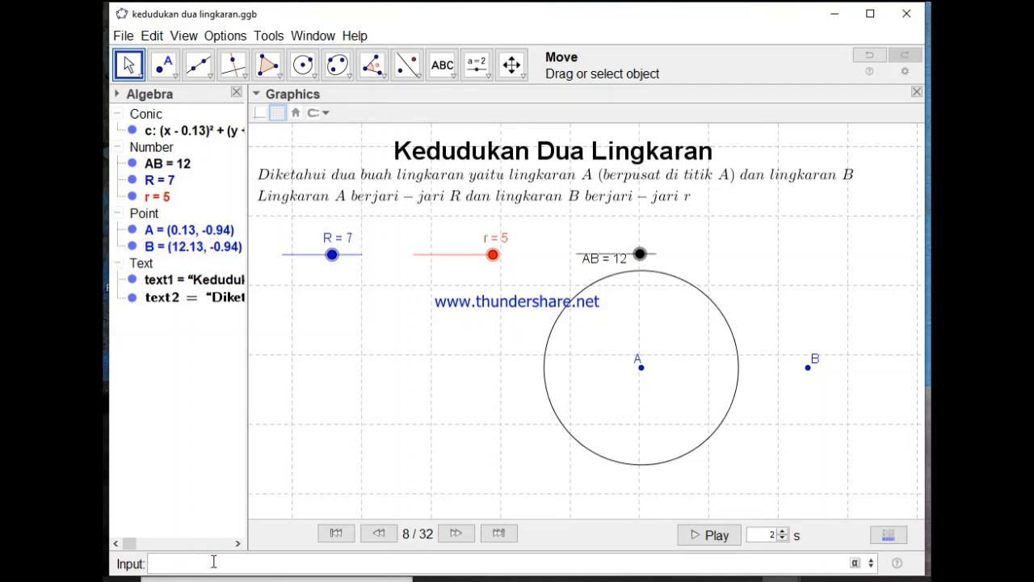
pyautogui.write('Point(Circle(A, AB))')
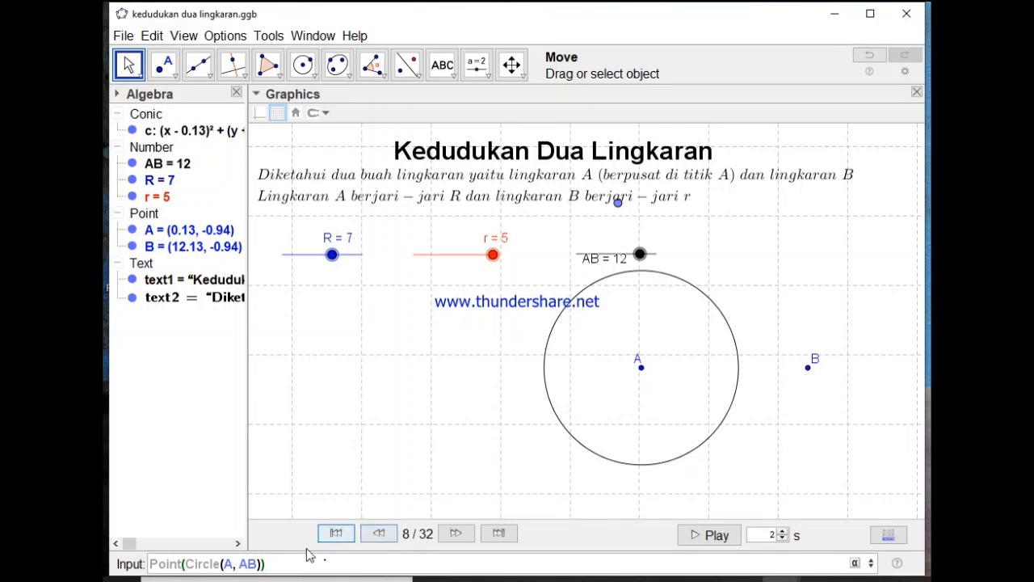
# - Clear the Point(Circle(A, AB)) command from the algebra input without running it
pyautogui.click(278, 564)
pyautogui.press('BackSpace')
pyautogui.press('BackSpace')
pyautogui.press('BackSpace')
pyautogui.press('BackSpace')
pyautogui.press('BackSpace')
pyautogui.press('BackSpace')
pyautogui.press('BackSpace')
pyautogui.press('BackSpace')
pyautogui.press('BackSpace')
pyautogui.press('BackSpace')
pyautogui.press('BackSpace')
pyautogui.press('BackSpace')
pyautogui.press('BackSpace')
pyautogui.press('BackSpace')
pyautogui.press('BackSpace')
pyautogui.press('BackSpace')
pyautogui.press('BackSpace')
pyautogui.press('BackSpace')
pyautogui.press('BackSpace')
pyautogui.press('BackSpace')
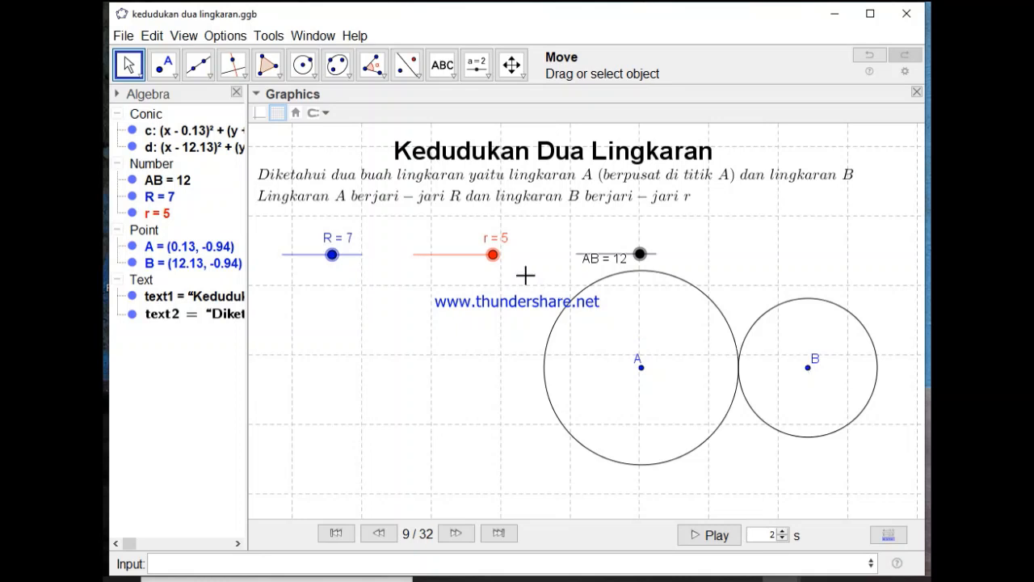
# - Set slider r to 4 and slider AB to 15, and advance the playback to step 10, showing dashed segment AB
pyautogui.moveTo(492, 255); pyautogui.dragTo(473, 255)
pyautogui.moveTo(654, 261)
pyautogui.mouseDown()
pyautogui.moveTo(606, 258)
pyautogui.moveTo(661, 263)
pyautogui.mouseUp()
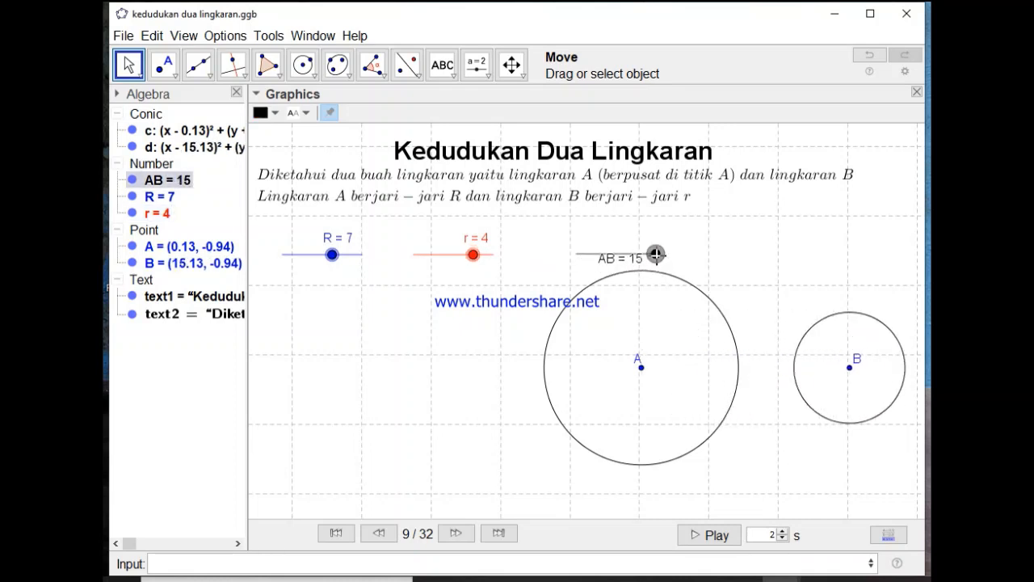
pyautogui.click(455, 533)
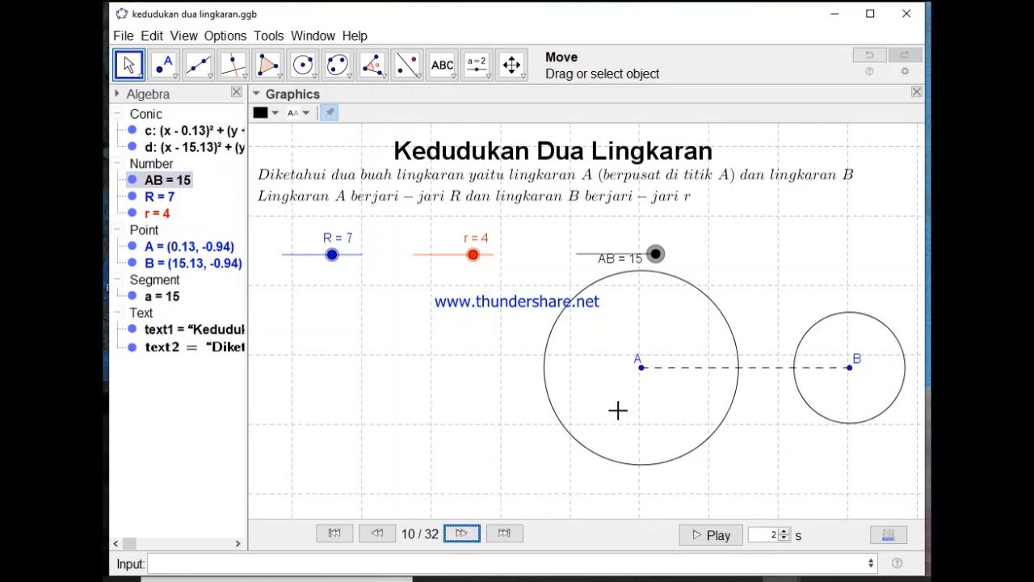
# - Review the available line tools and the line style and thickness options for dashed segment AB
pyautogui.click(209, 76)
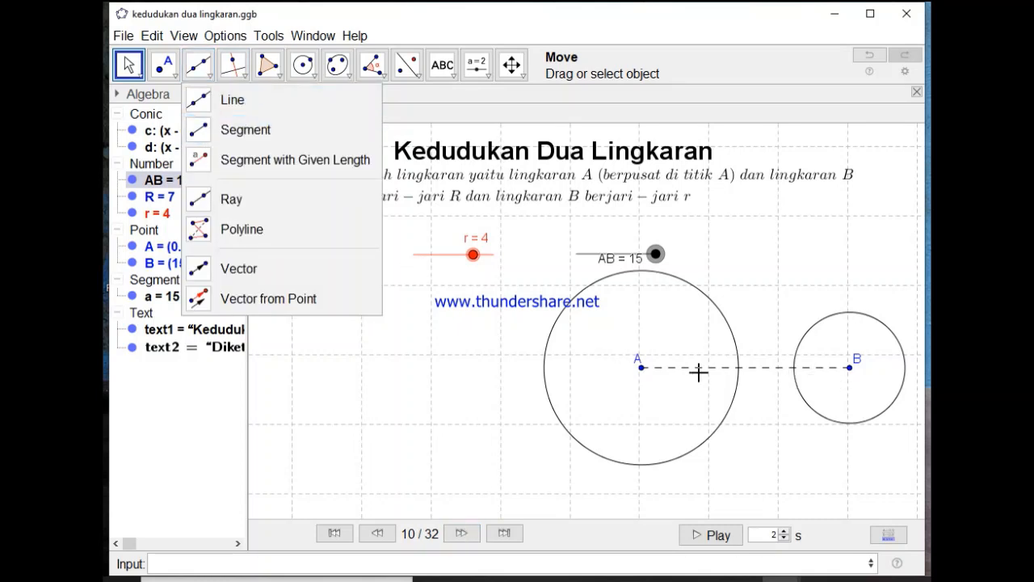
pyautogui.click(778, 240)
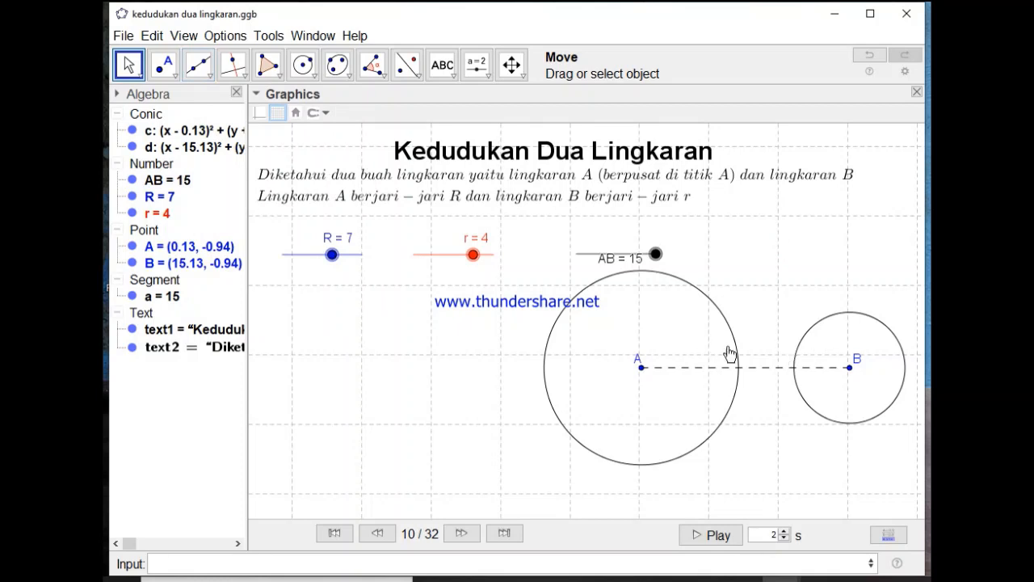
pyautogui.click(690, 366)
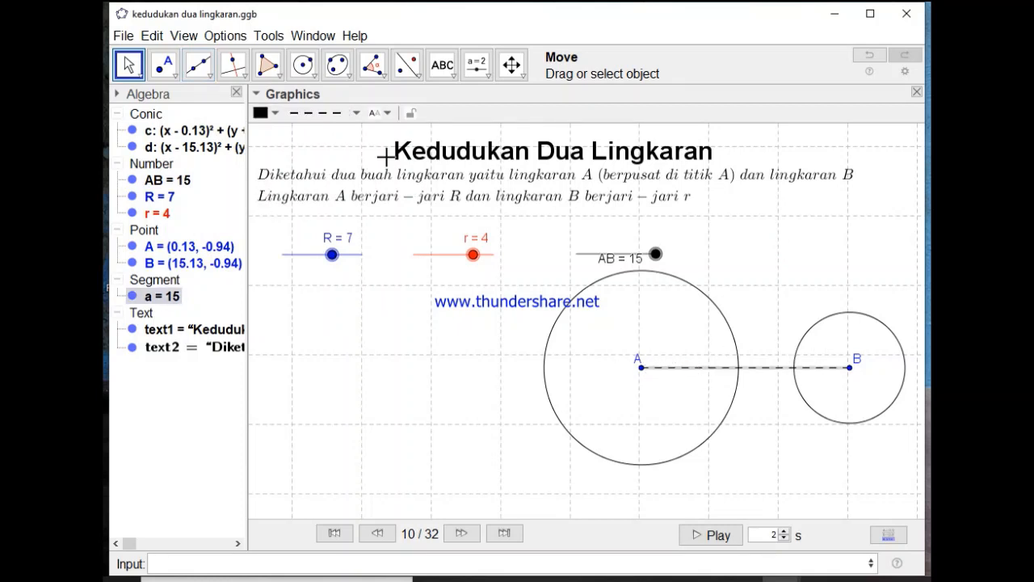
pyautogui.click(357, 113)
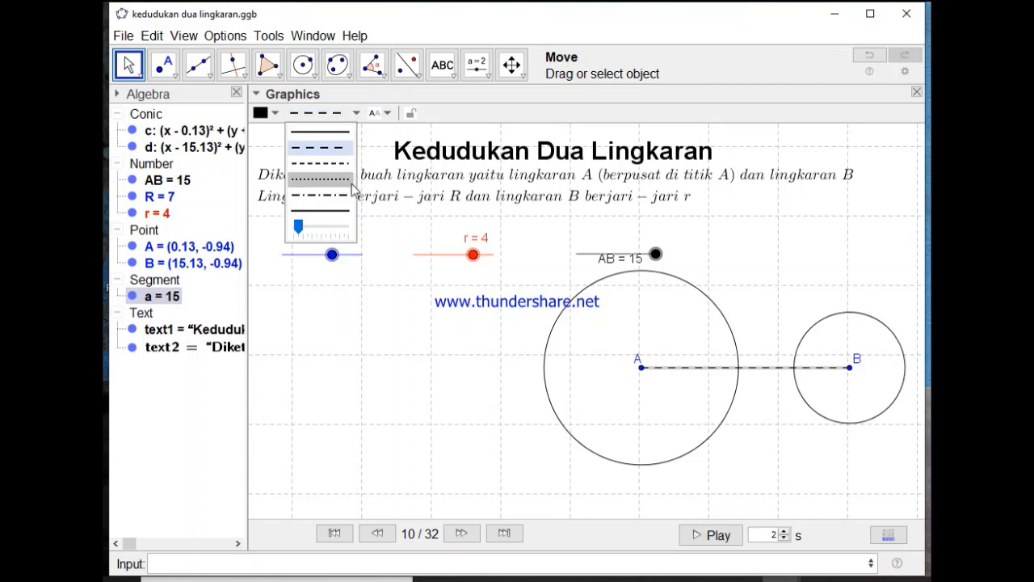
pyautogui.click(296, 233)
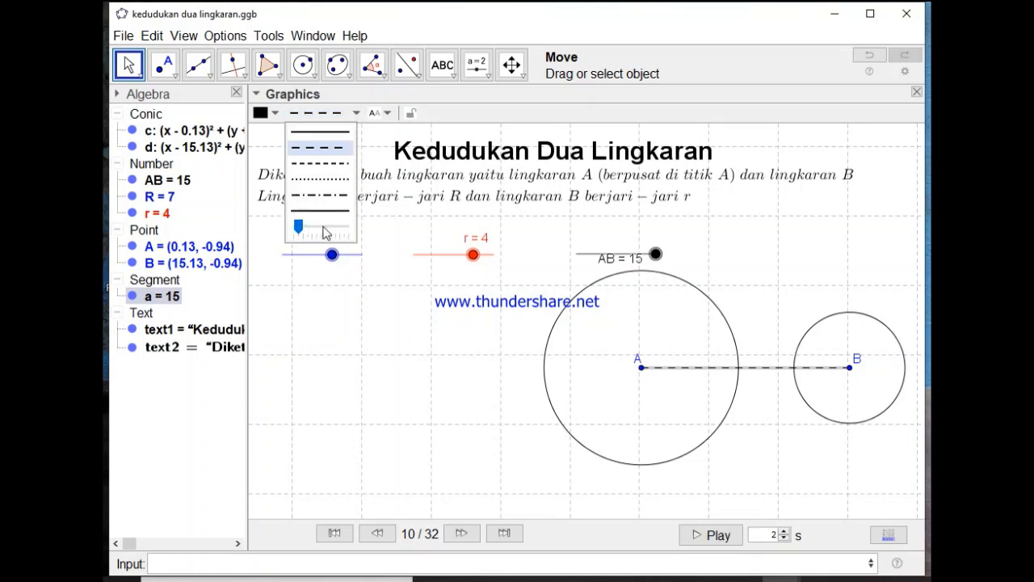
pyautogui.click(719, 33)
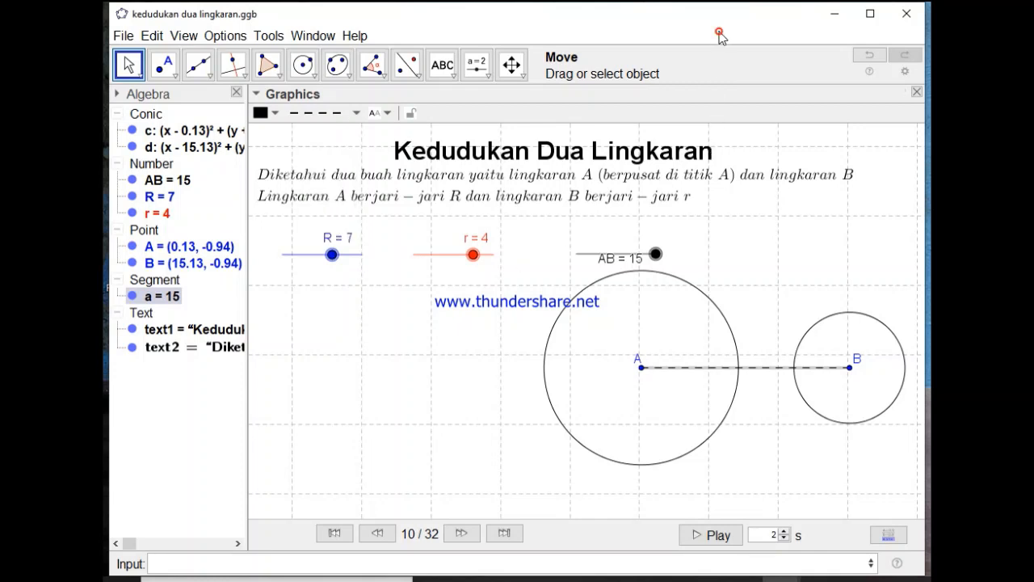
pyautogui.click(737, 71)
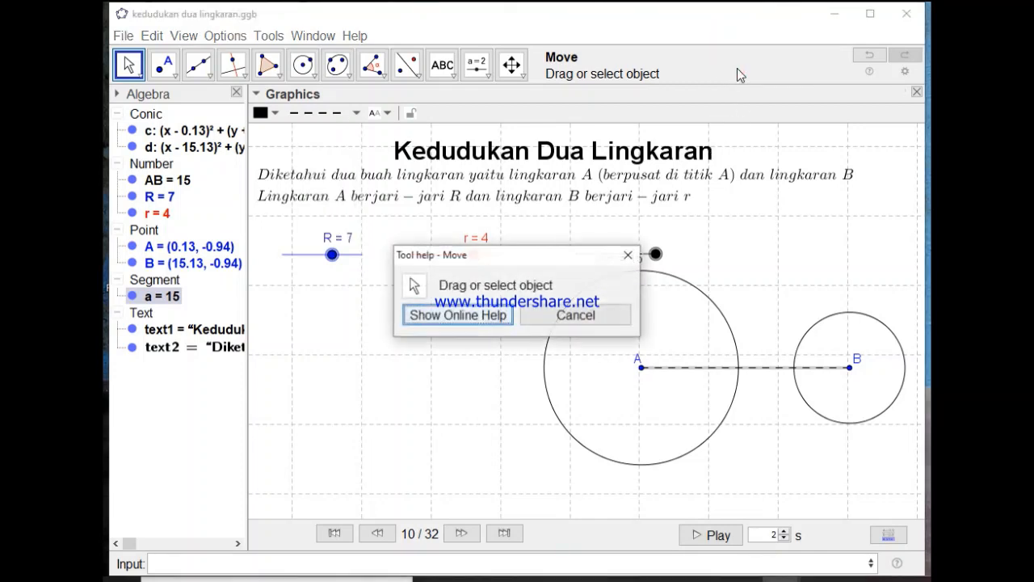
pyautogui.click(602, 313)
# - Advance the playback through step 11, showing point C on the circle around A, to step 12, showing segment AC
pyautogui.click(460, 535)
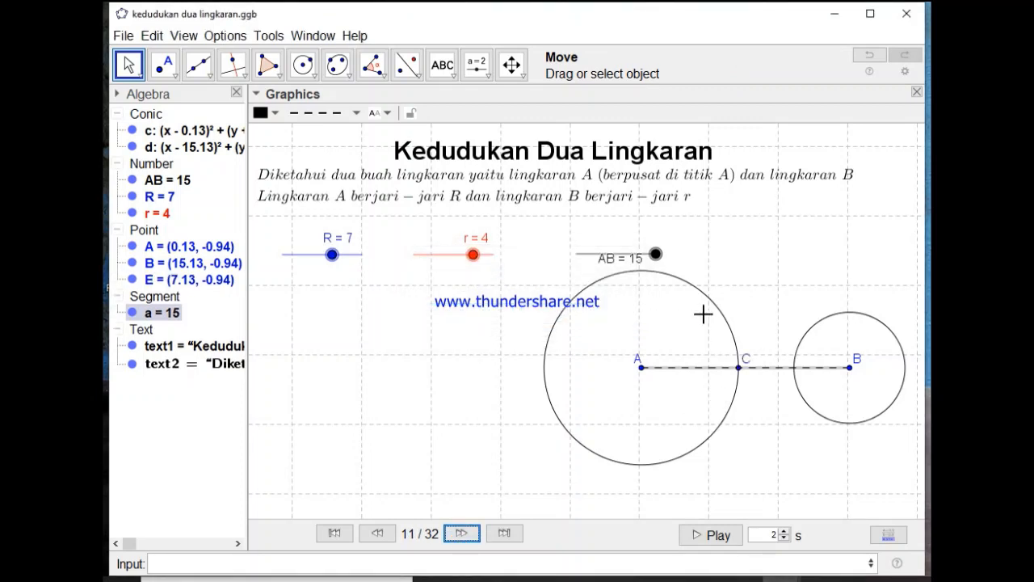
pyautogui.click(728, 328)
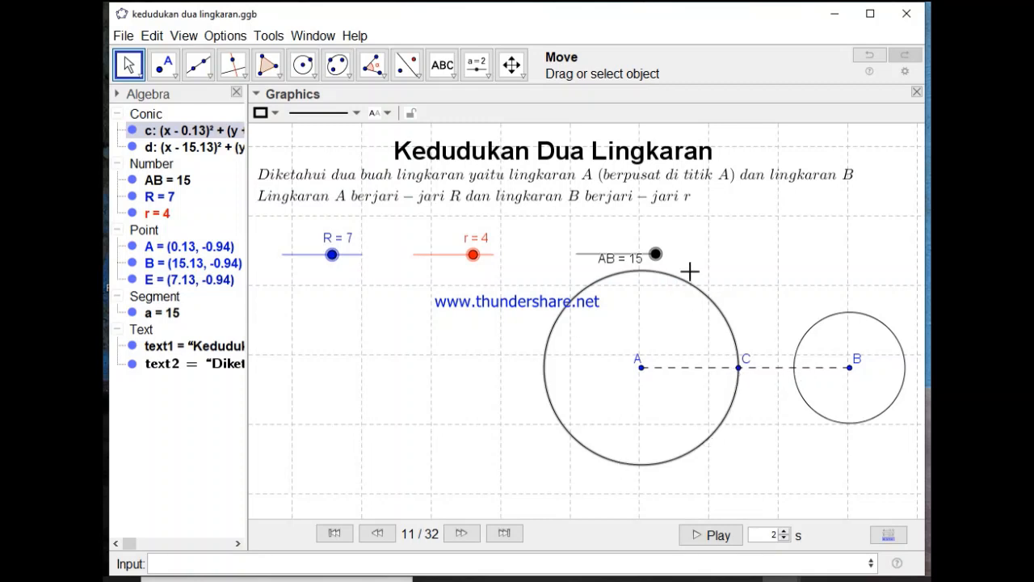
pyautogui.click(464, 535)
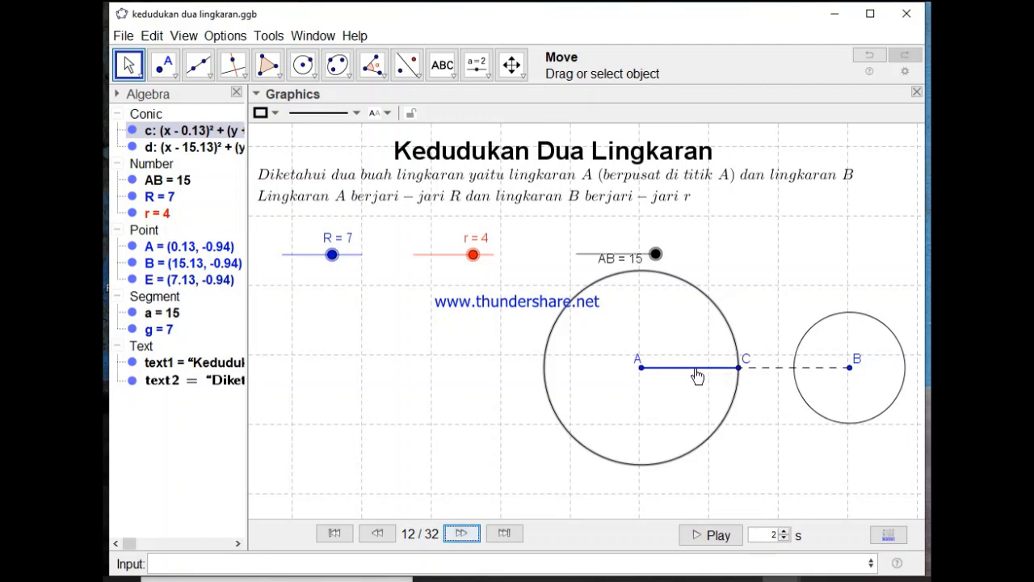
# - Examine the line style options of segment AB and select the blue segment g between A and C
pyautogui.click(700, 373)
pyautogui.click(715, 392)
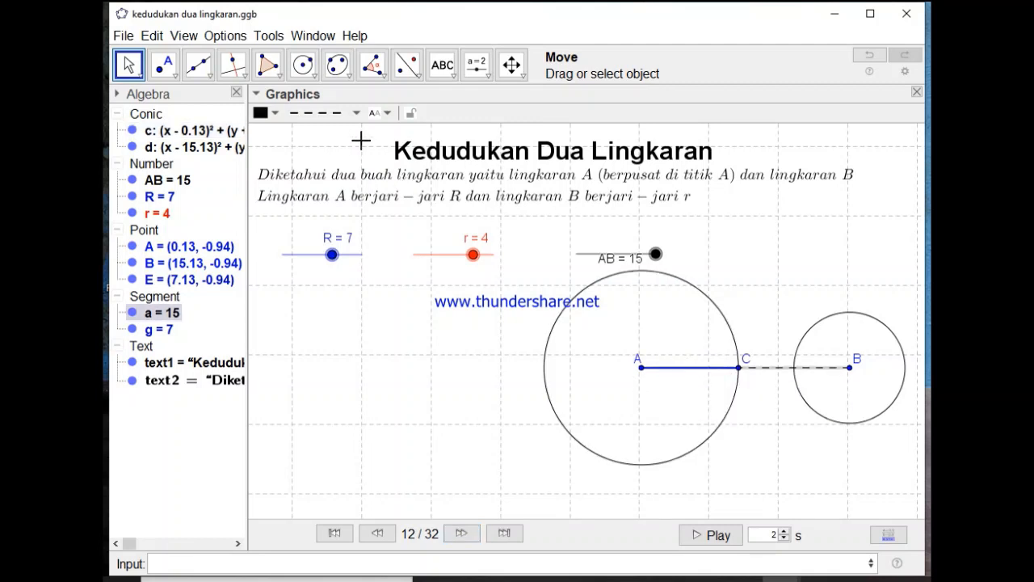
pyautogui.click(353, 116)
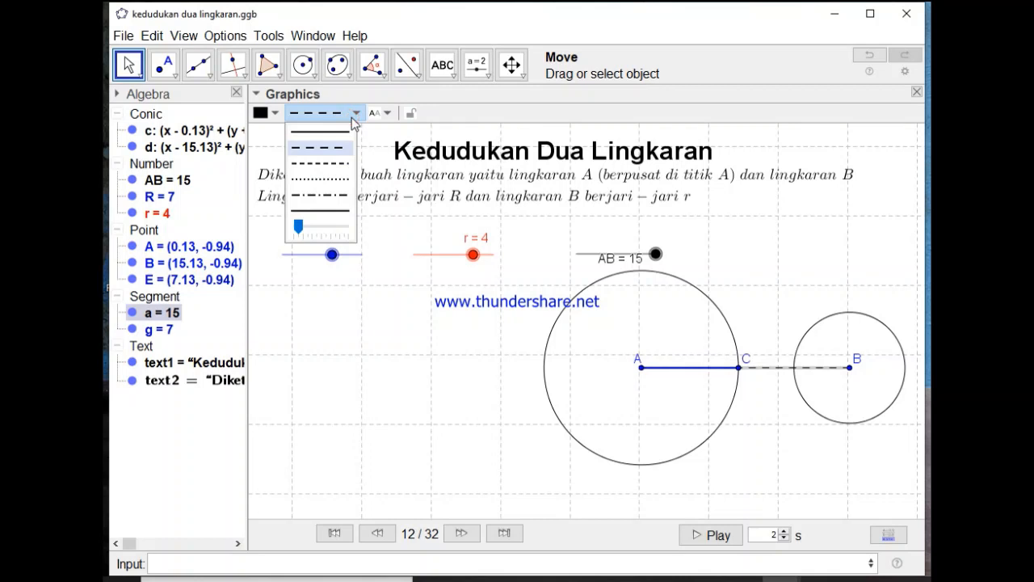
pyautogui.click(704, 370)
pyautogui.moveTo(661, 264)
pyautogui.mouseDown()
pyautogui.moveTo(635, 255)
pyautogui.moveTo(670, 261)
pyautogui.mouseUp()
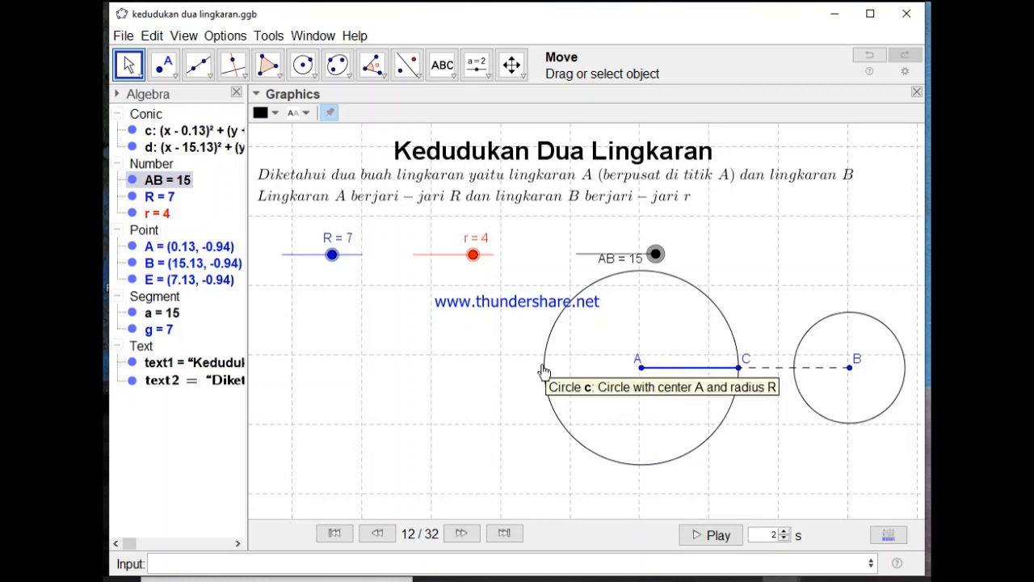
pyautogui.click(165, 329)
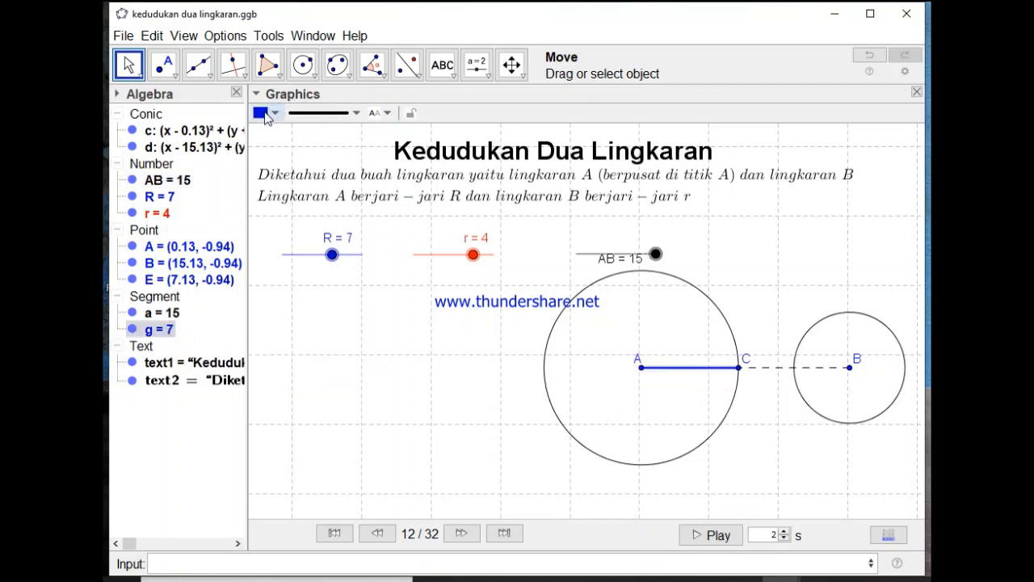
# - Advance the playback to step 13, showing the dashed circle around C, and inspect the definition of circle h
pyautogui.click(462, 534)
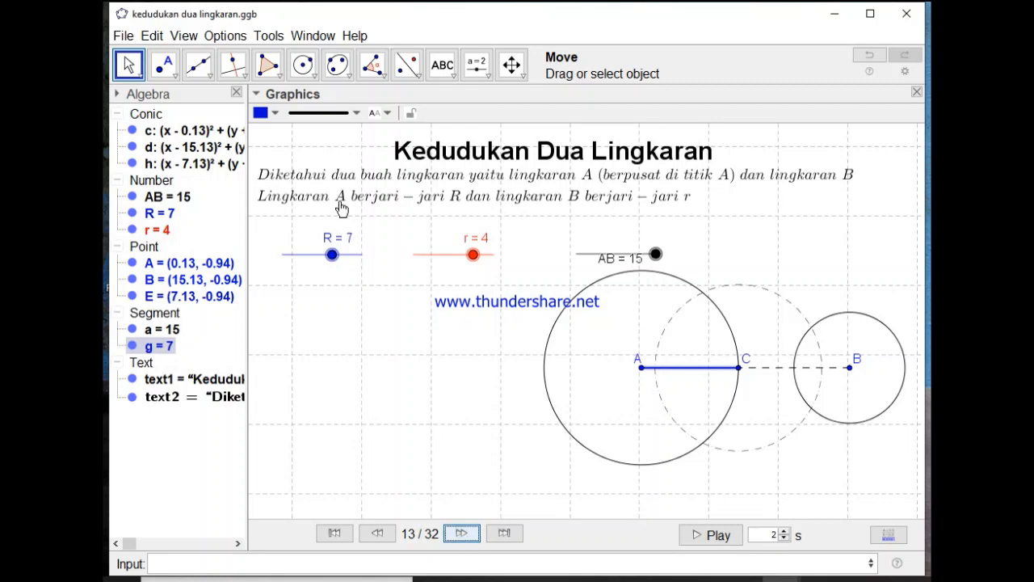
pyautogui.click(204, 169)
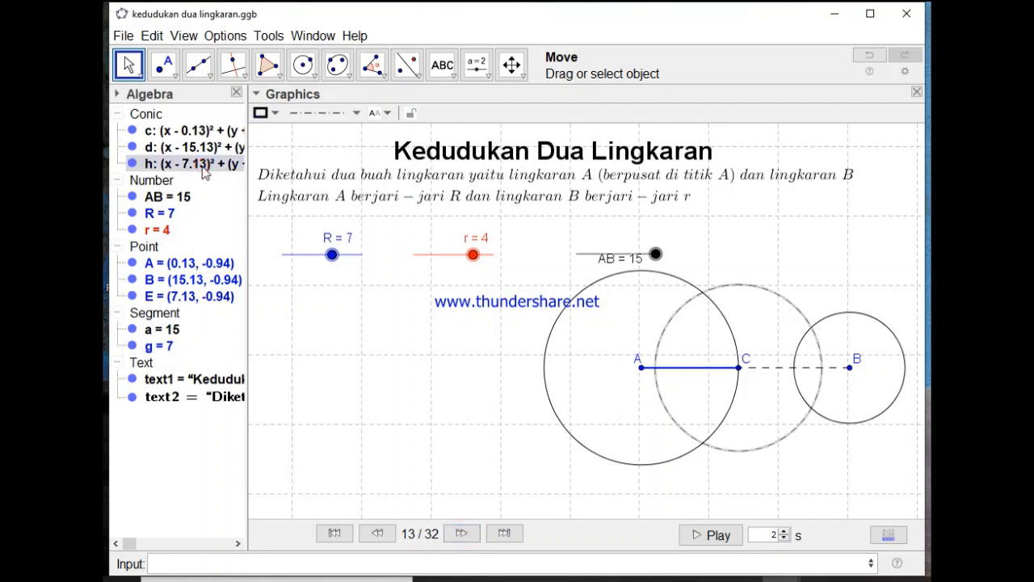
pyautogui.doubleClick(204, 170)
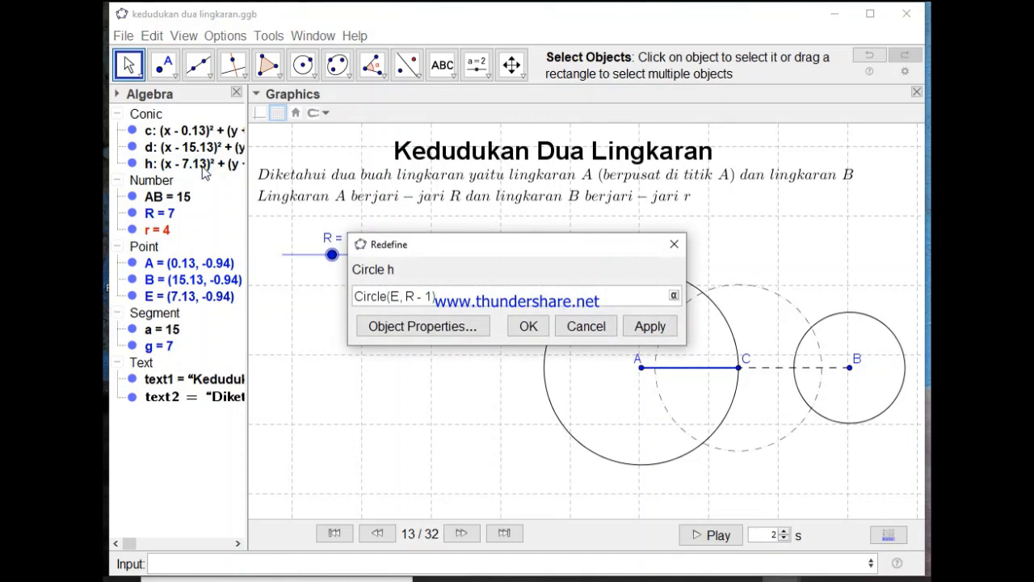
pyautogui.moveTo(475, 247); pyautogui.dragTo(254, 339)
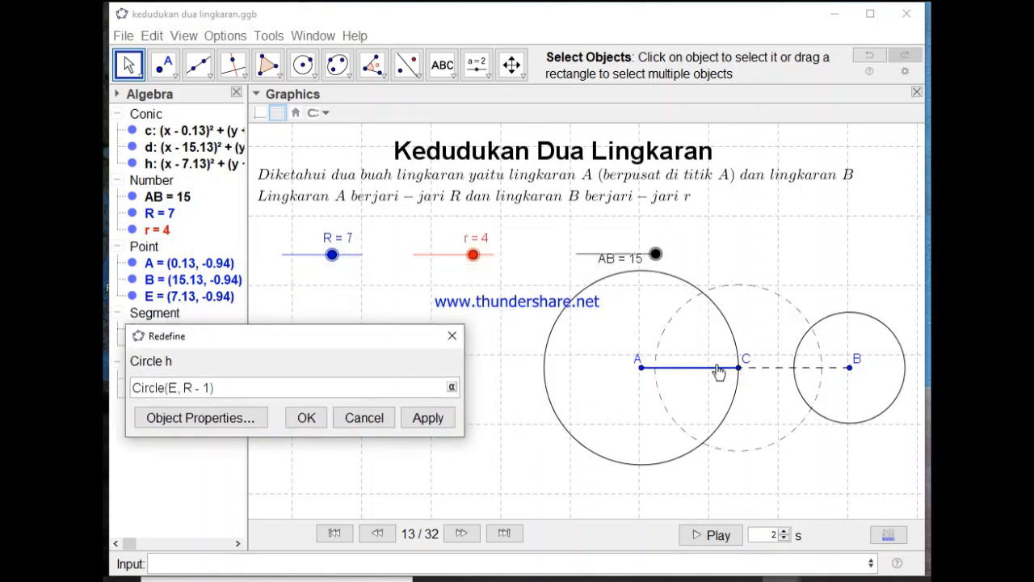
pyautogui.click(450, 343)
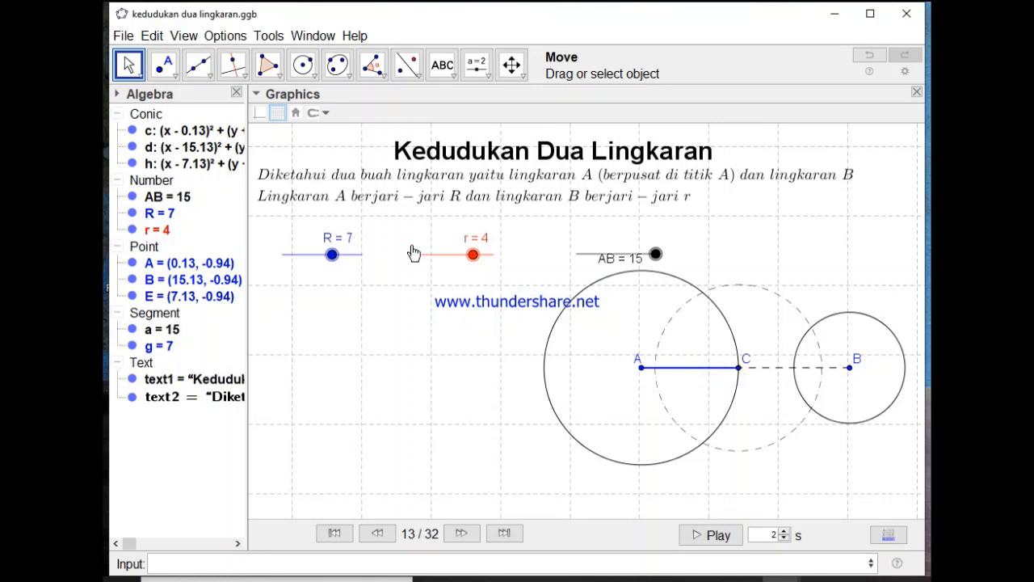
pyautogui.doubleClick(174, 167)
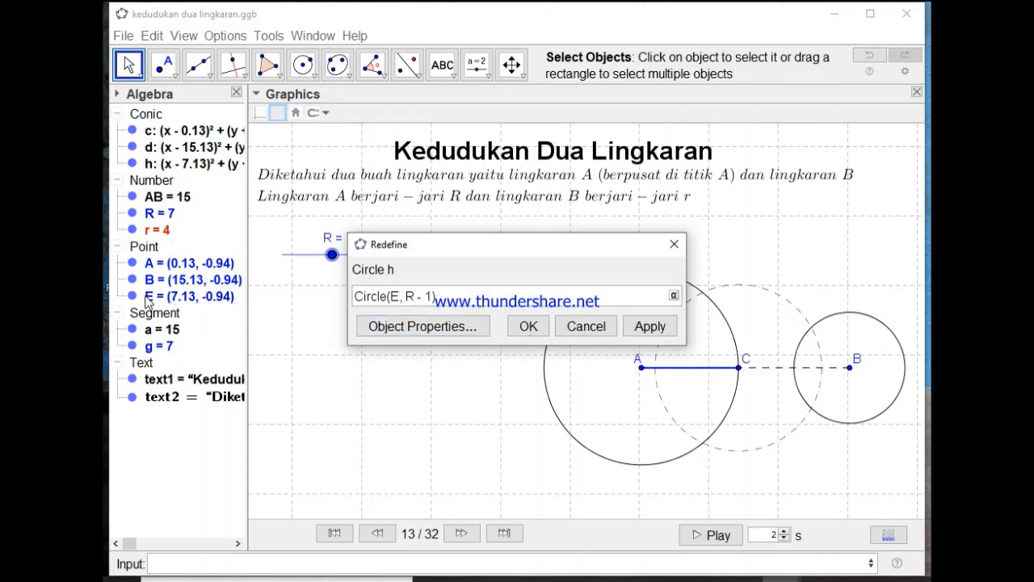
pyautogui.click(674, 243)
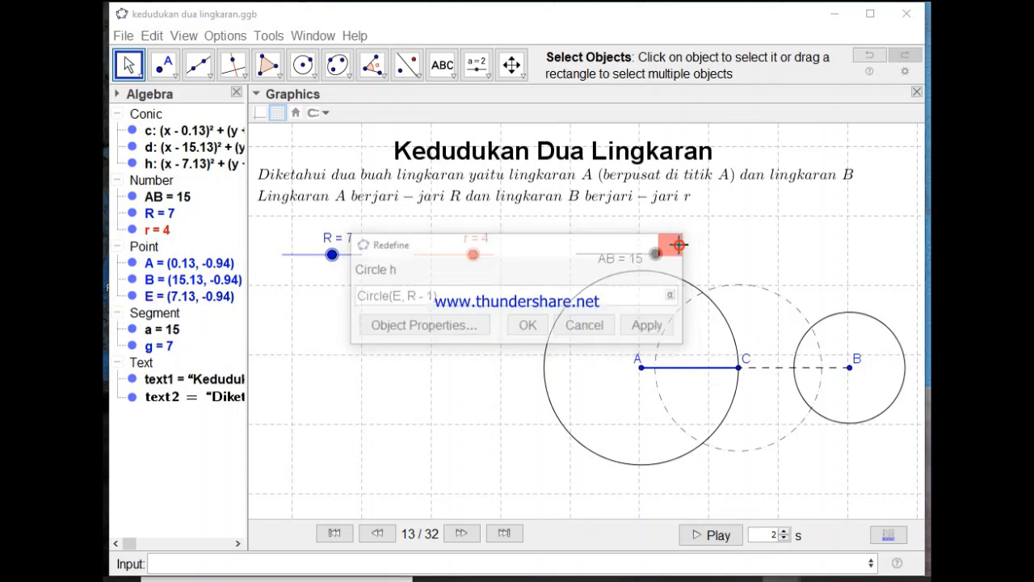
# - Select point E, labelled C in the drawing, and view its rename option, keeping the name E
pyautogui.click(160, 299)
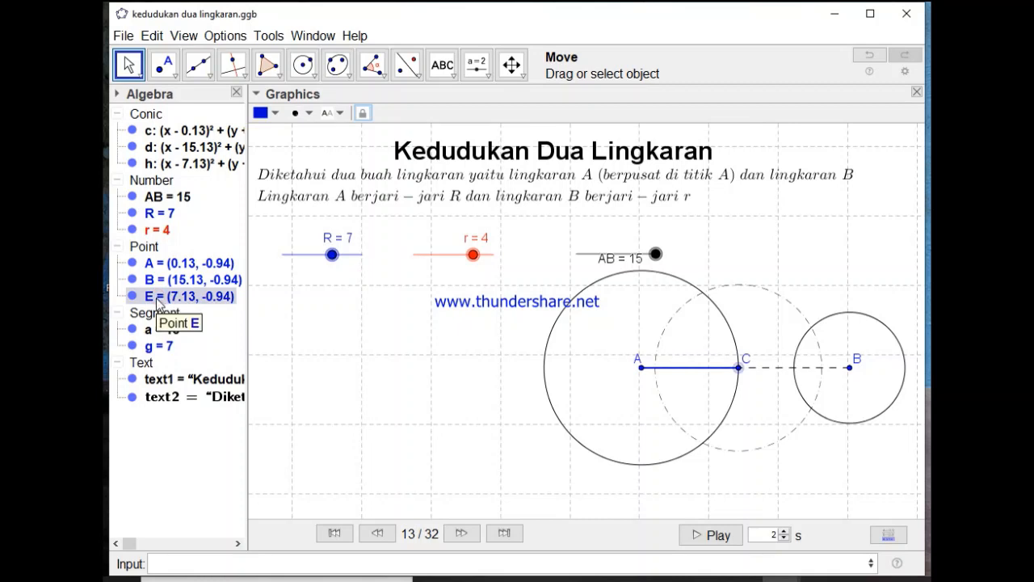
pyautogui.rightClick(739, 370)
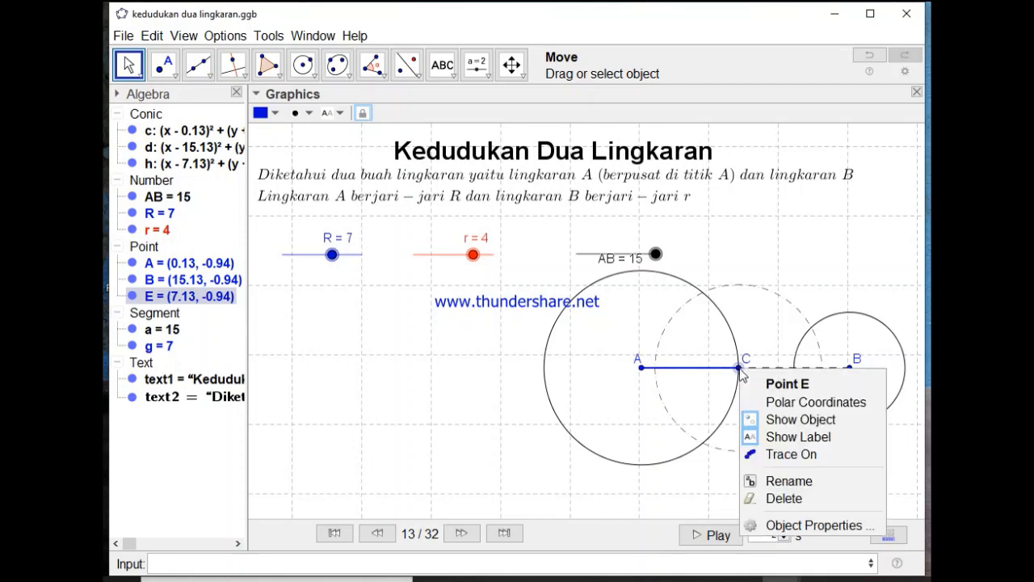
pyautogui.click(824, 480)
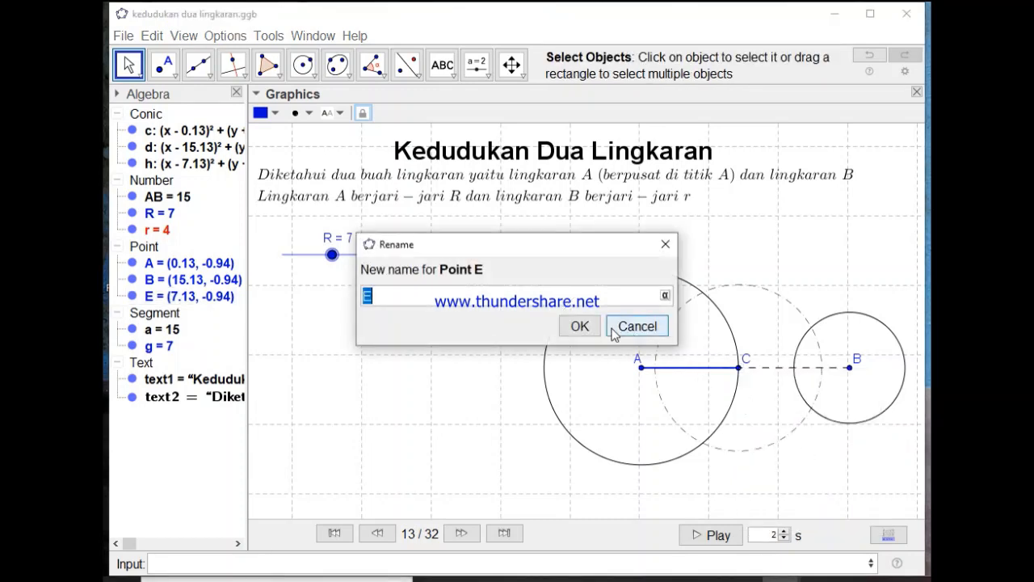
pyautogui.click(580, 325)
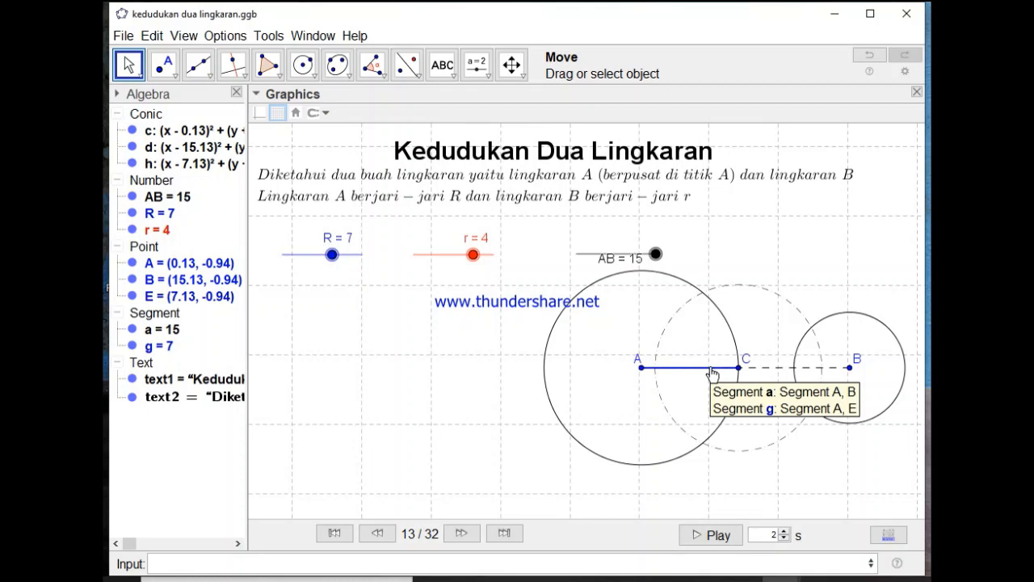
# - Recheck circle h's definition, keeping Circle(E, R - 1), and advance the playback to step 14, showing the ray along AB
pyautogui.doubleClick(168, 165)
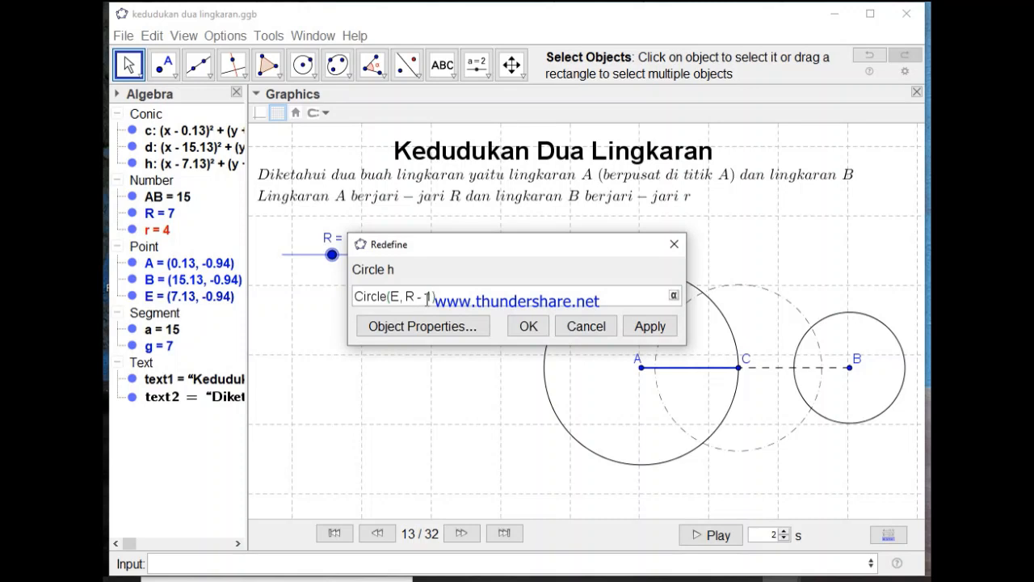
pyautogui.click(539, 323)
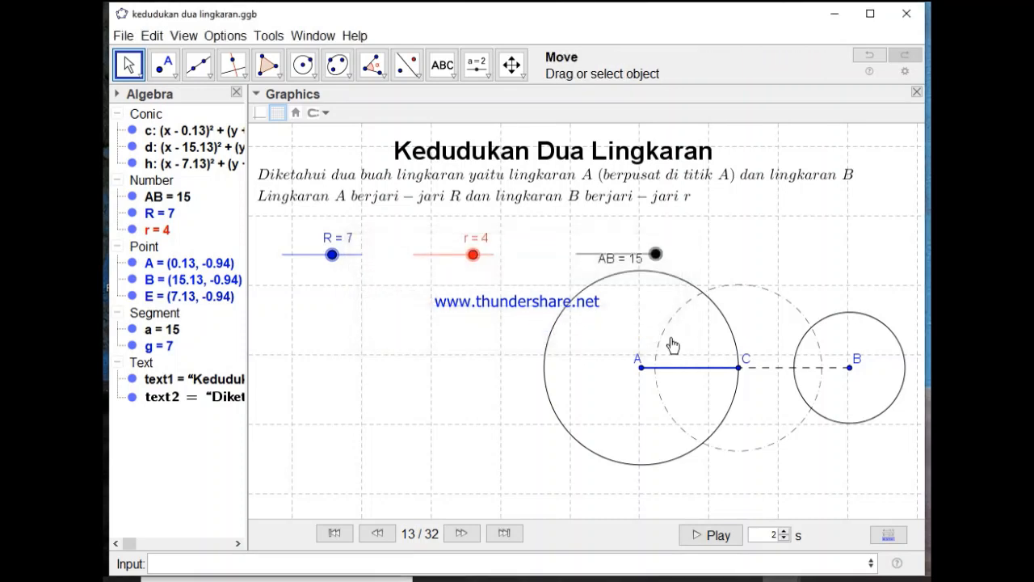
pyautogui.click(461, 534)
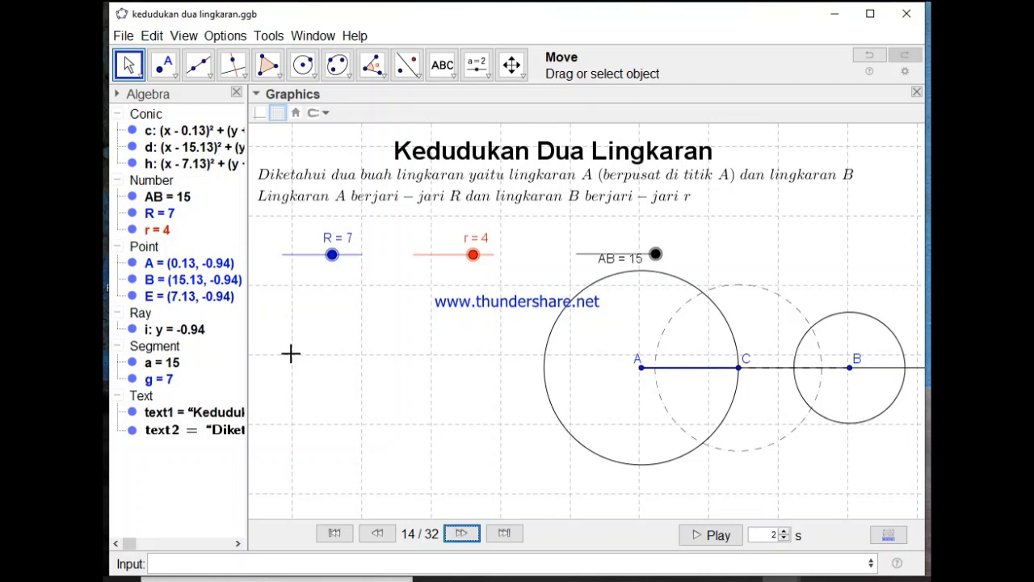
# - Inspect the definition of ray i, keeping Ray(A, E), and look up the Ray tool among the line tools
pyautogui.click(194, 332)
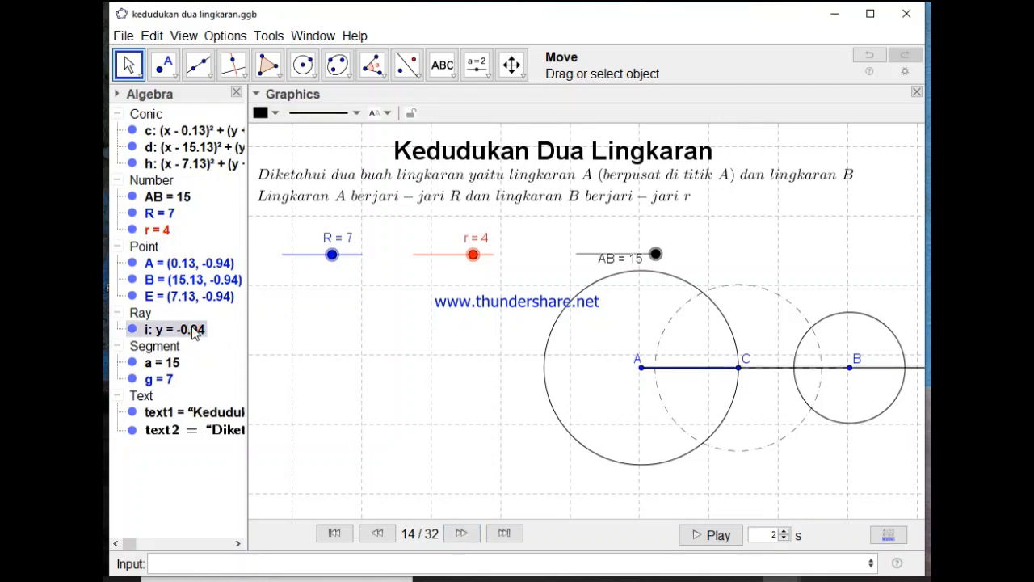
pyautogui.doubleClick(194, 332)
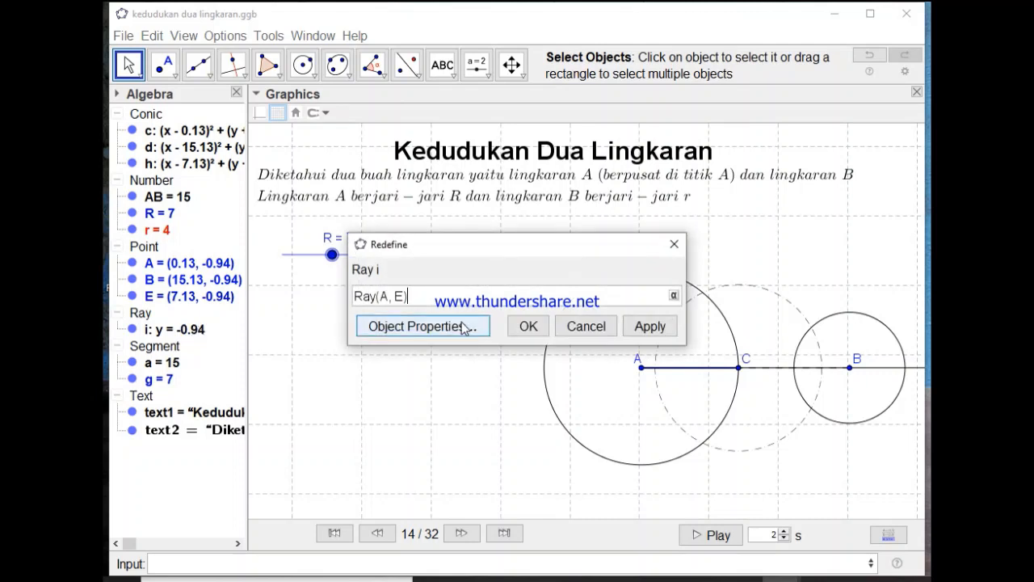
pyautogui.click(678, 246)
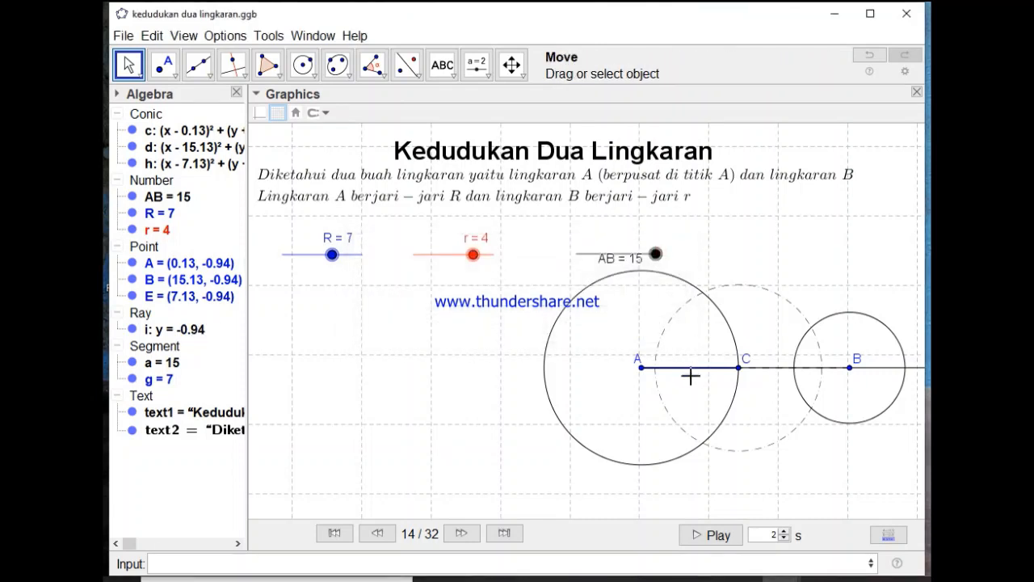
pyautogui.click(214, 76)
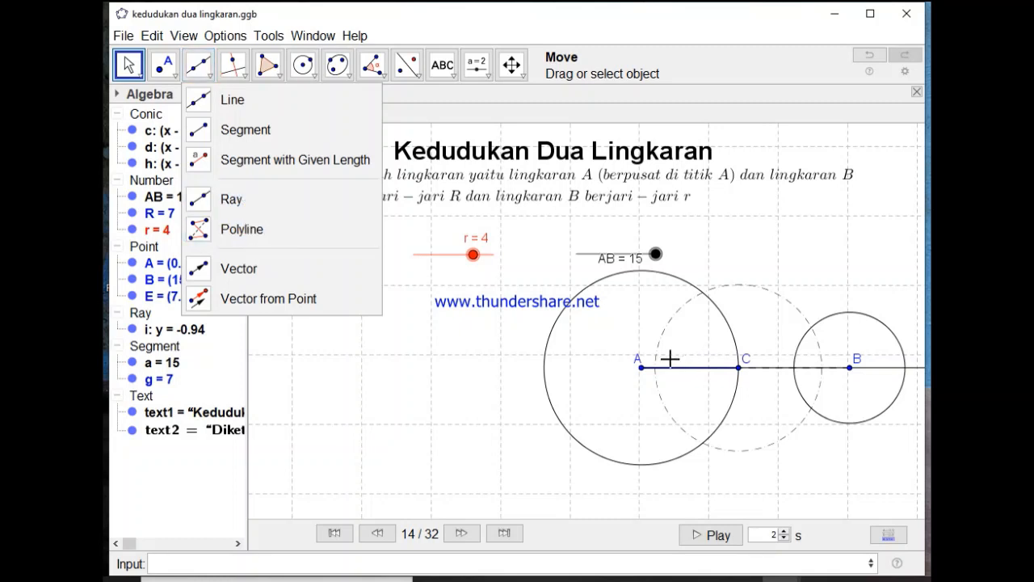
pyautogui.click(773, 25)
# - Advance the playback to step 17, showing intersection points F and G and segment j between them
pyautogui.moveTo(812, 443); pyautogui.dragTo(753, 443)
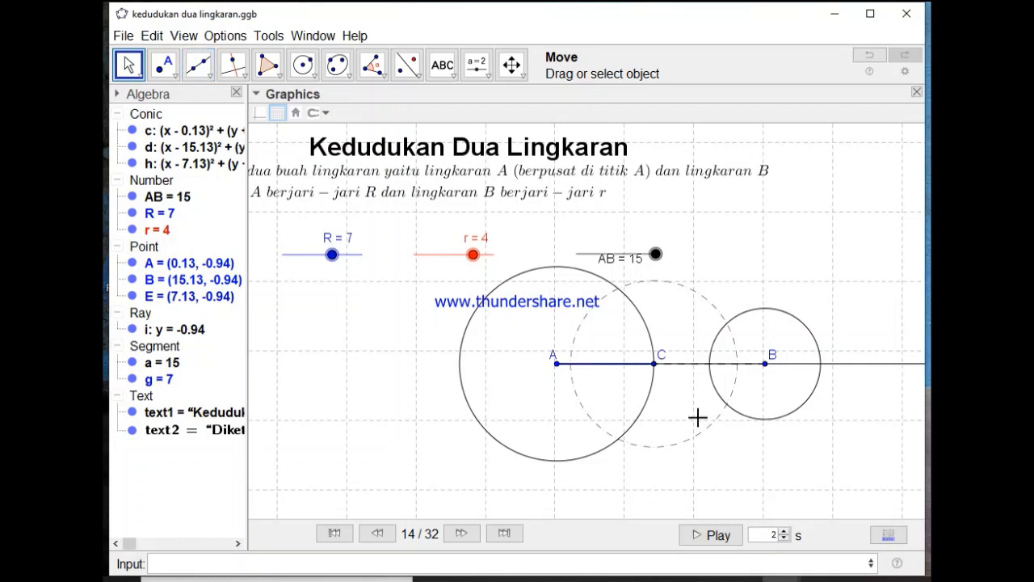
pyautogui.click(461, 533)
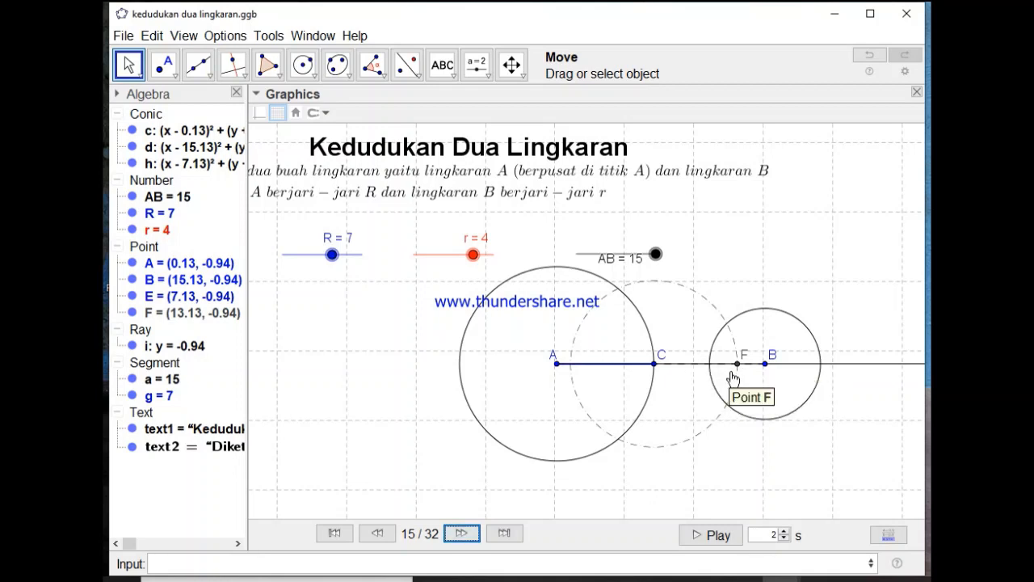
pyautogui.click(464, 534)
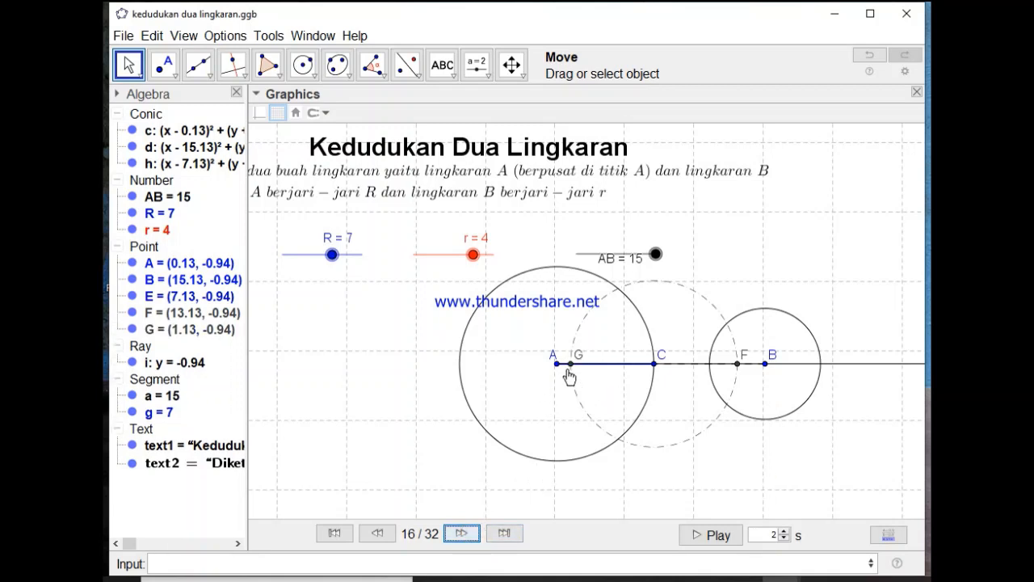
pyautogui.click(461, 533)
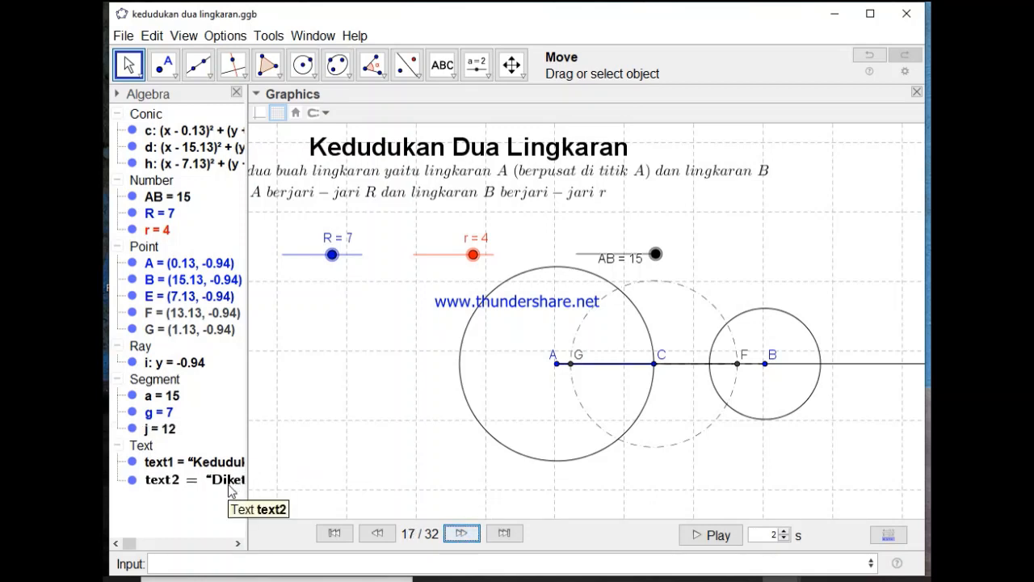
# - Inspect the definition of segment j, keeping Segment(G, F), and show the Segment tool before returning to Move
pyautogui.doubleClick(168, 431)
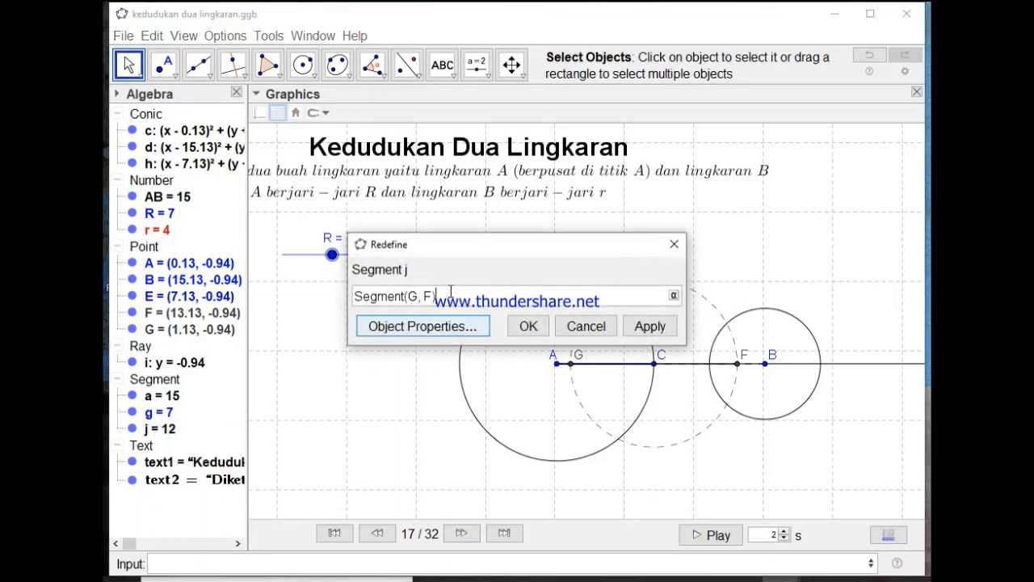
pyautogui.click(674, 244)
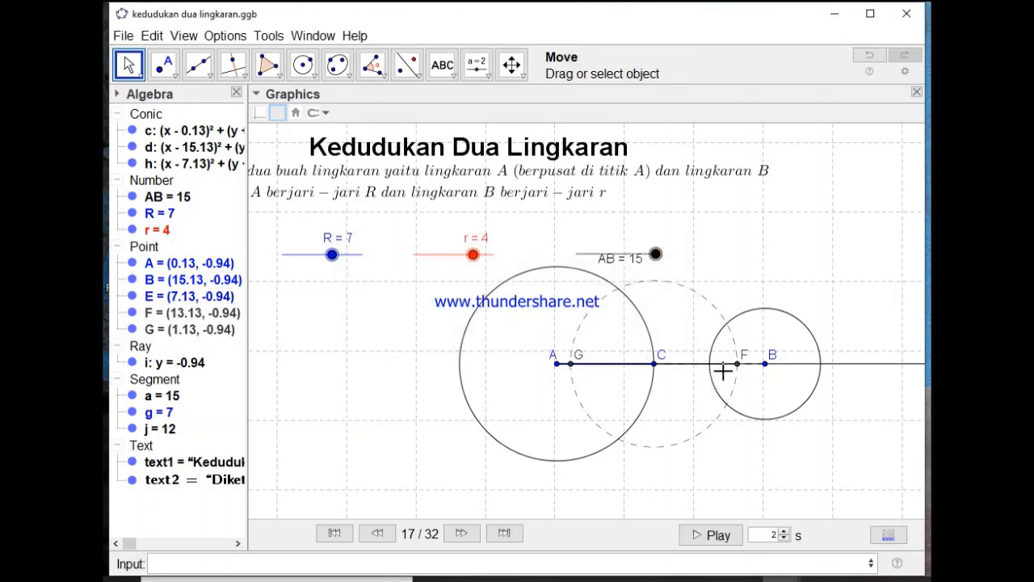
pyautogui.click(208, 74)
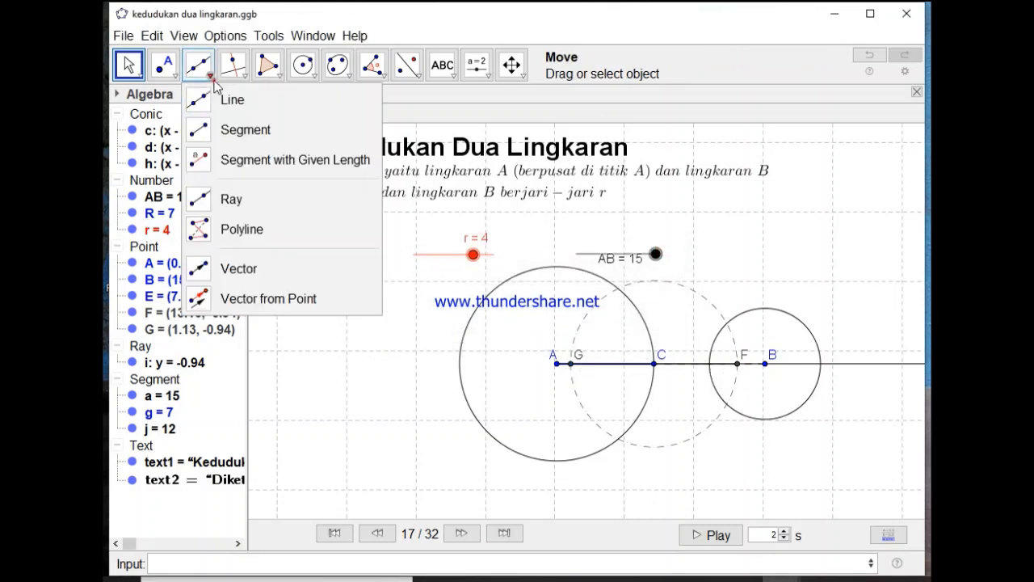
pyautogui.click(235, 134)
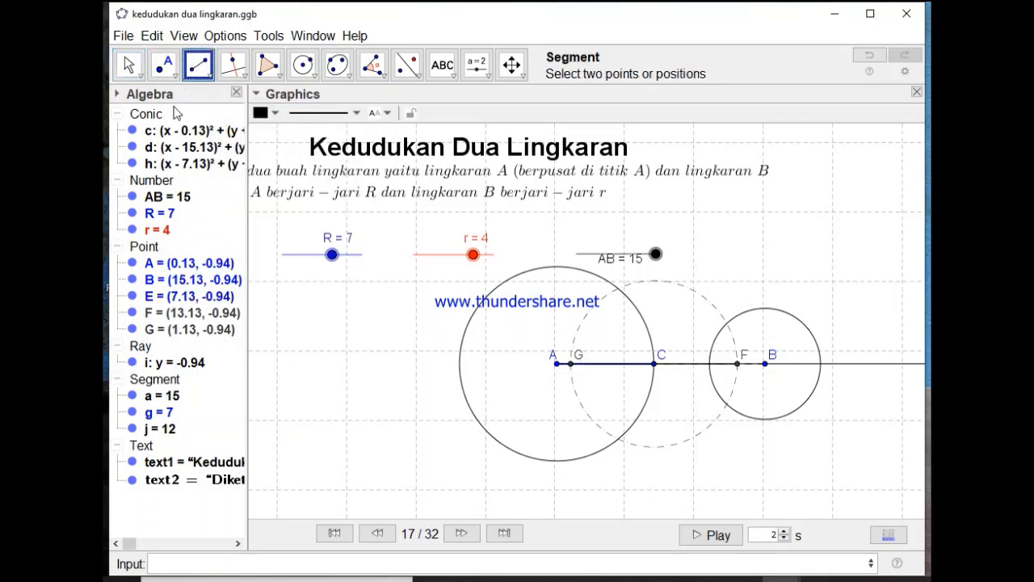
pyautogui.click(128, 64)
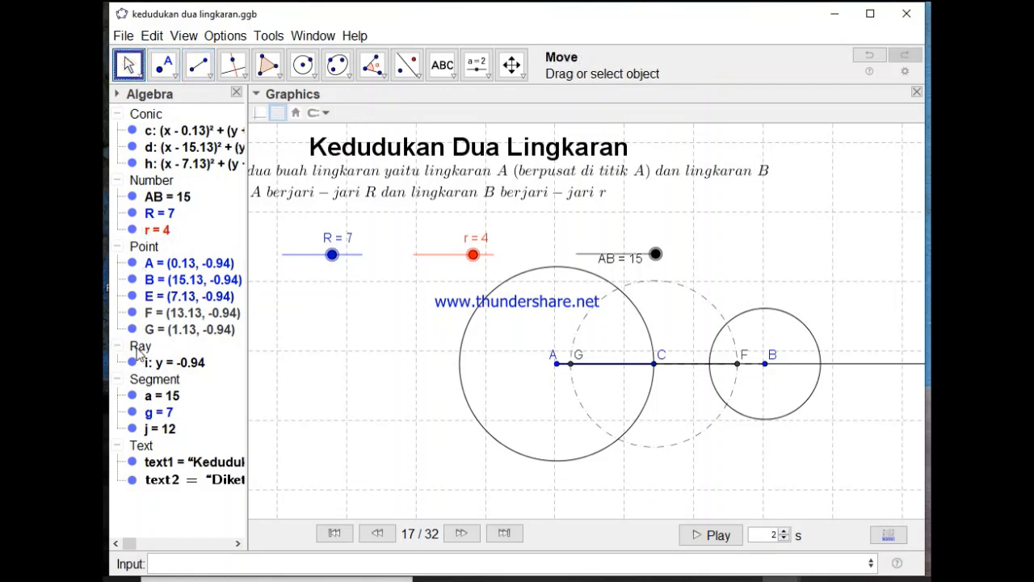
# - Hide ray i and set the r slider to 3, keeping AB at 15
pyautogui.click(133, 364)
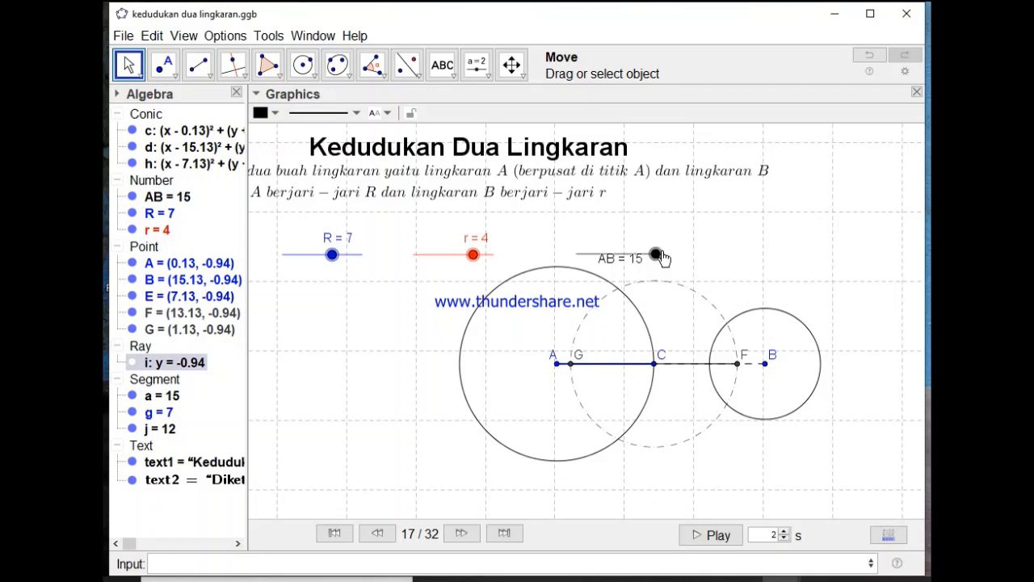
pyautogui.click(473, 256)
pyautogui.moveTo(473, 256); pyautogui.dragTo(454, 257)
pyautogui.moveTo(653, 256); pyautogui.dragTo(677, 268)
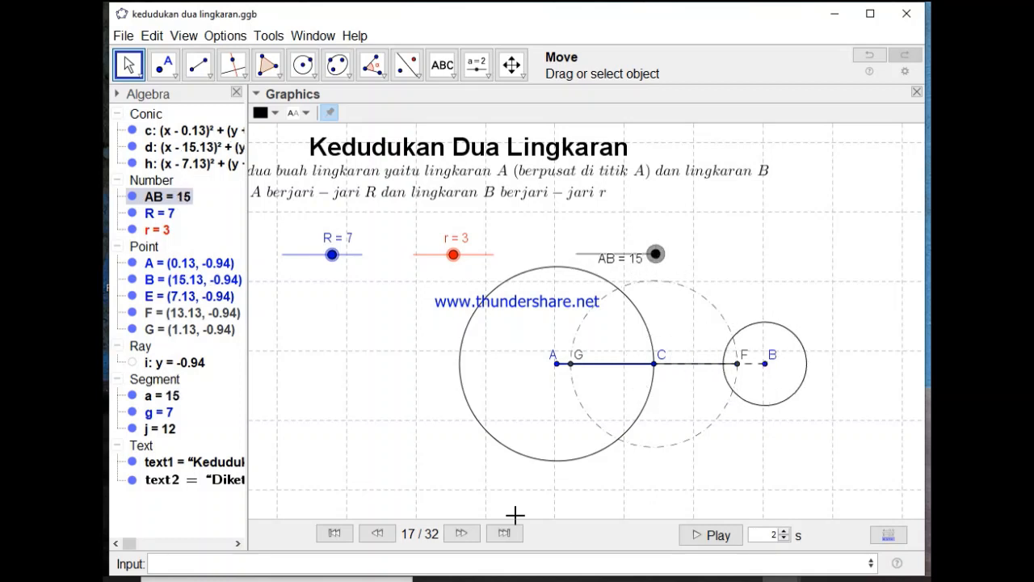
# - Advance the playback to step 18, comparing it with step 17, and inspect the definition of segment k
pyautogui.click(470, 536)
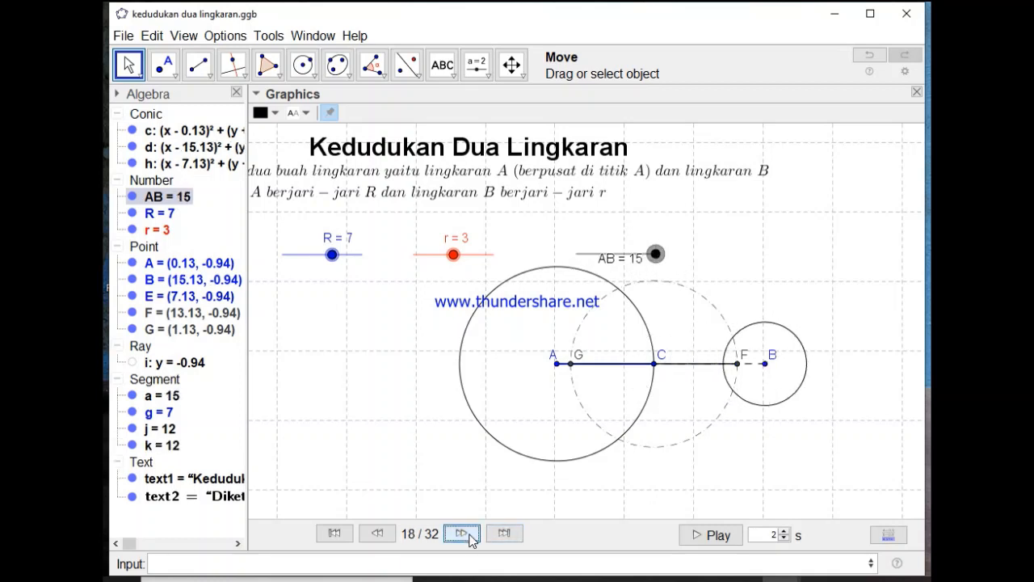
pyautogui.click(388, 537)
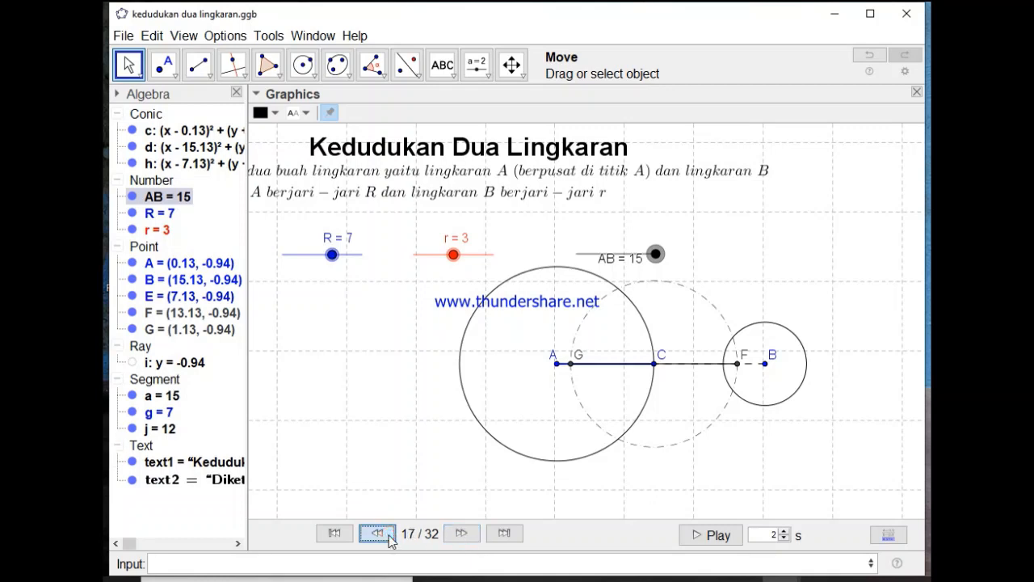
pyautogui.click(461, 534)
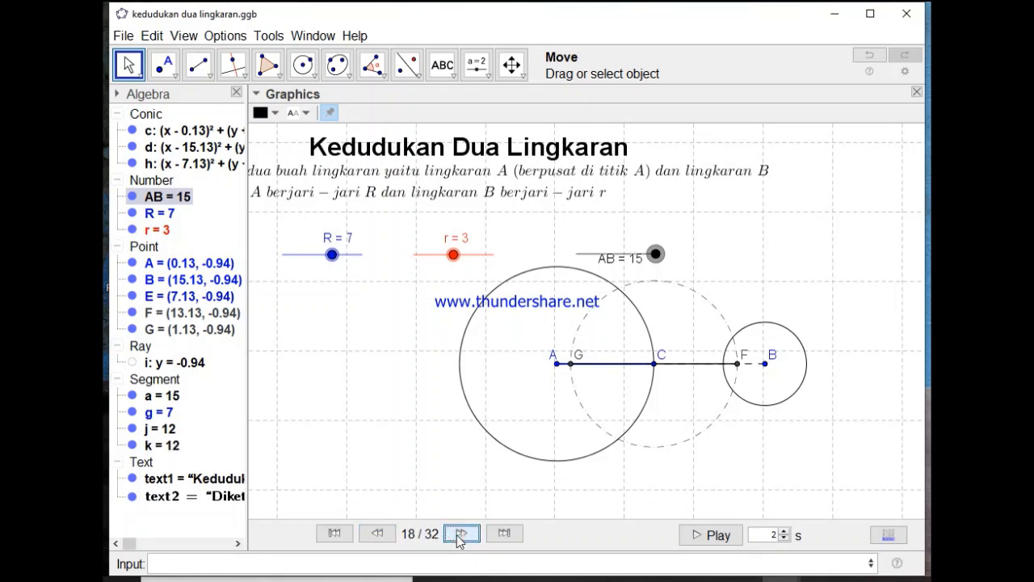
pyautogui.doubleClick(162, 445)
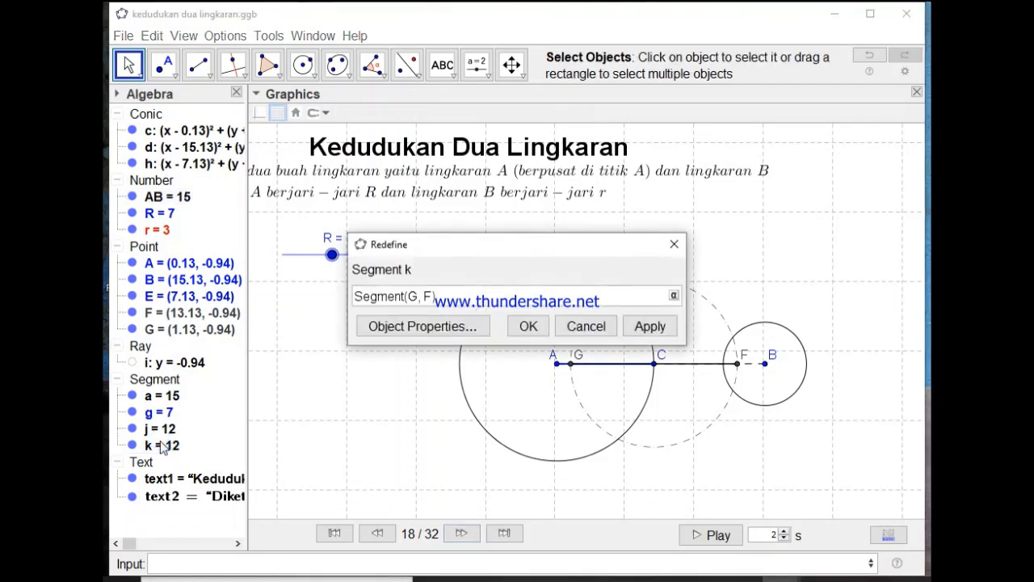
pyautogui.click(674, 243)
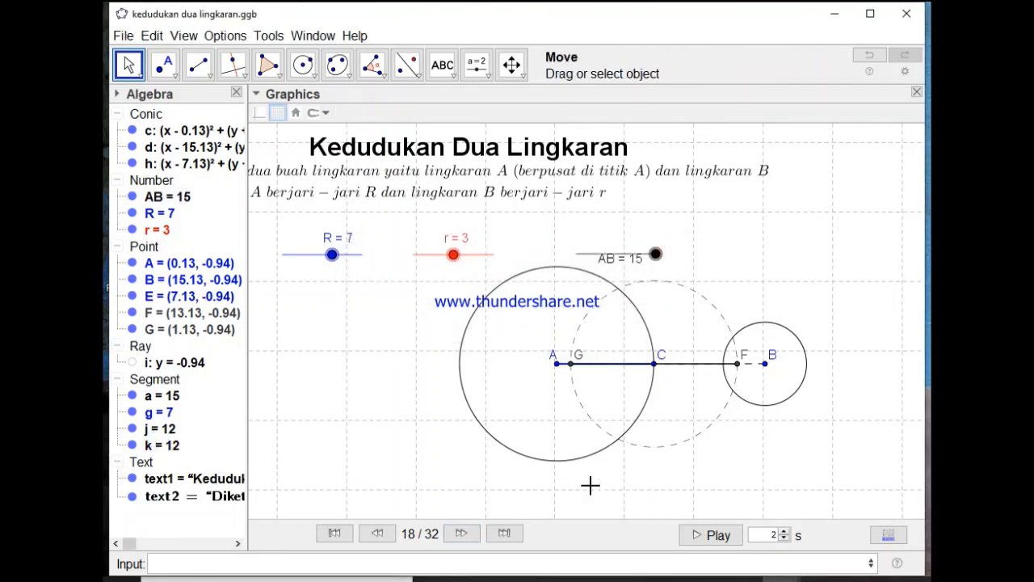
# - Advance the playback to step 20, highlighting dotted circles p around G and q around F, and select the R slider
pyautogui.click(475, 535)
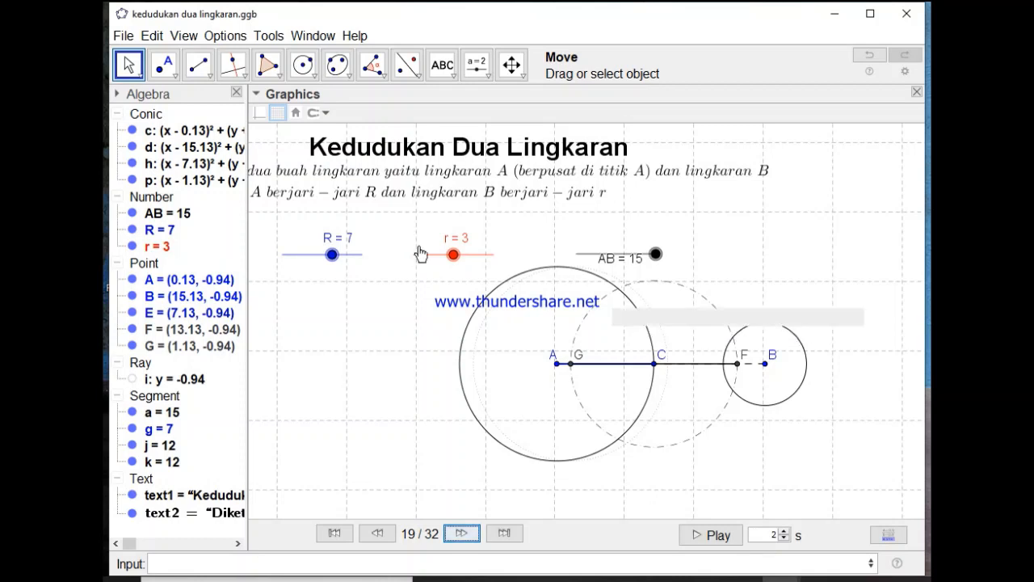
pyautogui.click(174, 182)
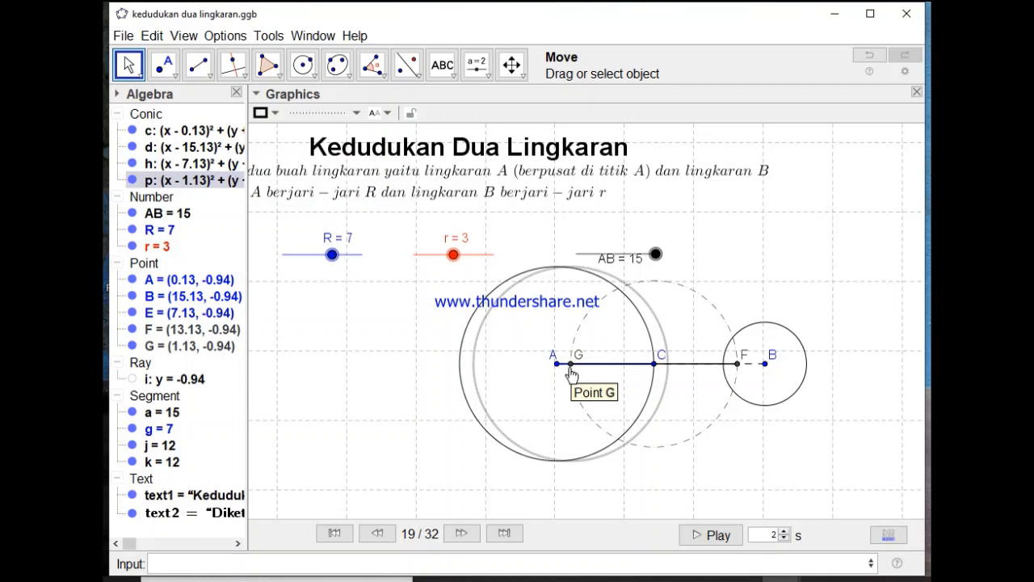
pyautogui.click(462, 533)
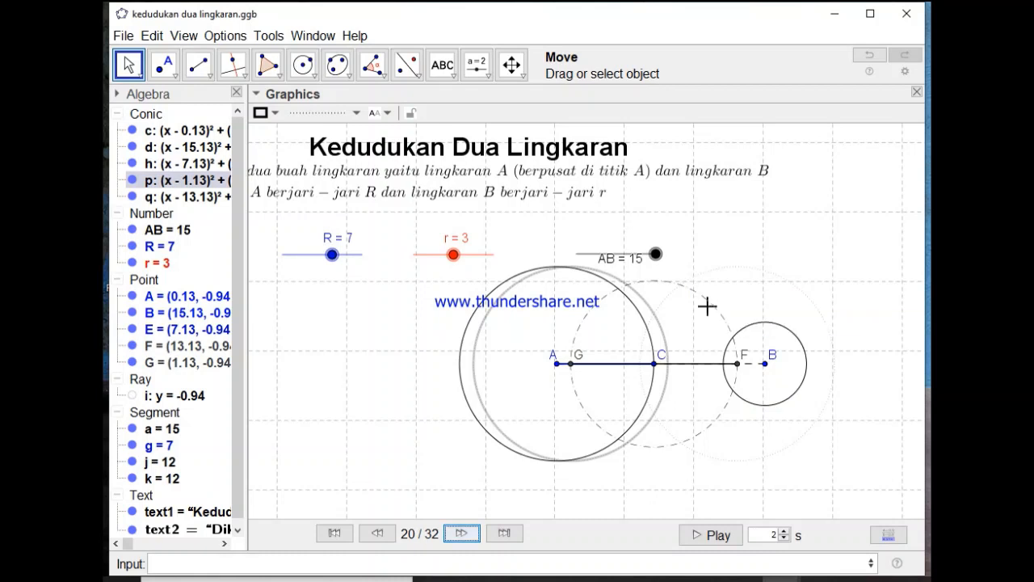
pyautogui.click(203, 197)
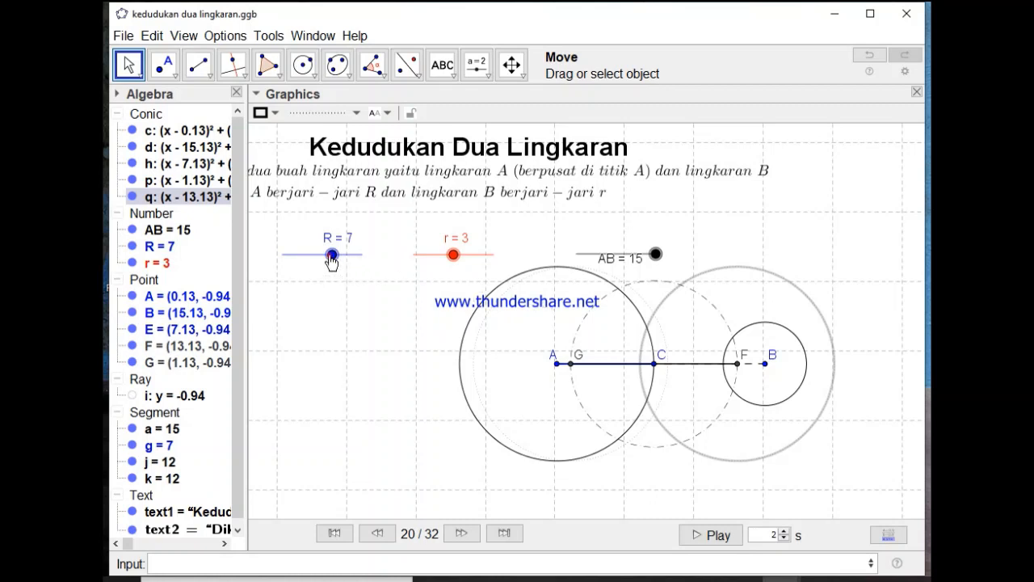
pyautogui.moveTo(332, 255)
pyautogui.mouseDown()
pyautogui.moveTo(344, 256)
pyautogui.moveTo(321, 255)
pyautogui.moveTo(332, 255)
pyautogui.mouseUp()
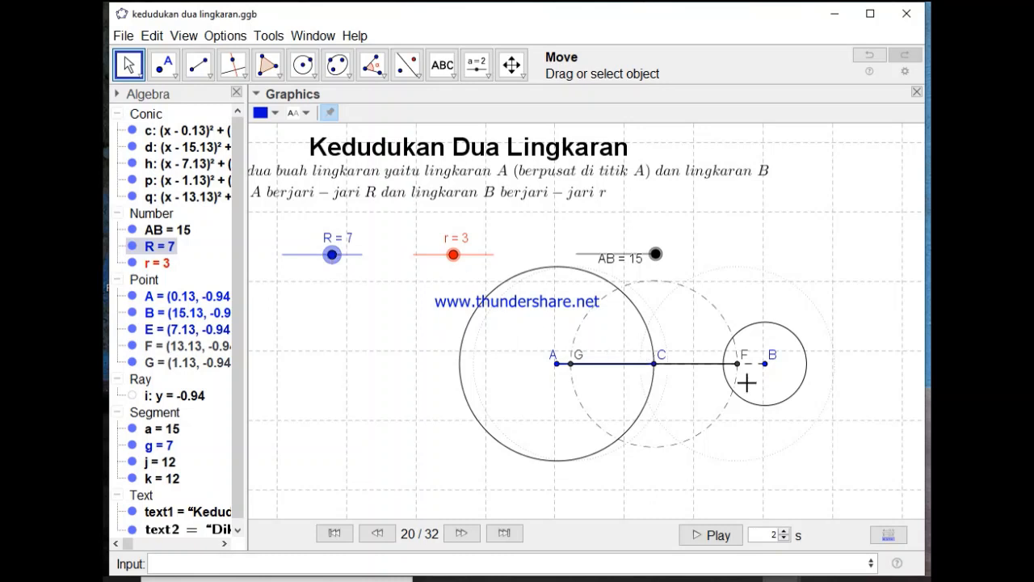
# - Advance the playback to step 24, showing points H and I, the dashed vertical line through C, and point D
pyautogui.click(462, 535)
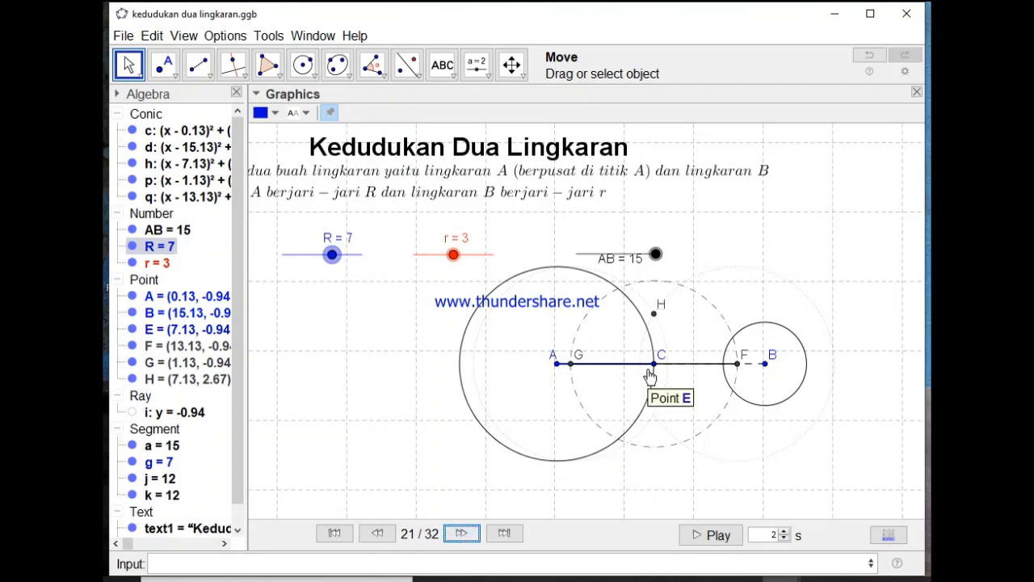
pyautogui.click(474, 537)
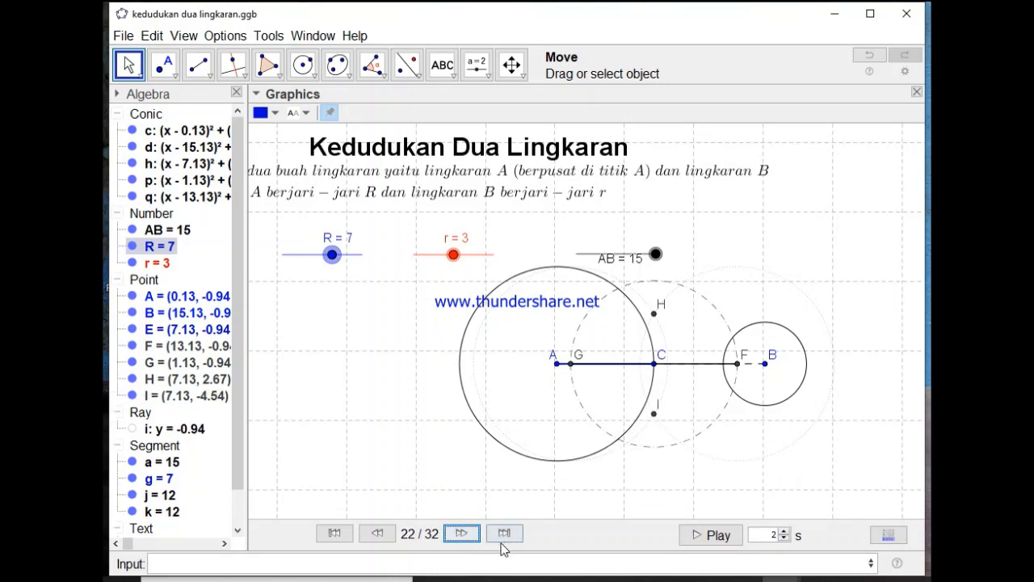
pyautogui.click(461, 534)
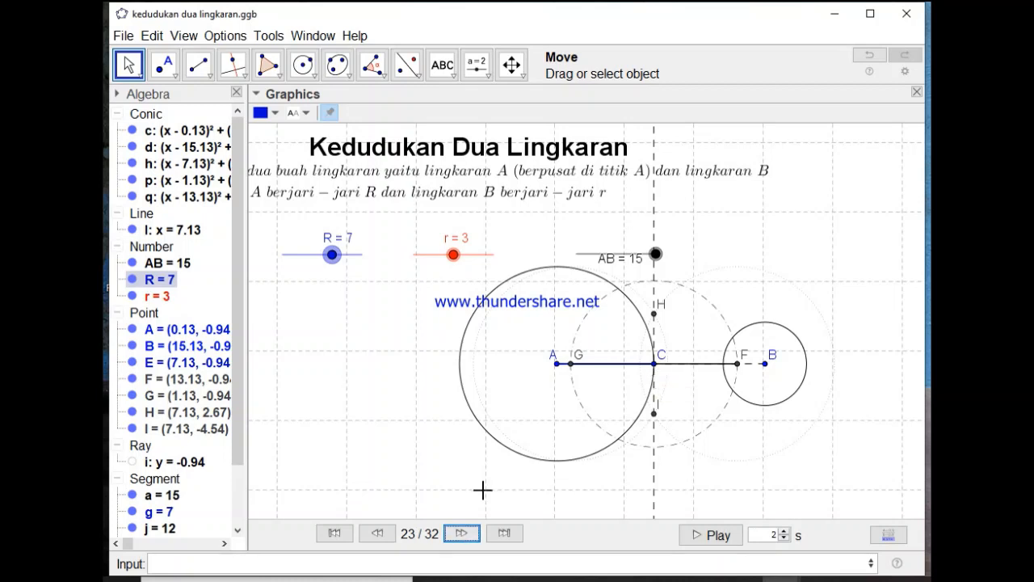
pyautogui.click(462, 536)
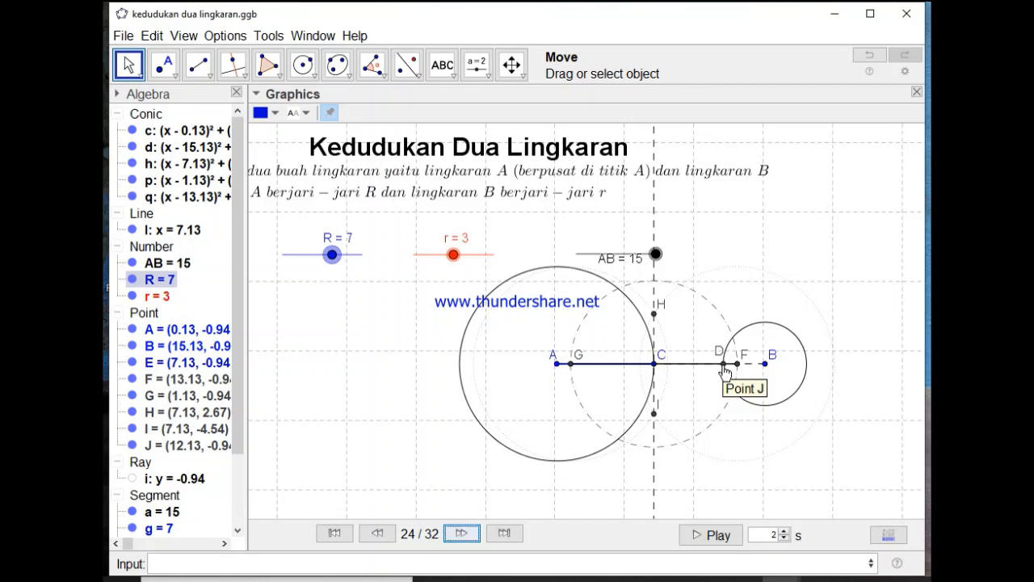
# - Replay step 24 and inspect the definition of point J, labelled D in the drawing, keeping Intersect(d, a, 1)
pyautogui.scroll(-1, 243, 390)
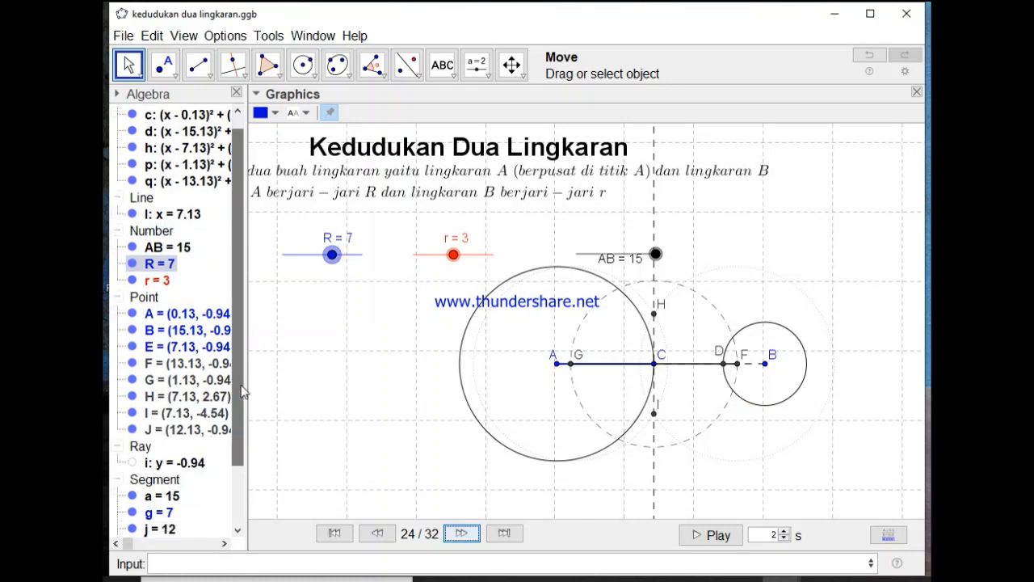
pyautogui.scroll(-4, 243, 390)
pyautogui.scroll(5, 247, 435)
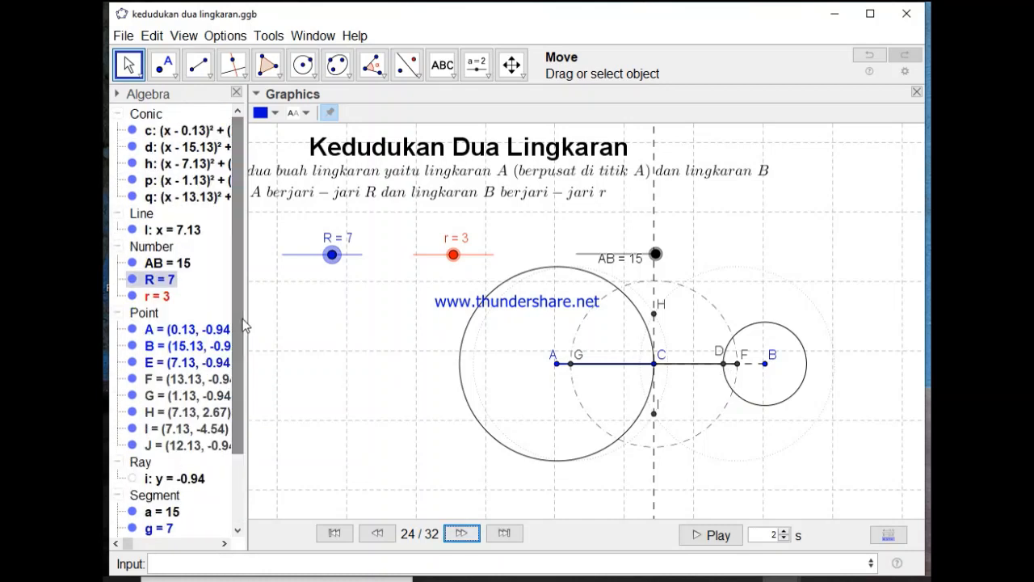
pyautogui.click(374, 533)
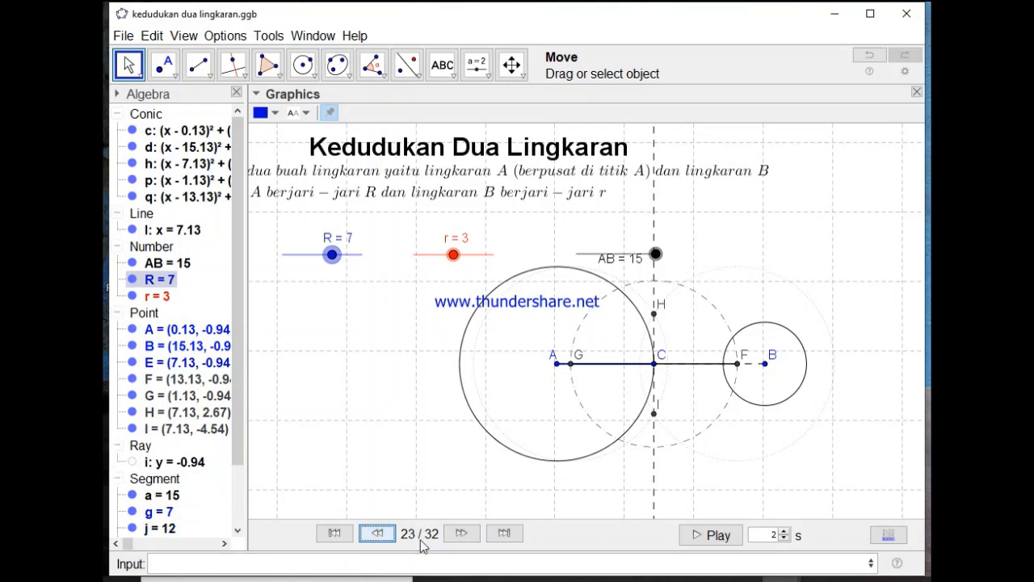
pyautogui.click(454, 536)
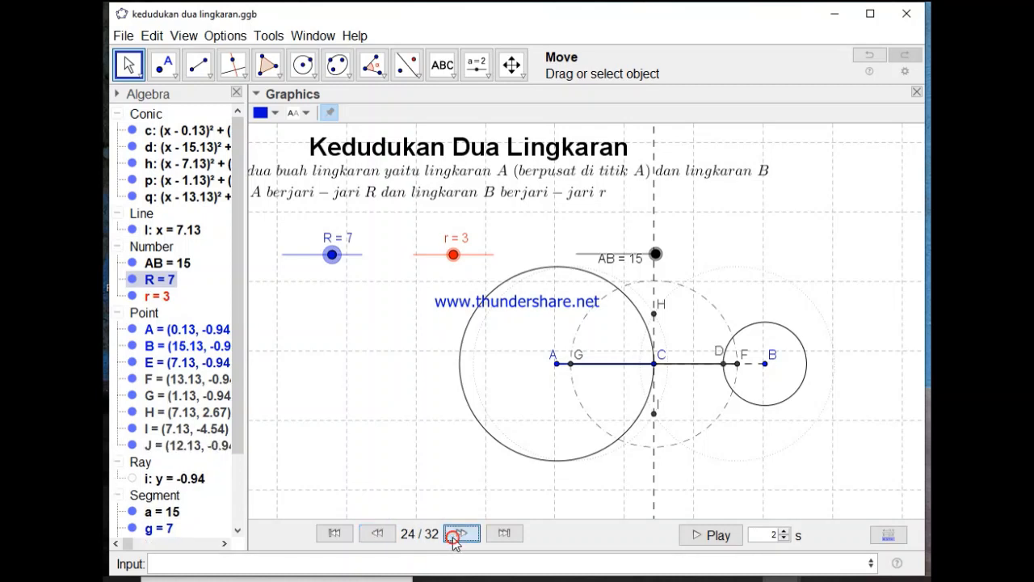
pyautogui.doubleClick(205, 449)
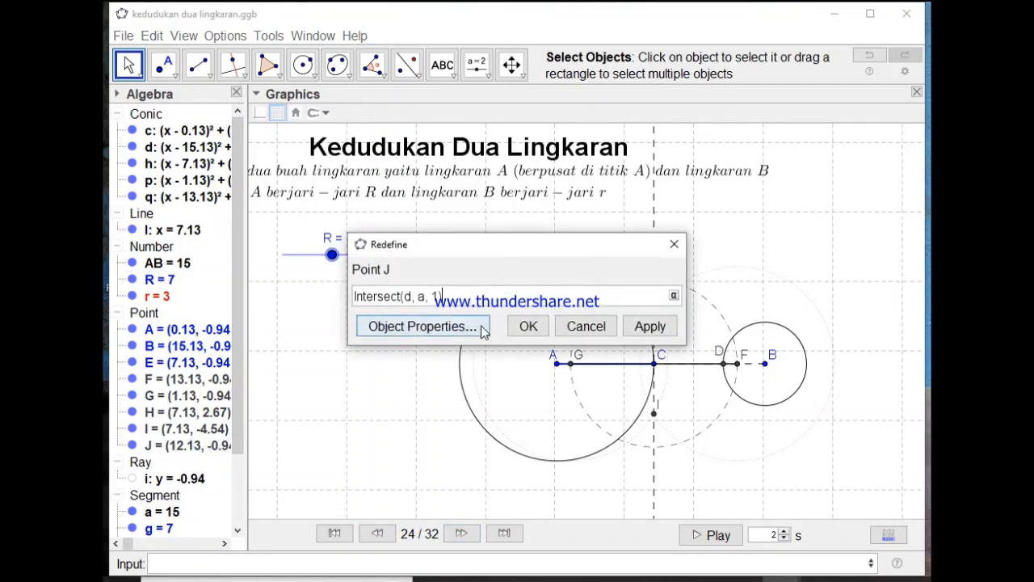
pyautogui.click(675, 244)
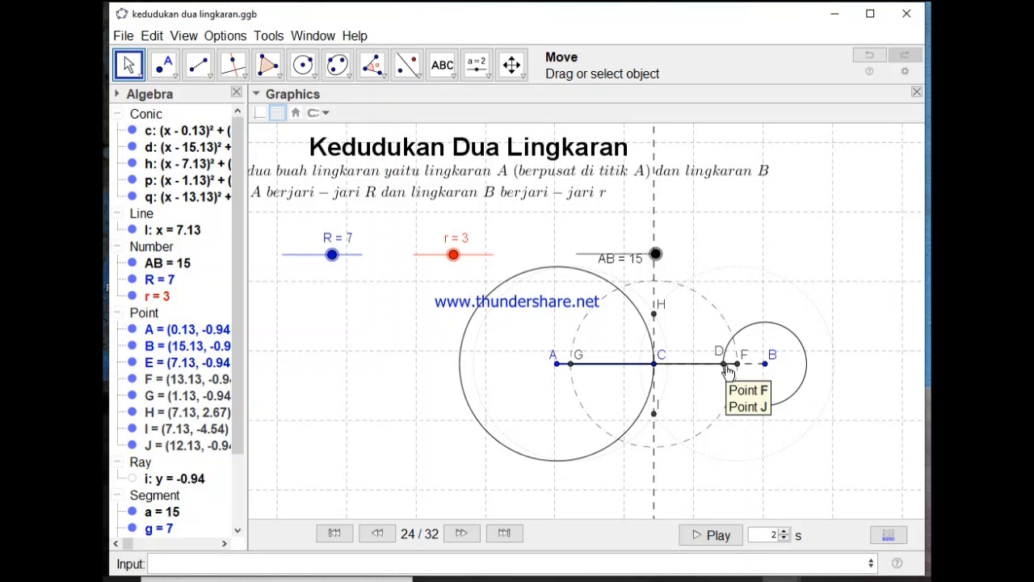
# - Advance the construction playback to step 26 and select the AB slider
pyautogui.click(460, 535)
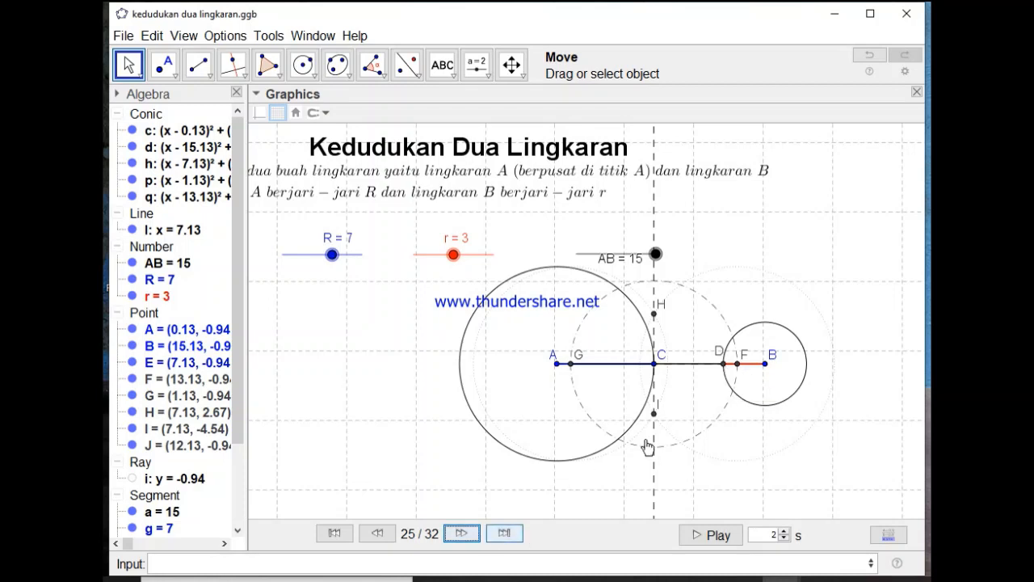
pyautogui.click(461, 535)
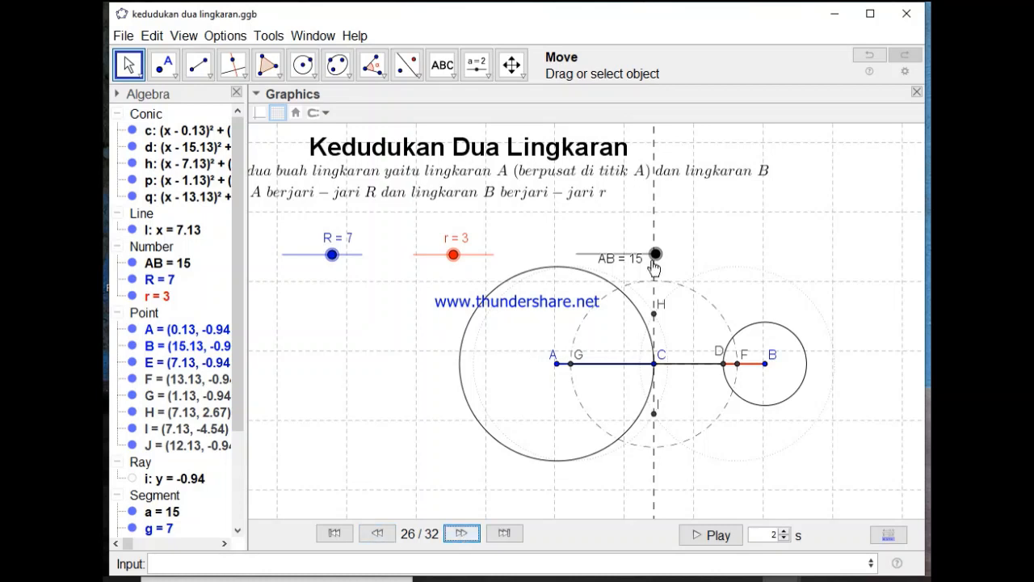
pyautogui.moveTo(656, 255); pyautogui.dragTo(677, 285)
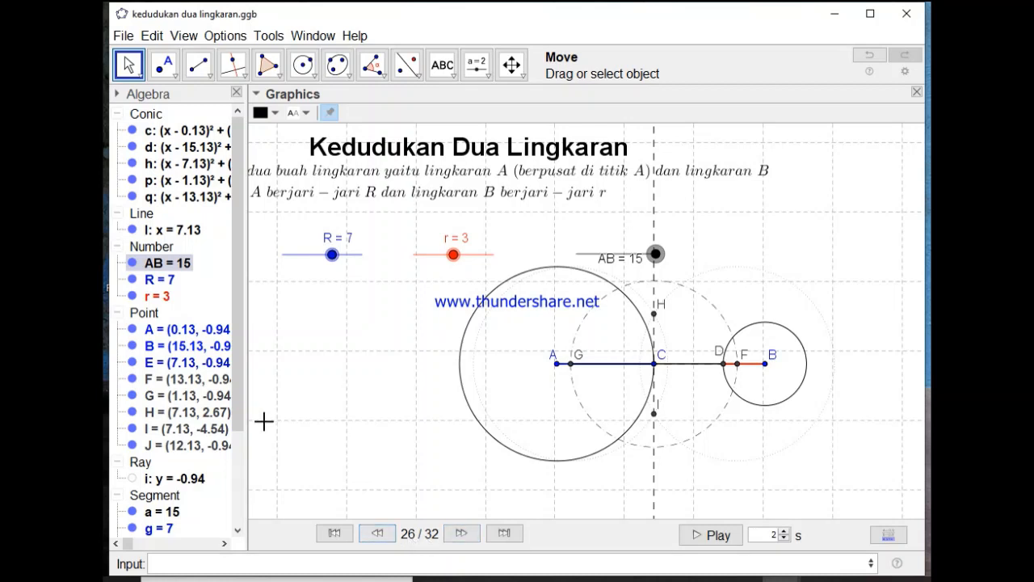
# - Advance the construction playback to step 32, the end of the construction
pyautogui.moveTo(240, 414); pyautogui.dragTo(240, 529)
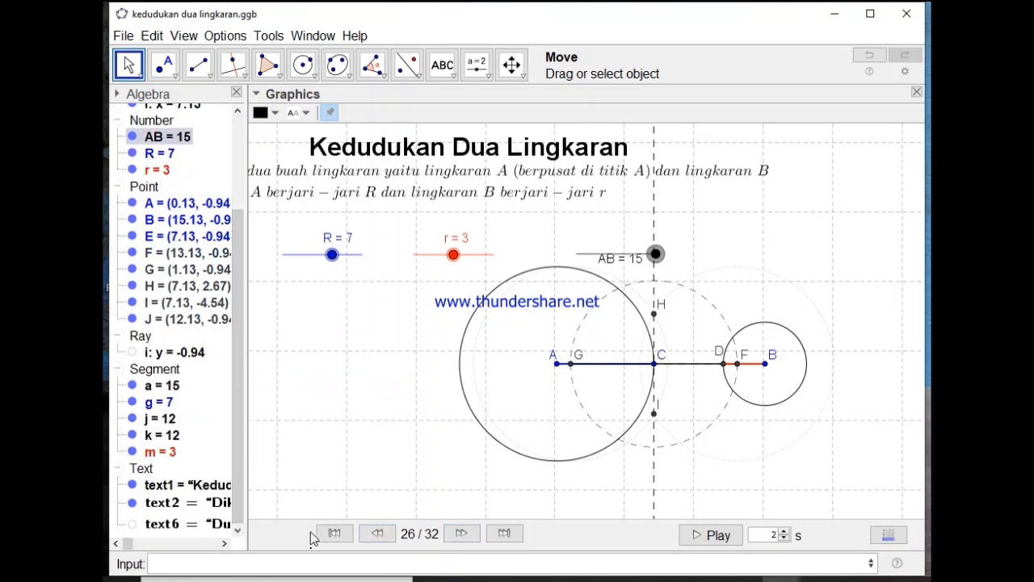
pyautogui.click(462, 535)
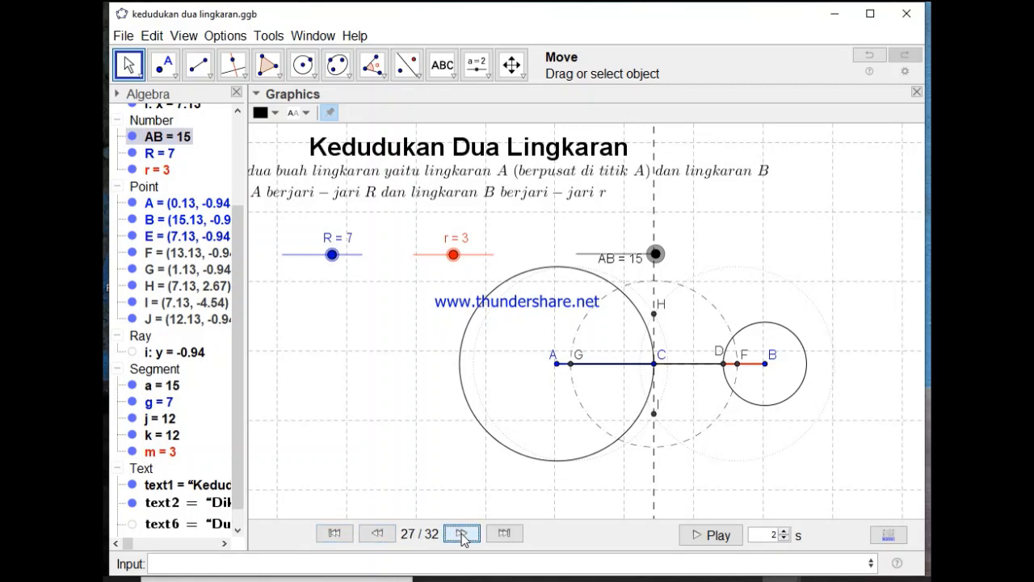
pyautogui.click(463, 535)
pyautogui.click(462, 535)
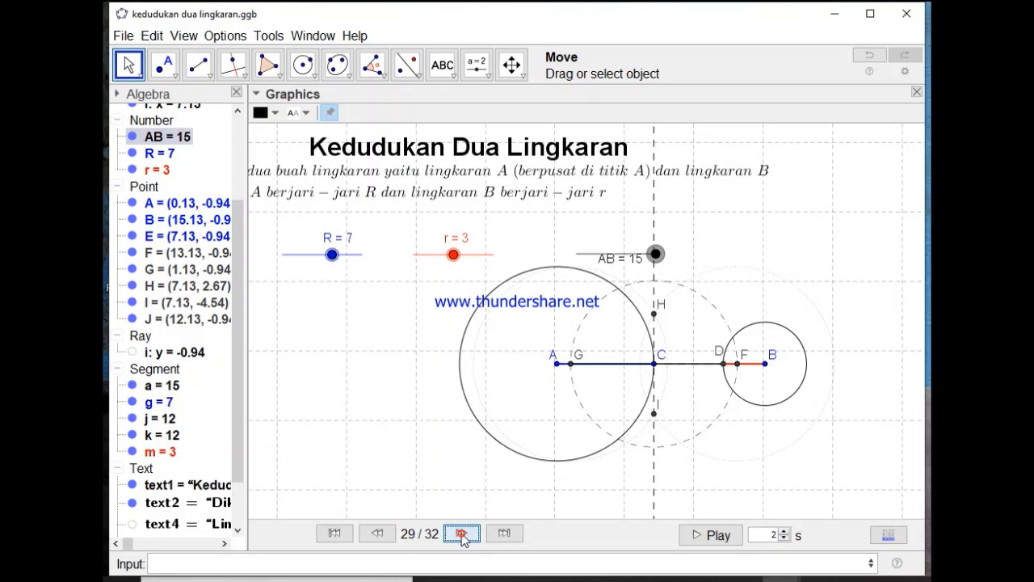
pyautogui.click(462, 535)
pyautogui.click(462, 535)
pyautogui.click(462, 535)
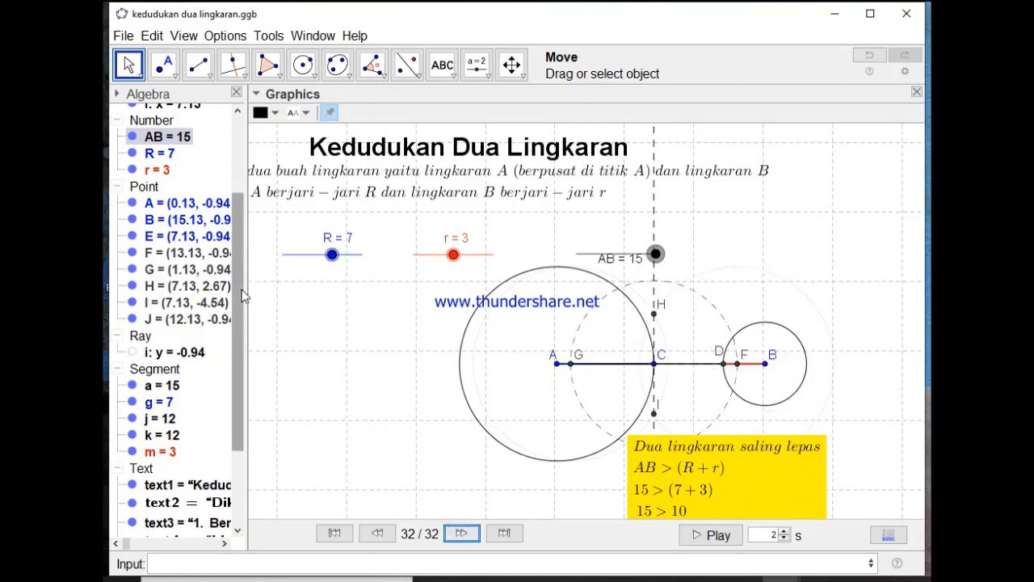
# - Hide the helper circles h, p and q, the vertical line l, and points H and I
pyautogui.scroll(3, 242, 289)
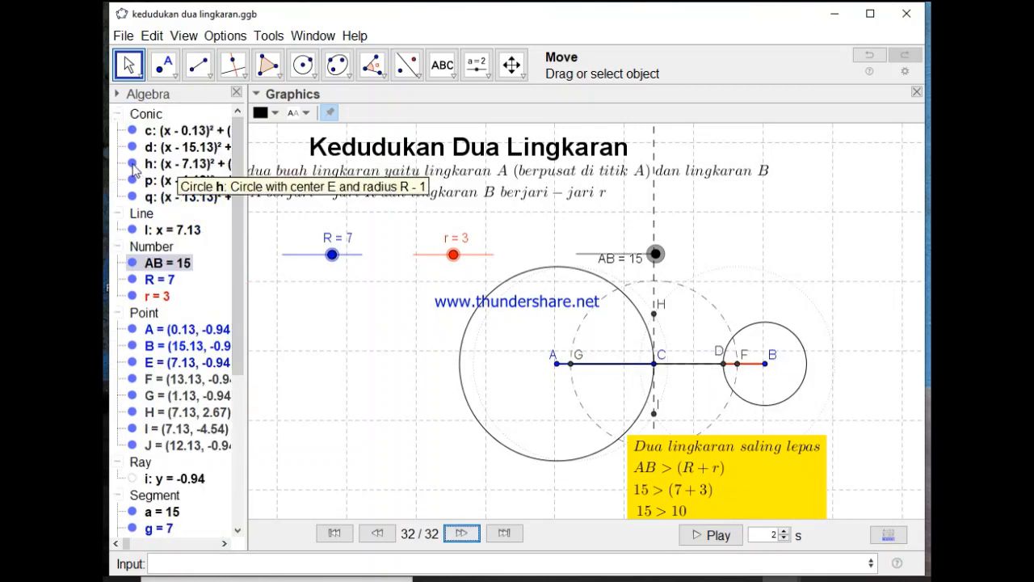
pyautogui.click(132, 164)
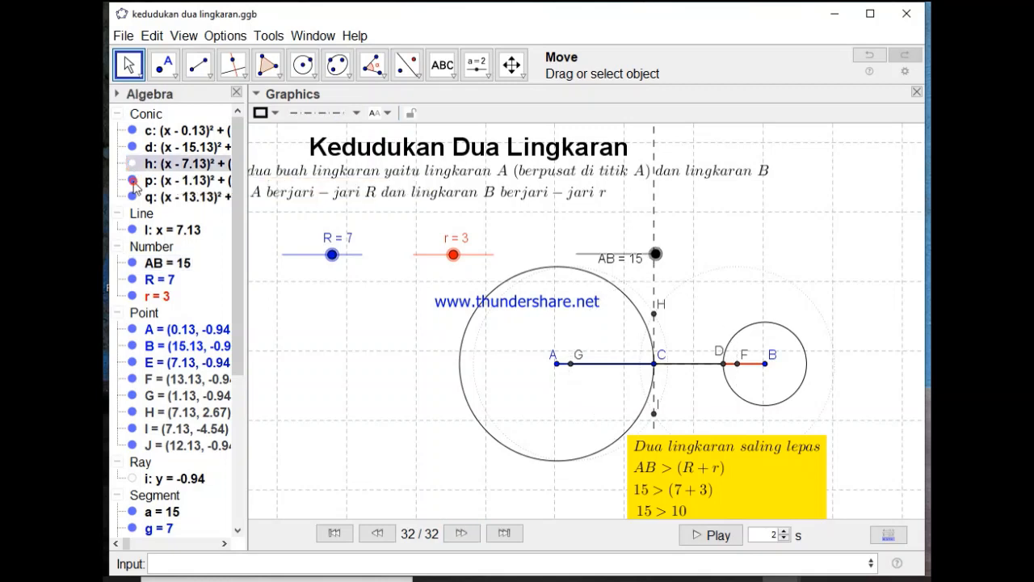
pyautogui.click(133, 181)
pyautogui.click(133, 198)
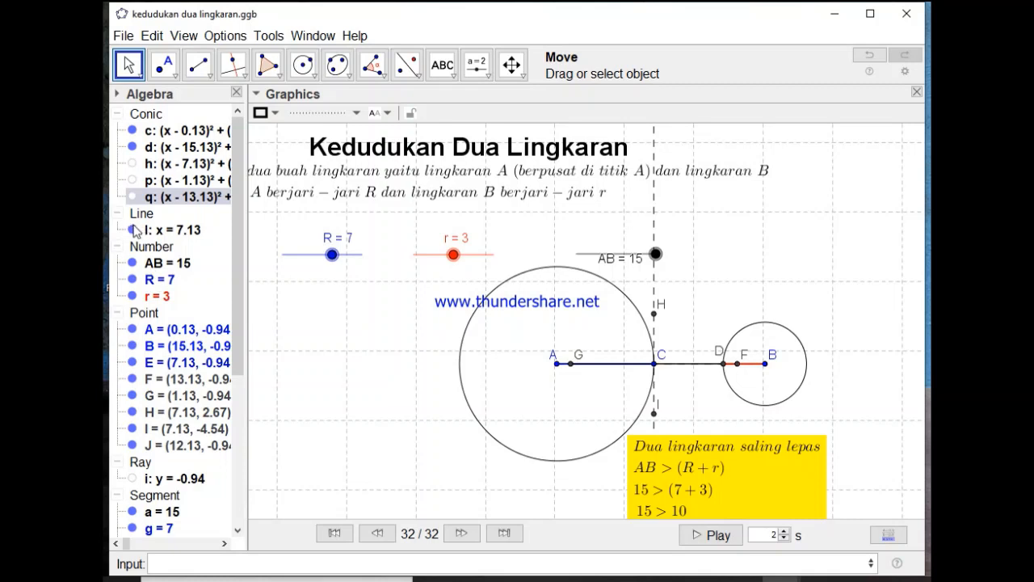
pyautogui.click(134, 230)
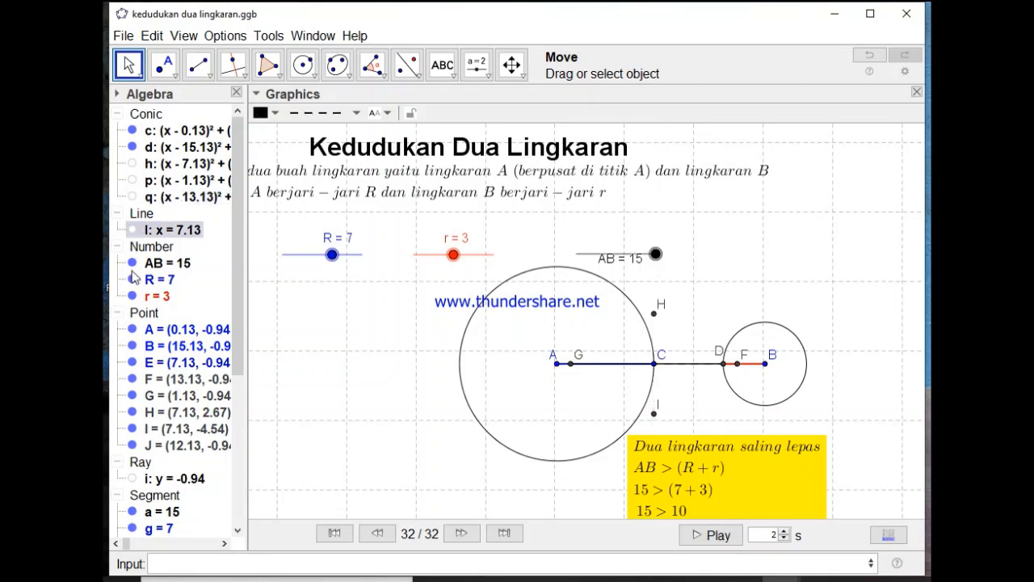
pyautogui.click(133, 413)
pyautogui.click(134, 429)
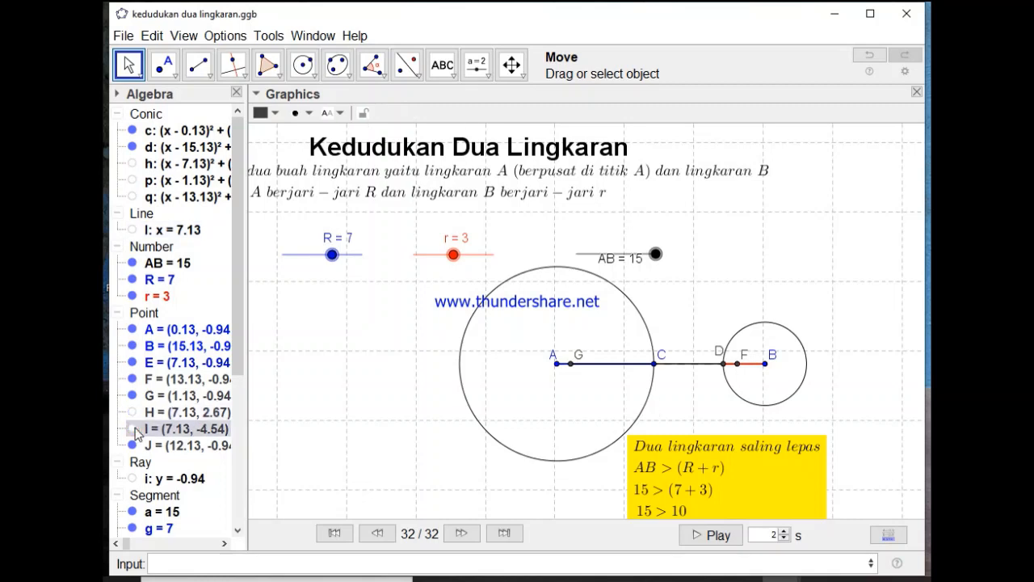
# - Move the yellow "Dua lingkaran saling lepas" text box fully into view above the playback controls
pyautogui.moveTo(242, 347); pyautogui.dragTo(239, 432)
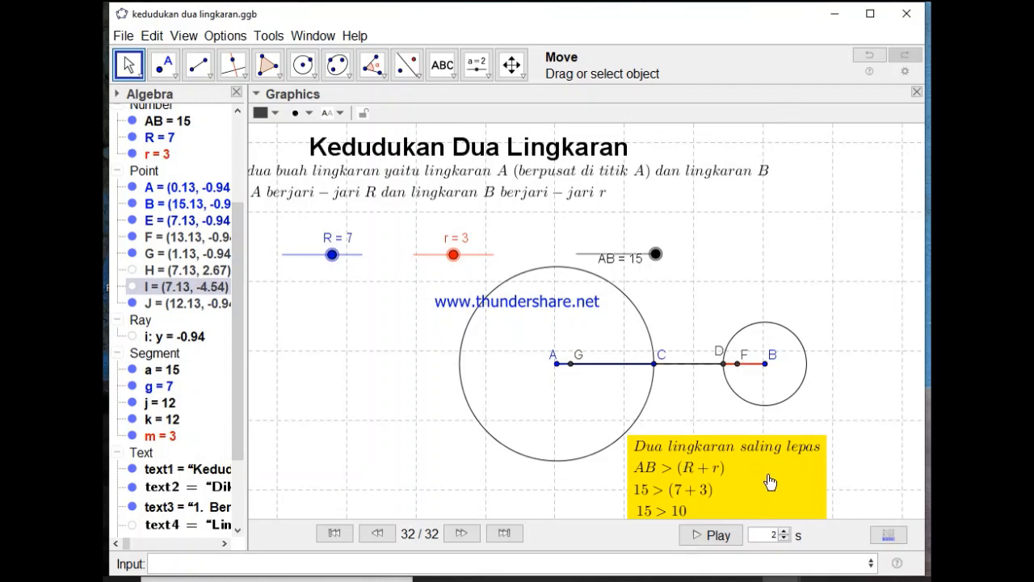
pyautogui.moveTo(772, 487); pyautogui.dragTo(792, 470)
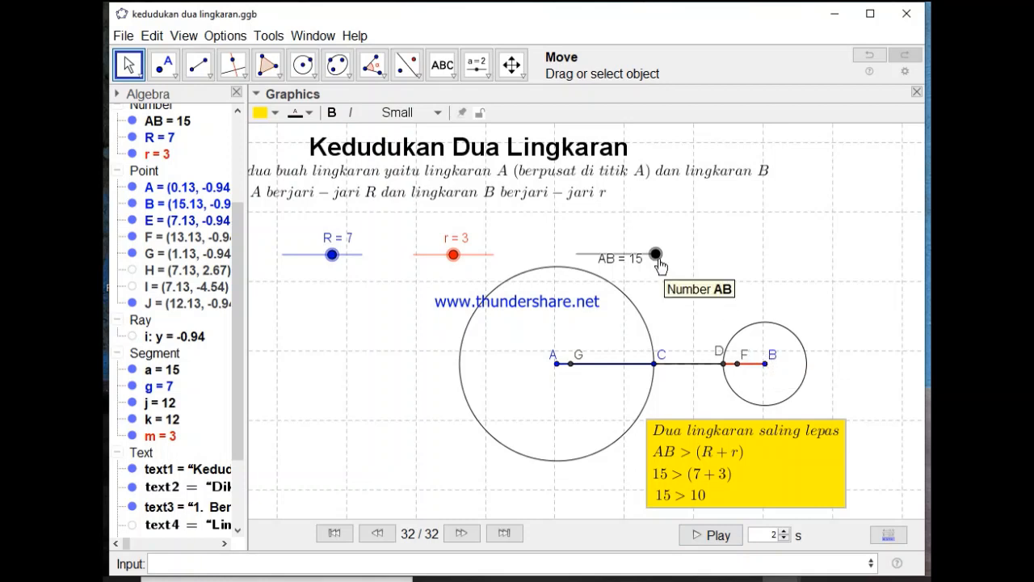
pyautogui.moveTo(660, 263)
pyautogui.mouseDown()
pyautogui.moveTo(576, 263)
pyautogui.moveTo(657, 263)
pyautogui.mouseUp()
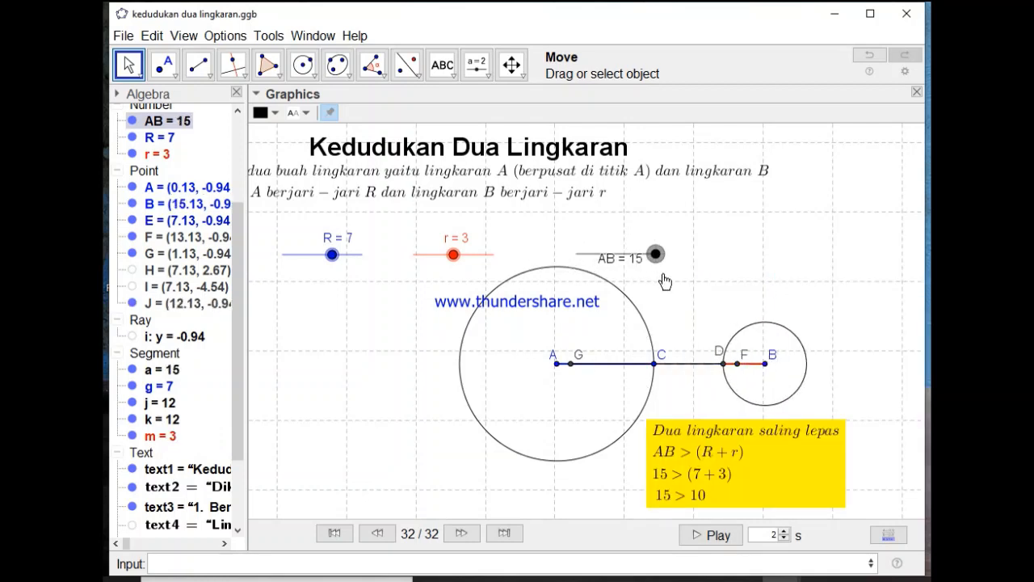
pyautogui.click(763, 472)
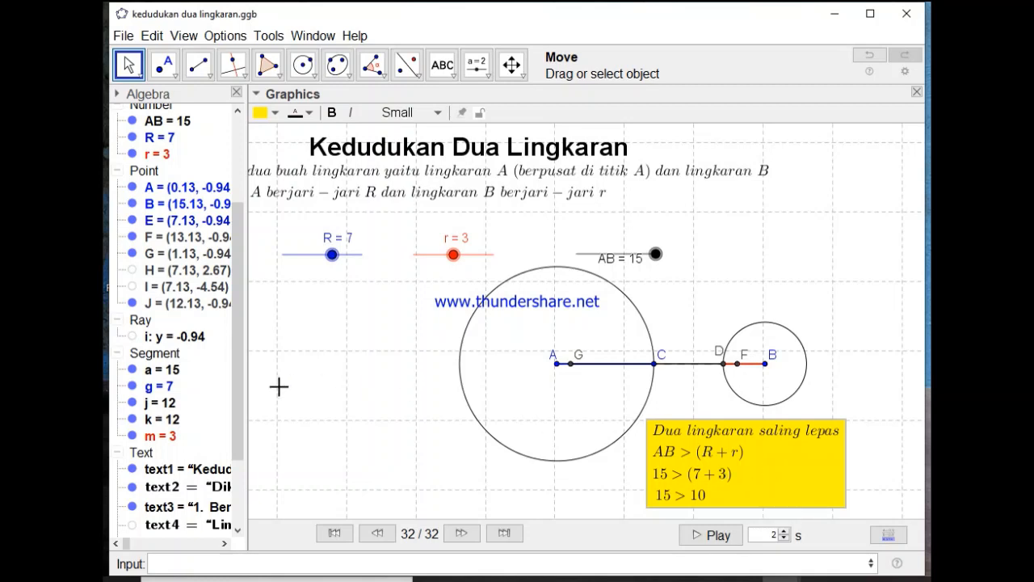
# - Open text8 for editing and go through its LaTeX lines down to the last one
pyautogui.moveTo(235, 392); pyautogui.dragTo(246, 478)
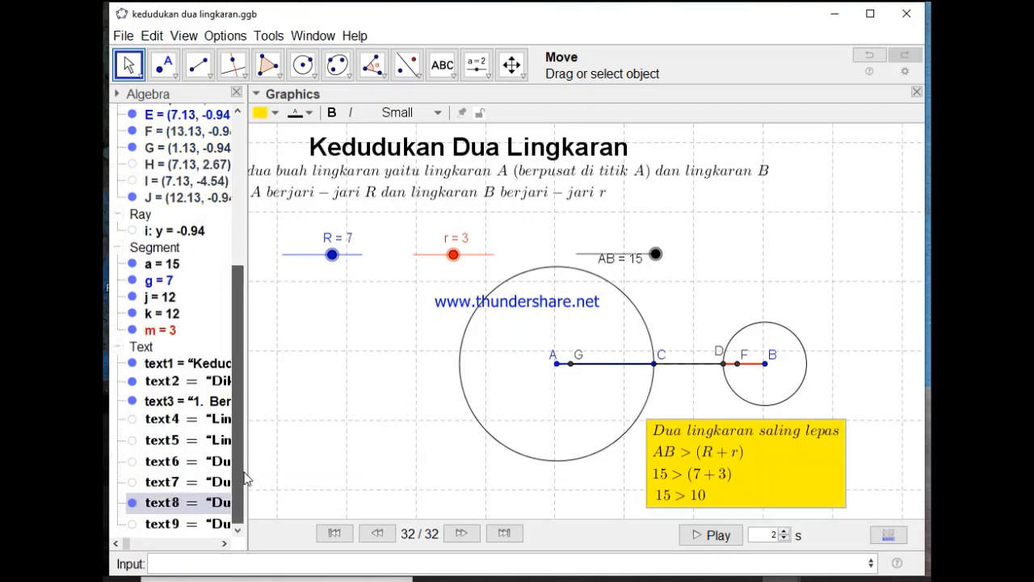
pyautogui.doubleClick(184, 503)
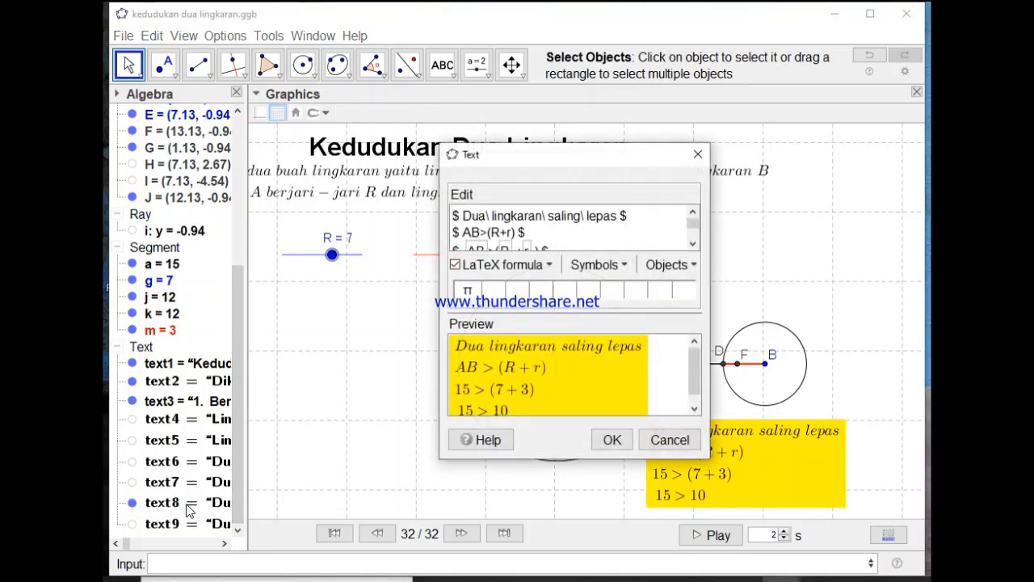
pyautogui.click(525, 216)
pyautogui.click(455, 217)
pyautogui.press('Down')
pyautogui.press('Down')
pyautogui.press('Down')
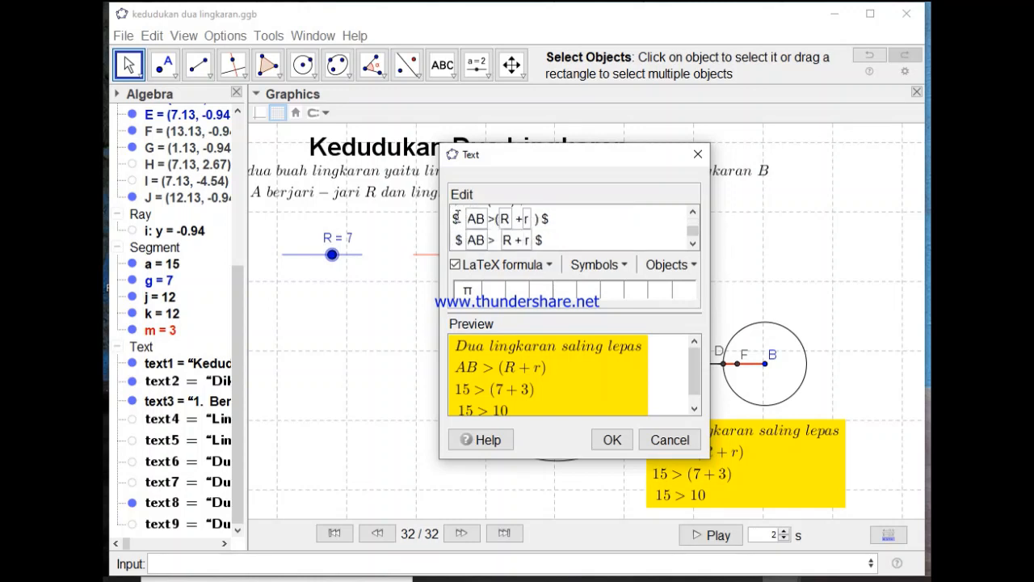
# - Try inserting an empty object box containing AB after the line $ AB>(R+r) $ in text8, and remove it again
pyautogui.click(475, 217)
pyautogui.click(695, 266)
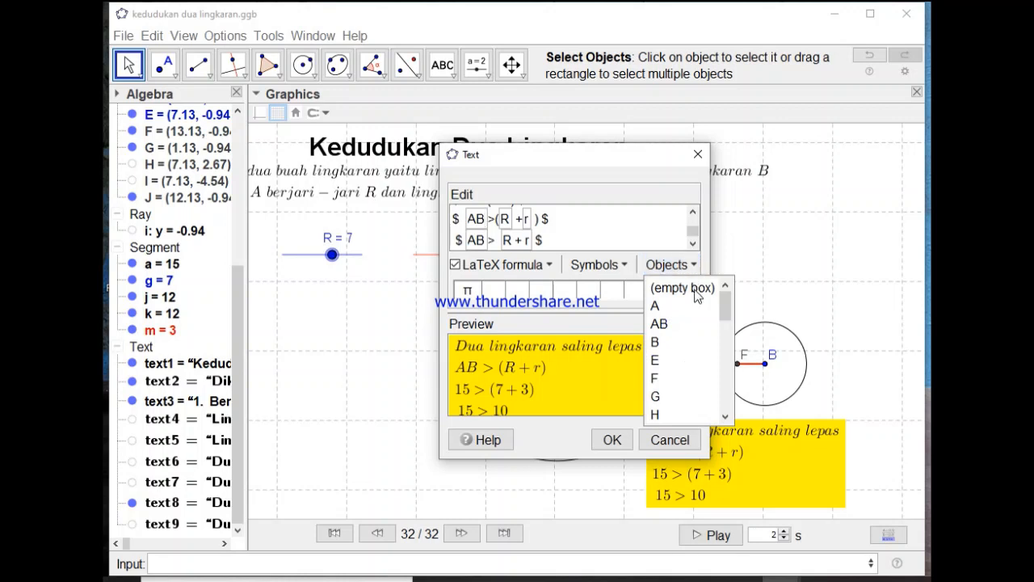
pyautogui.click(560, 223)
pyautogui.press('Up')
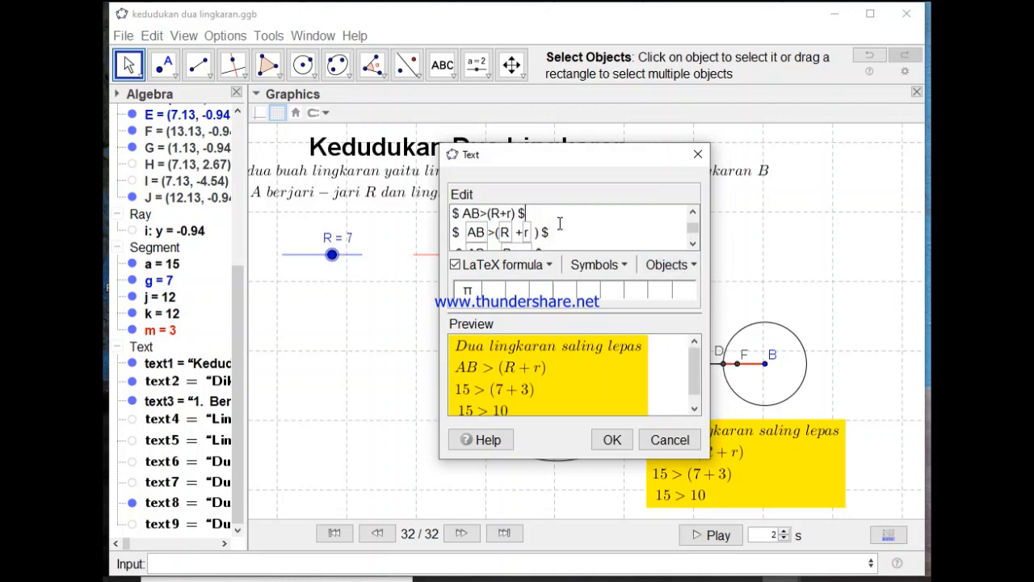
pyautogui.click(695, 265)
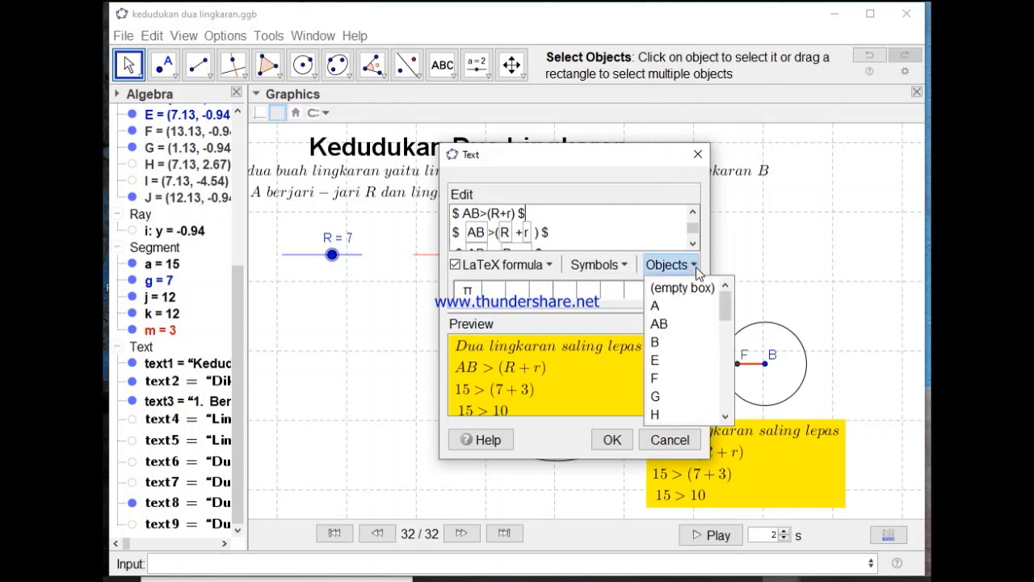
pyautogui.click(696, 289)
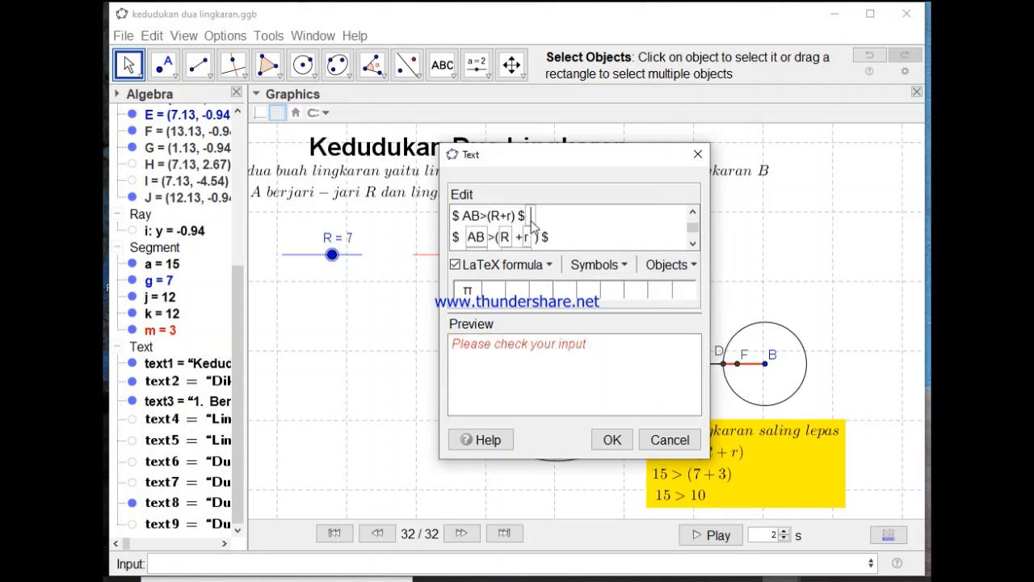
pyautogui.write('AB')
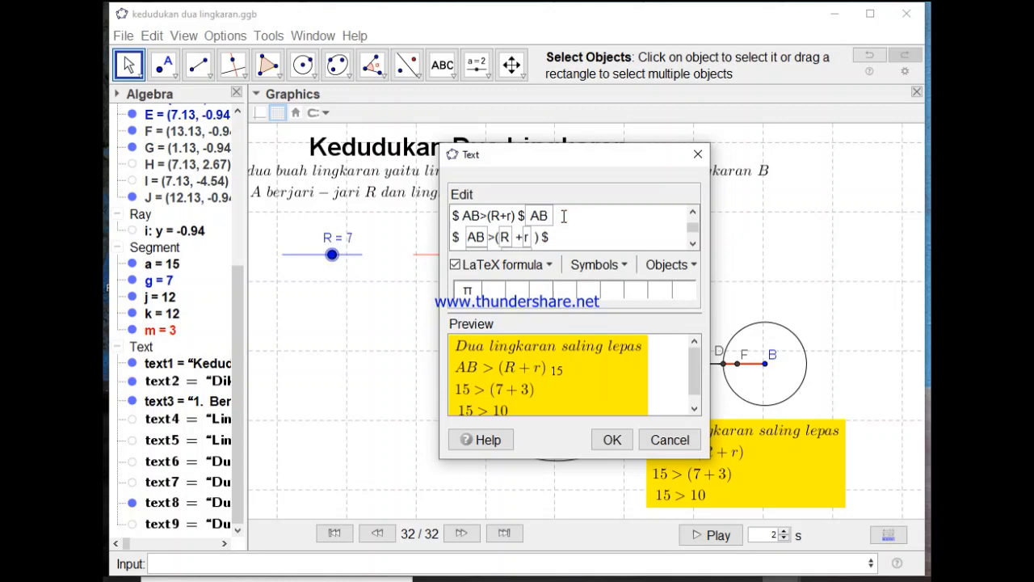
pyautogui.press('BackSpace')
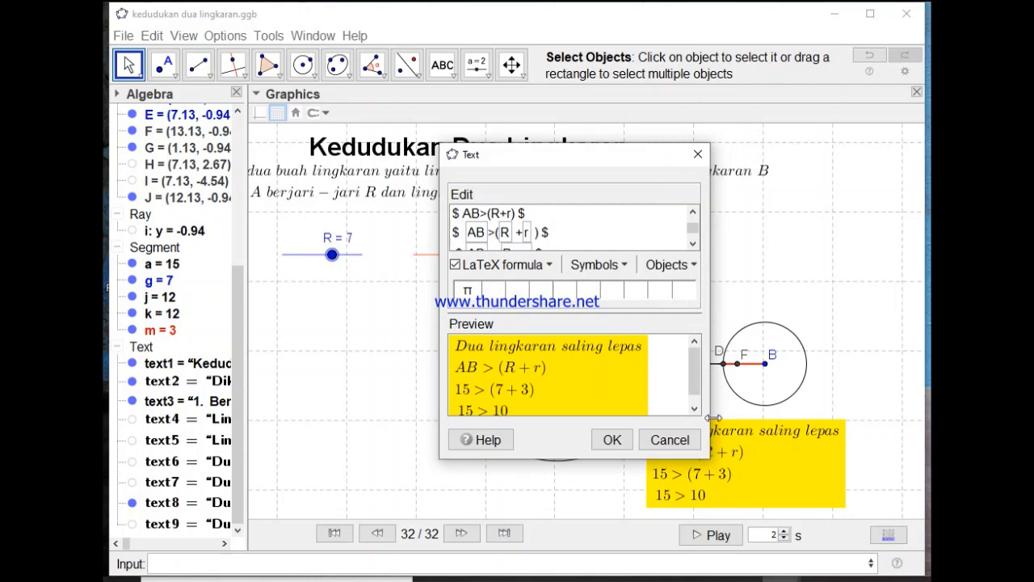
# - Enlarge and reposition the Text dialog to review all four lines of text8 with their preview, keeping the text as it is
pyautogui.moveTo(709, 450); pyautogui.dragTo(895, 509)
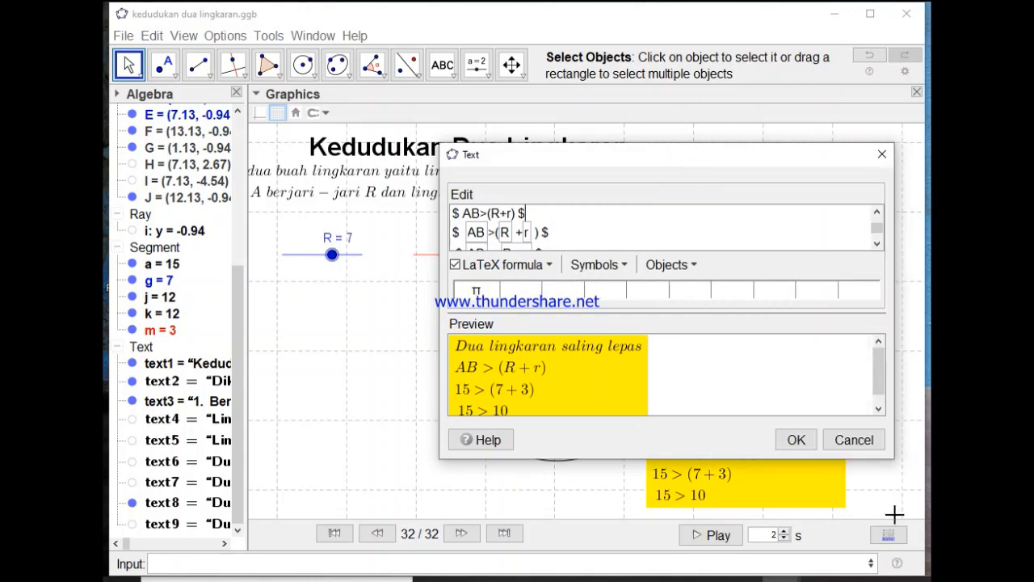
pyautogui.moveTo(888, 462); pyautogui.dragTo(833, 548)
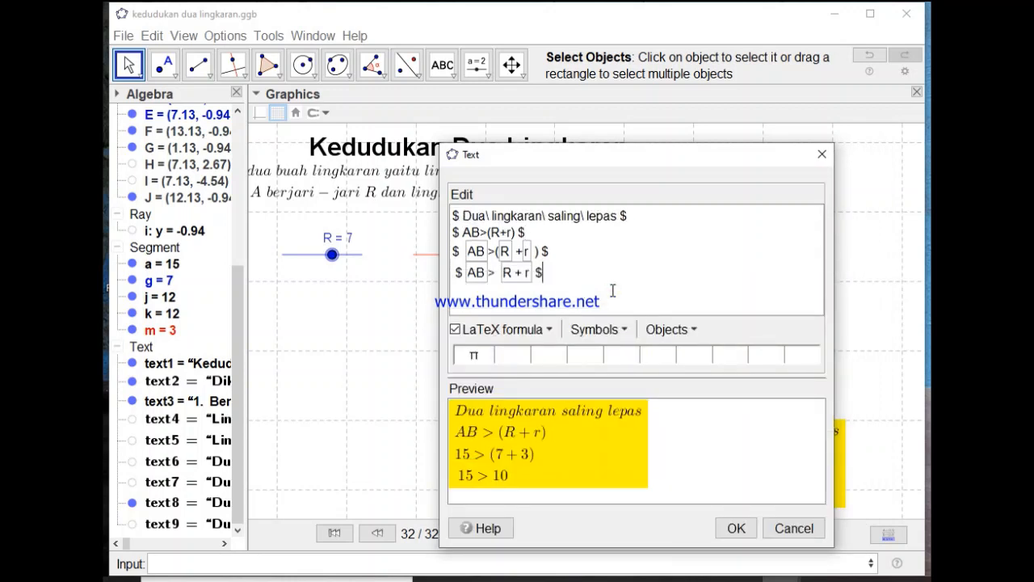
pyautogui.moveTo(643, 162); pyautogui.dragTo(592, 121)
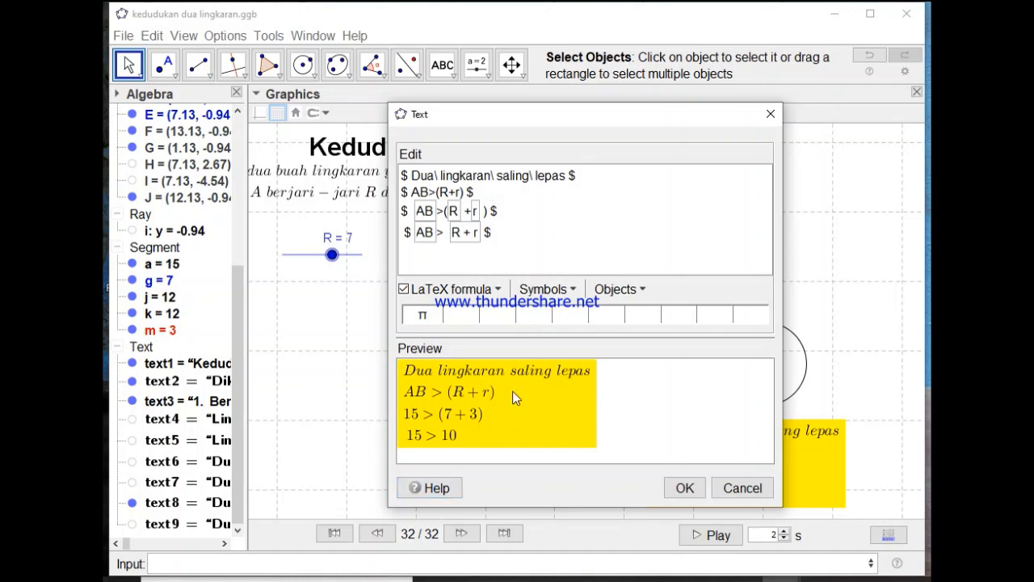
pyautogui.click(683, 489)
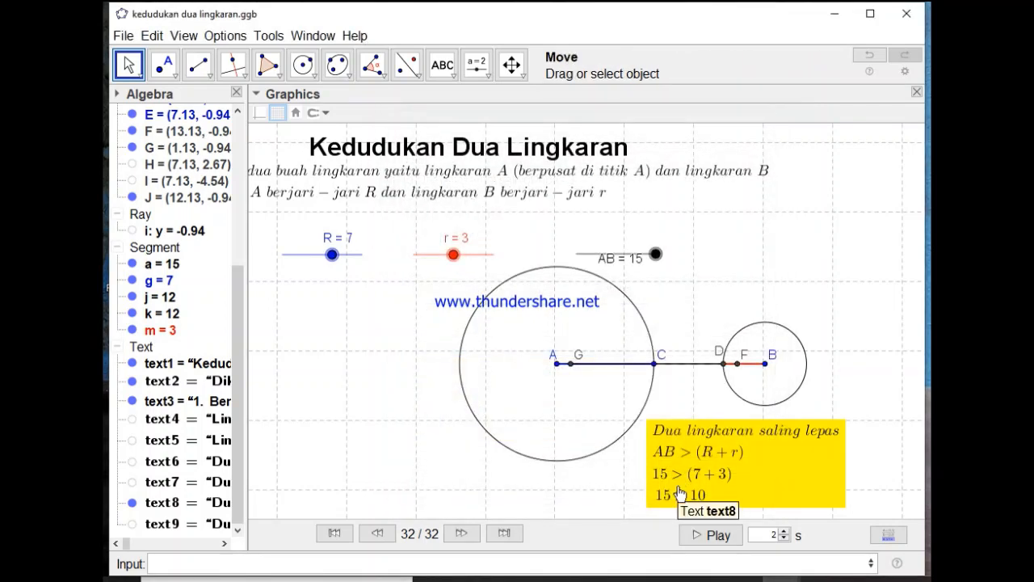
pyautogui.doubleClick(762, 475)
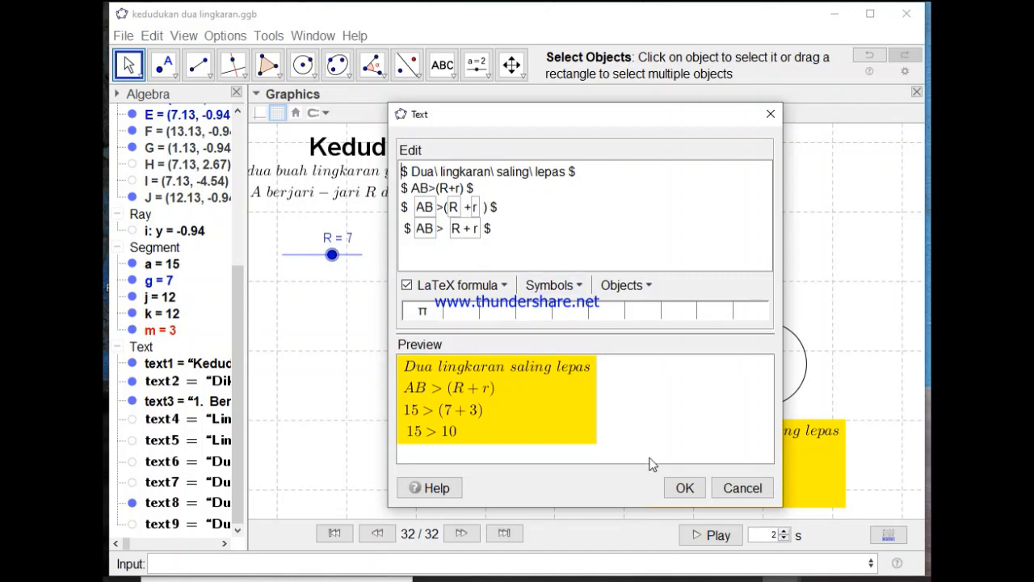
pyautogui.click(678, 485)
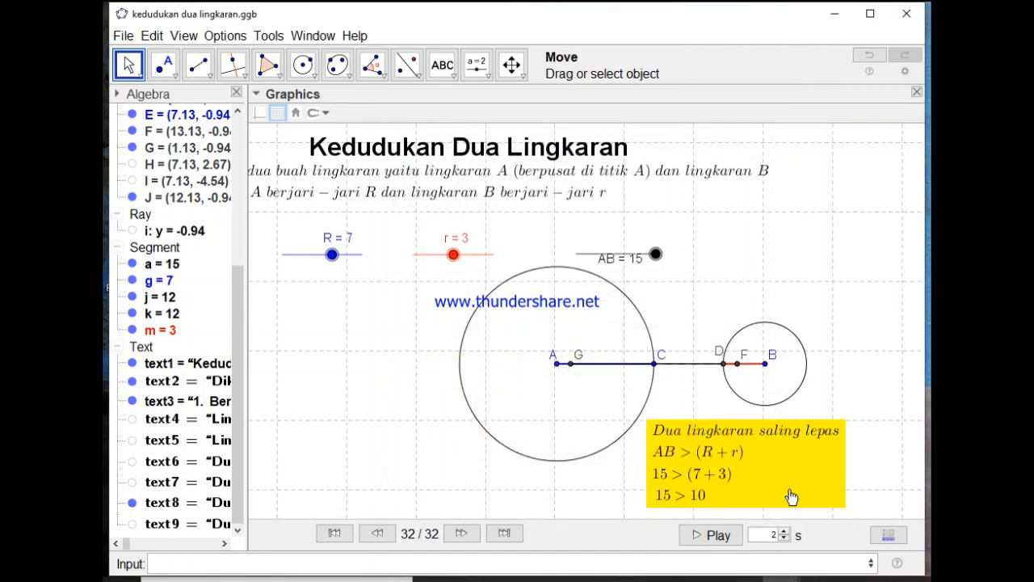
# - Inspect the condition to show object in the advanced properties of text8
pyautogui.rightClick(791, 496)
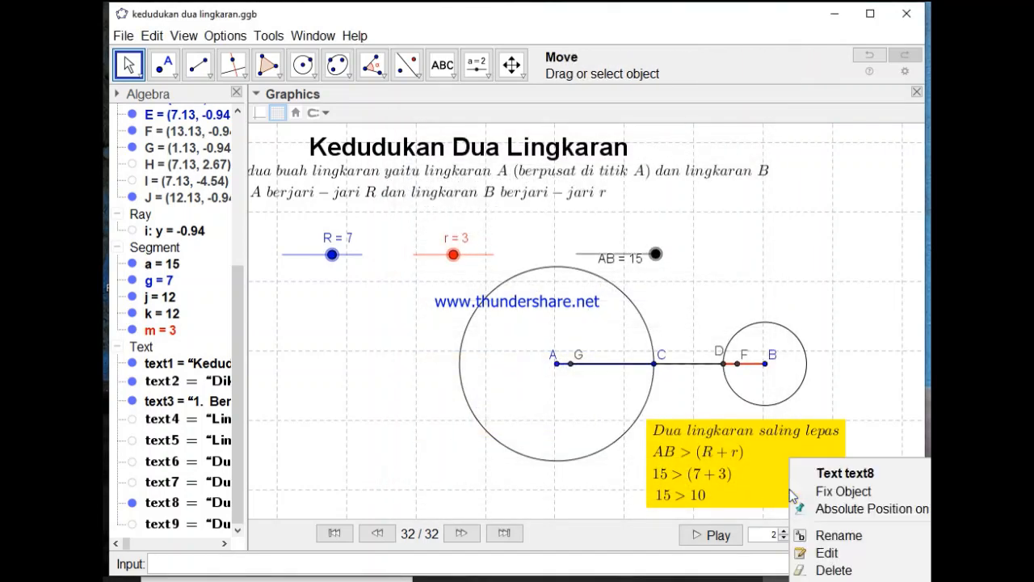
pyautogui.rightClick(745, 433)
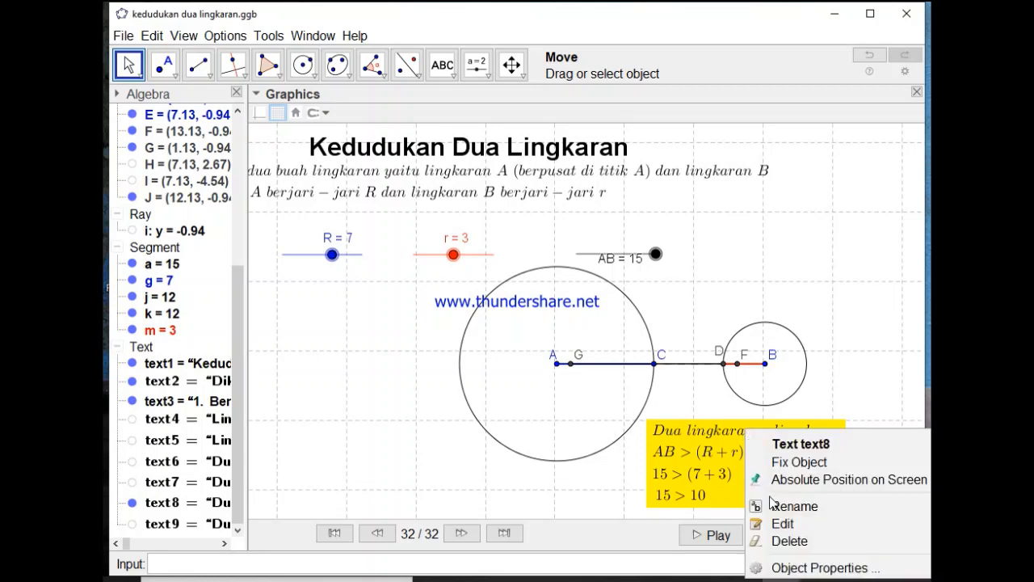
pyautogui.click(805, 568)
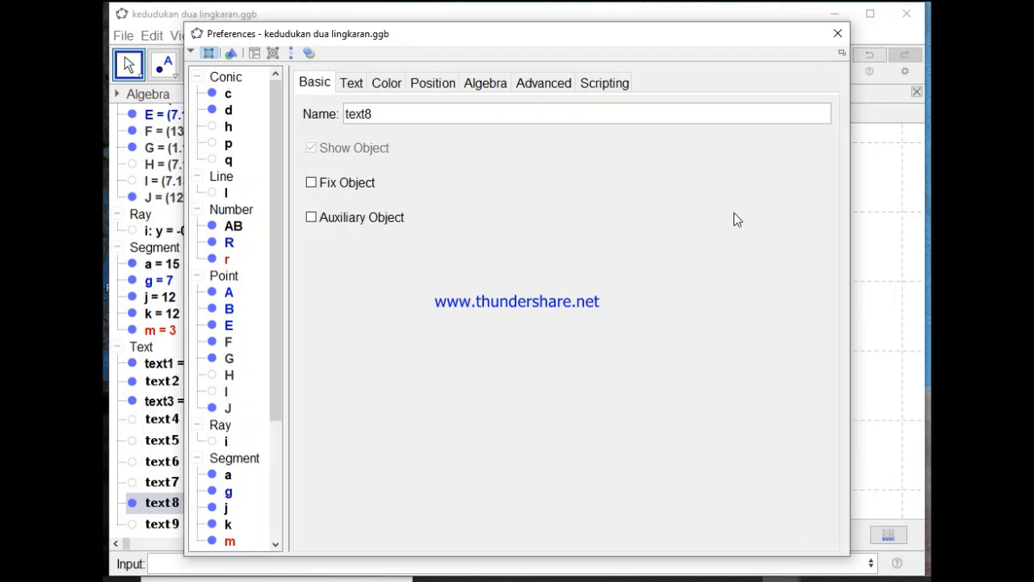
pyautogui.click(561, 86)
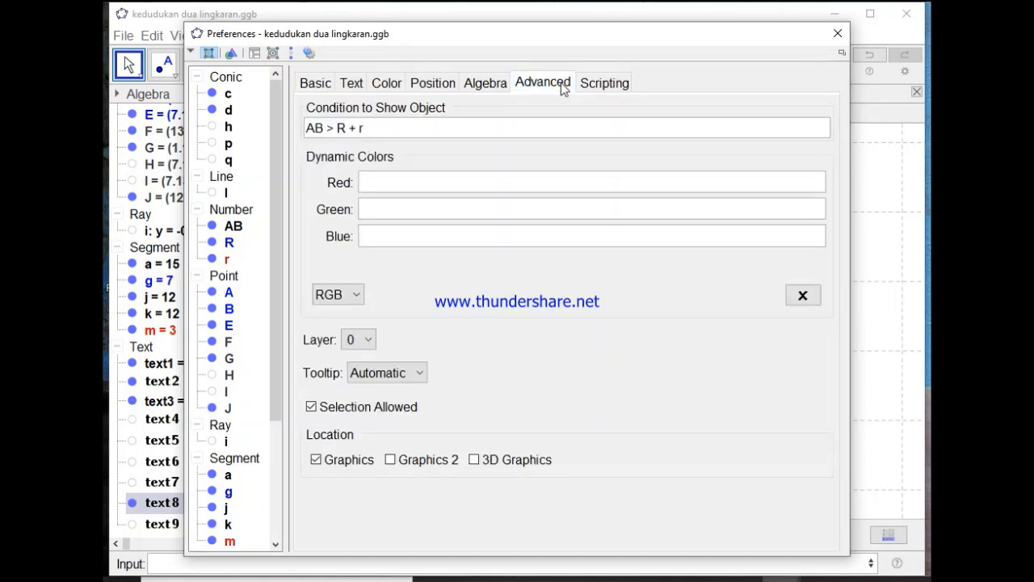
# - Highlight the whole condition to show object of text8, keep it as it is, and close the properties
pyautogui.click(388, 135)
pyautogui.moveTo(315, 127); pyautogui.dragTo(373, 124)
pyautogui.click(308, 126)
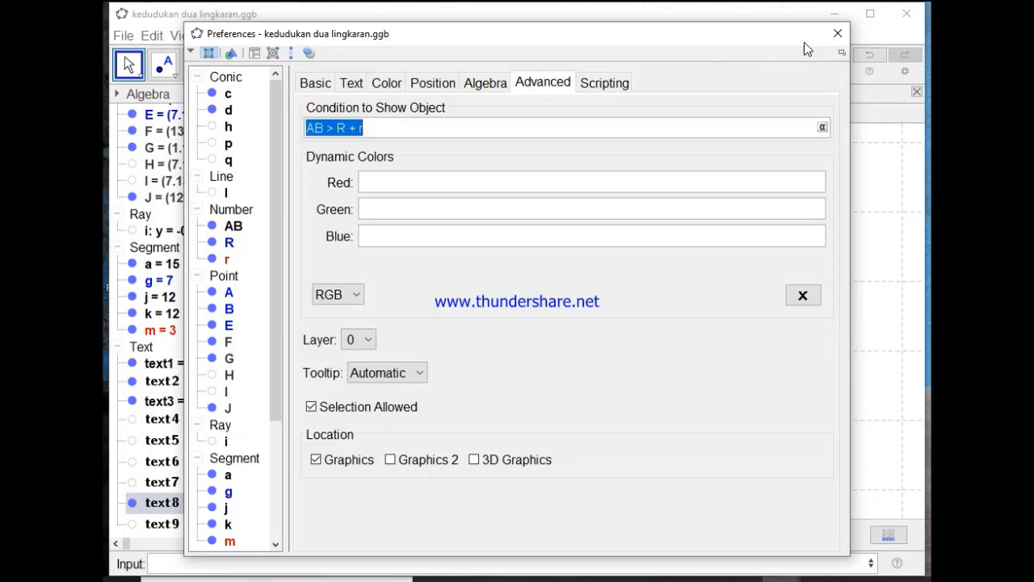
pyautogui.click(835, 36)
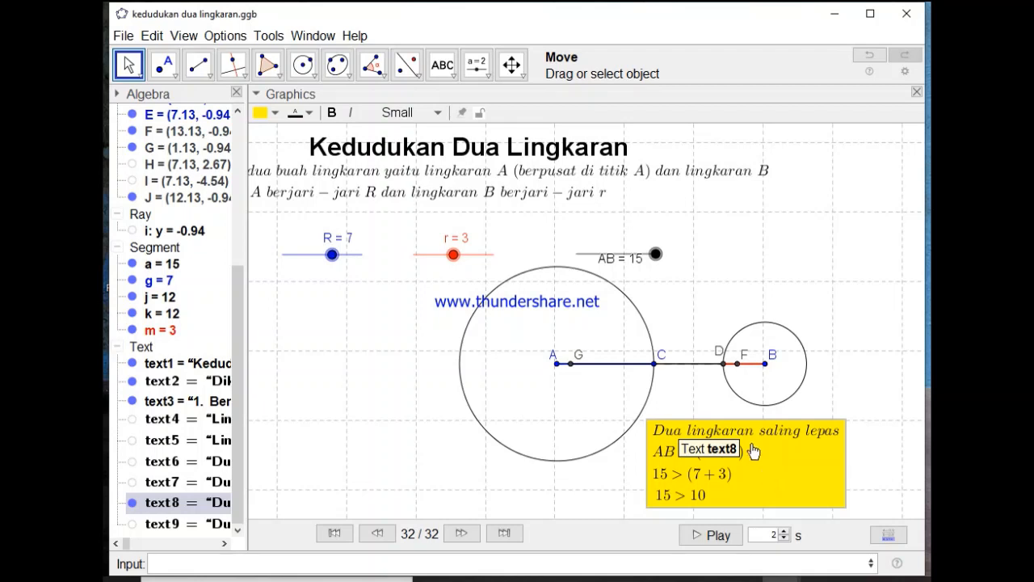
# - Lower the AB slider to 10 and go through the LaTeX lines and available objects of text4, keeping its text as it is
pyautogui.click(655, 255)
pyautogui.moveTo(658, 264); pyautogui.dragTo(630, 260)
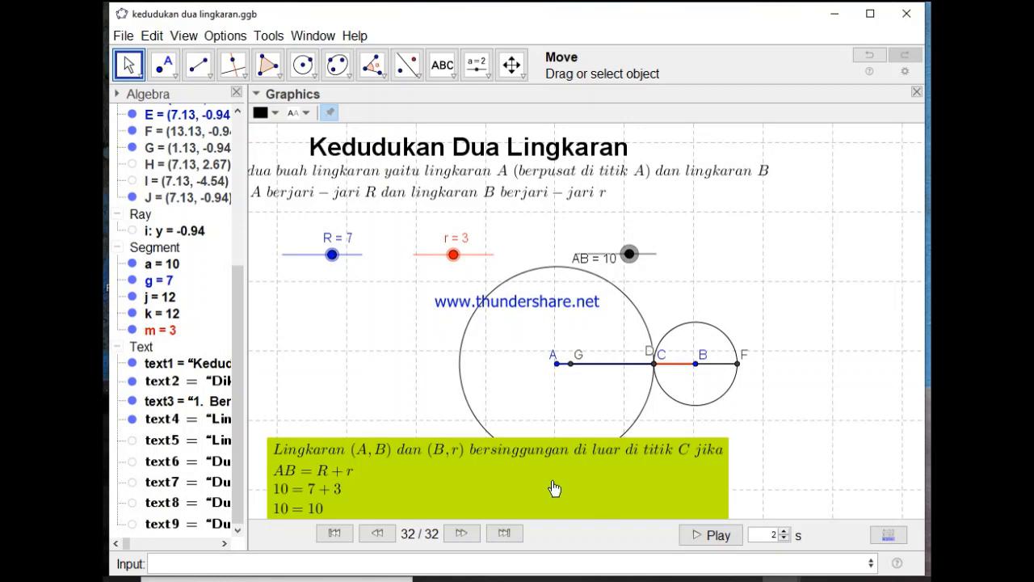
pyautogui.rightClick(522, 481)
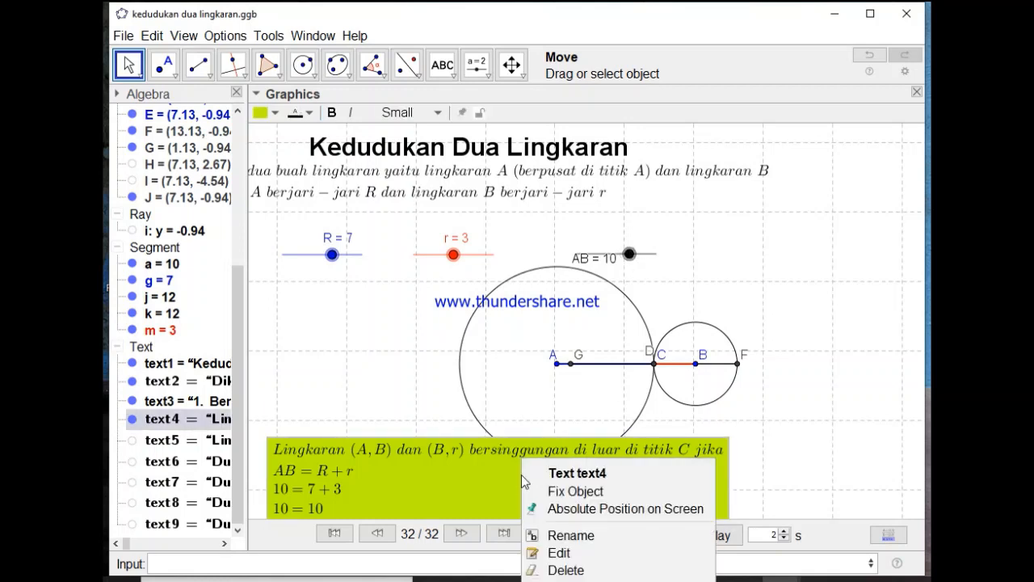
pyautogui.click(497, 470)
pyautogui.doubleClick(499, 468)
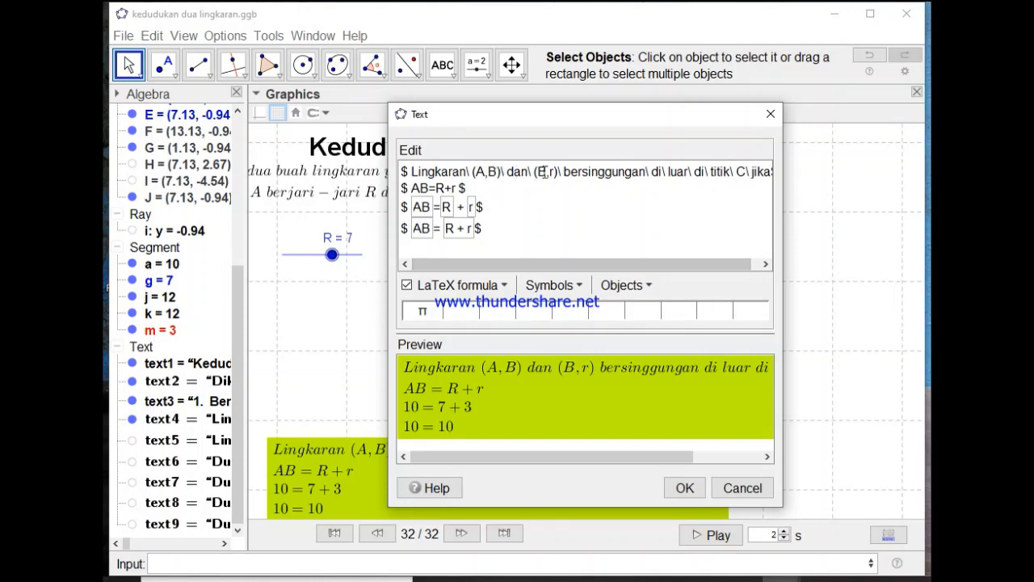
pyautogui.click(651, 172)
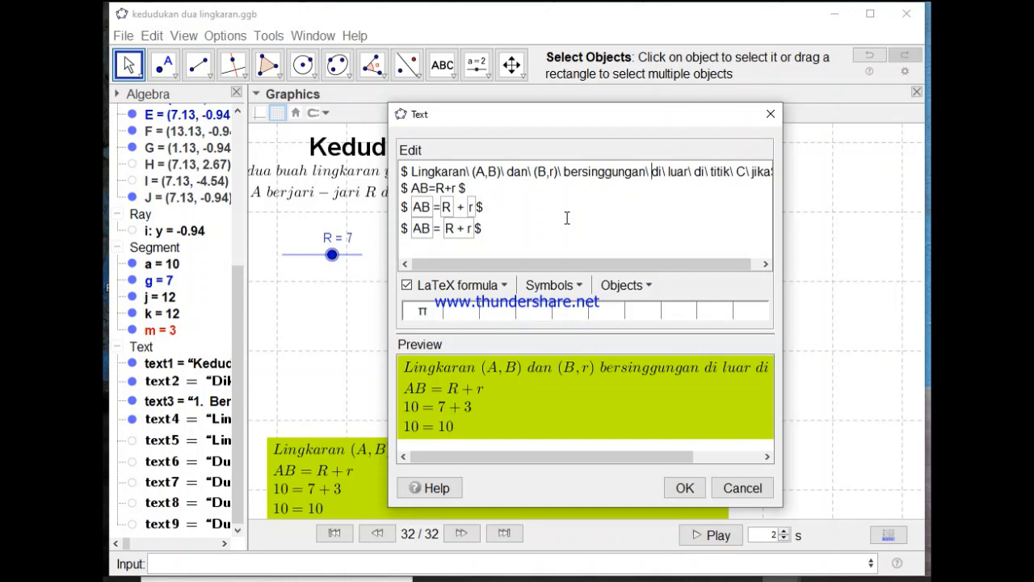
pyautogui.click(646, 292)
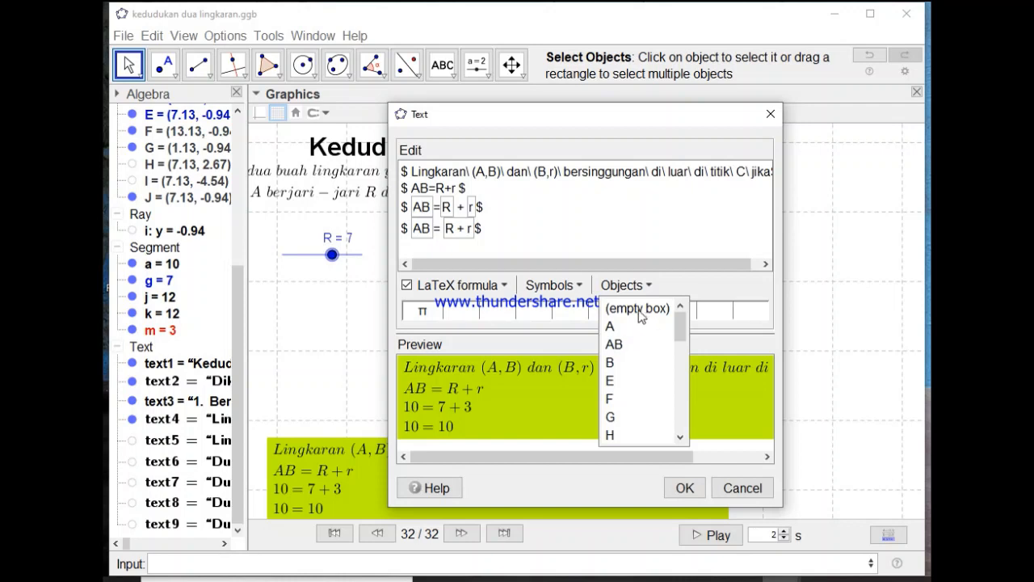
pyautogui.click(501, 231)
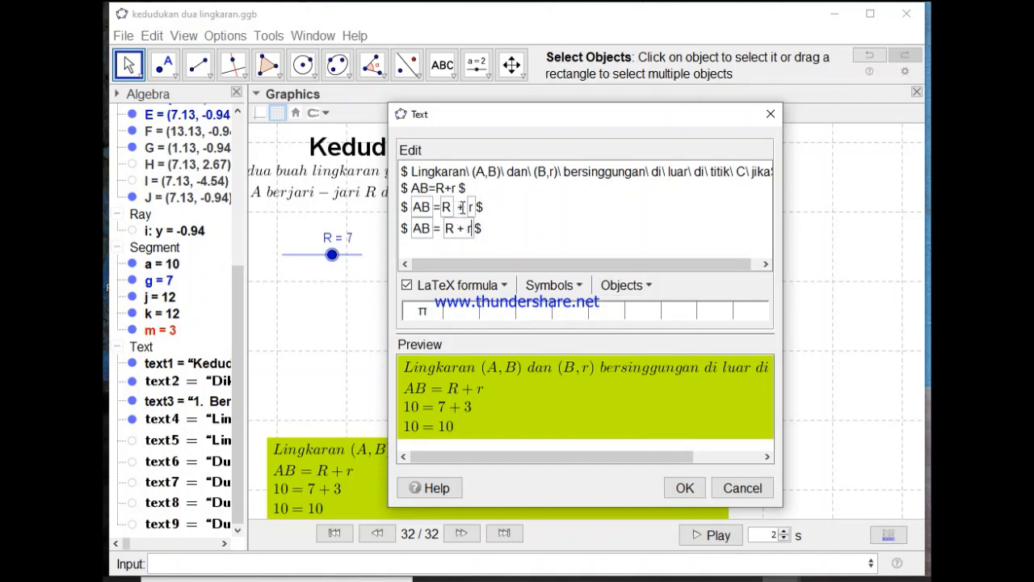
pyautogui.click(685, 488)
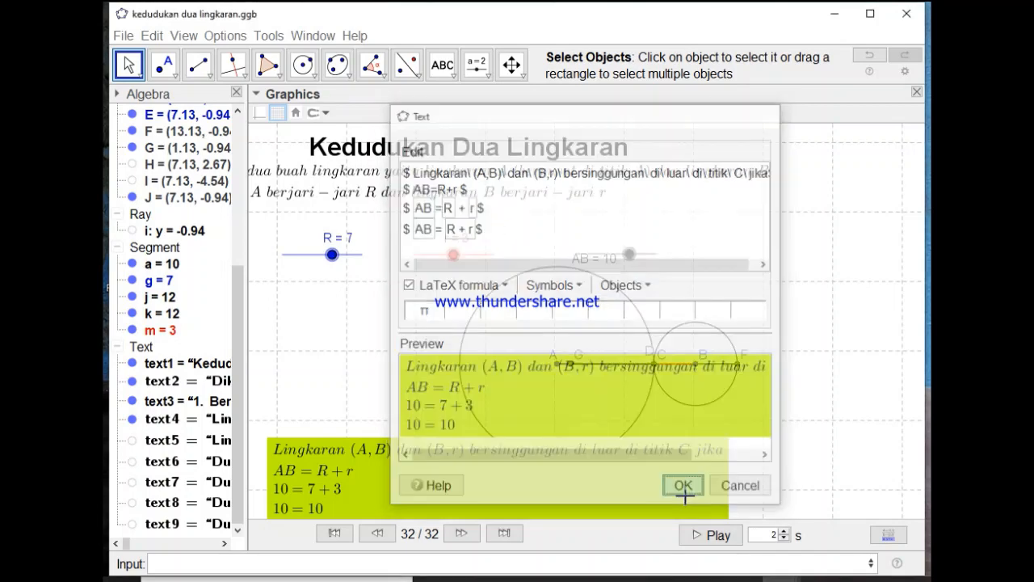
# - Inspect the condition to show object in the advanced properties of text4, and close the properties
pyautogui.rightClick(617, 495)
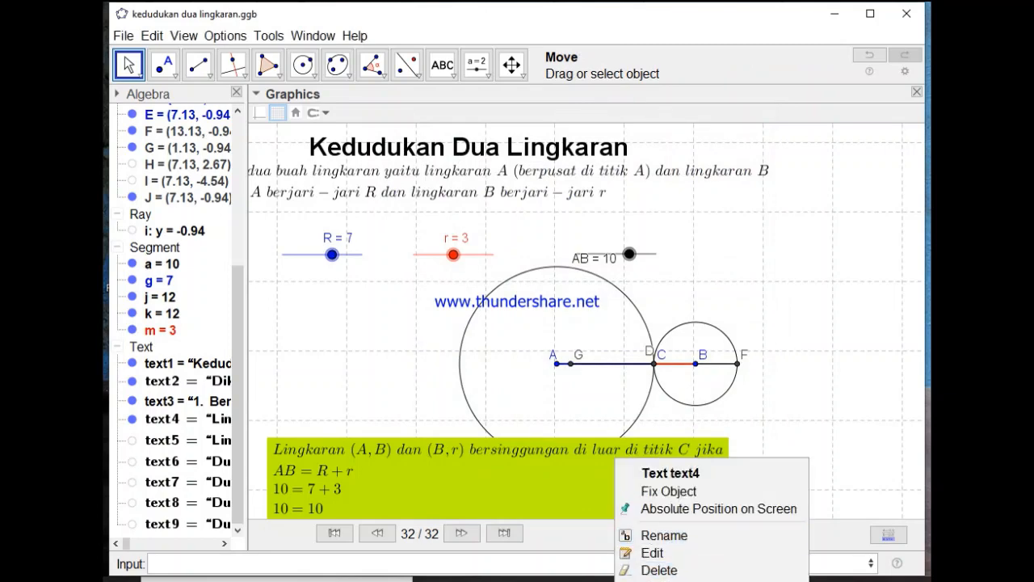
pyautogui.click(666, 581)
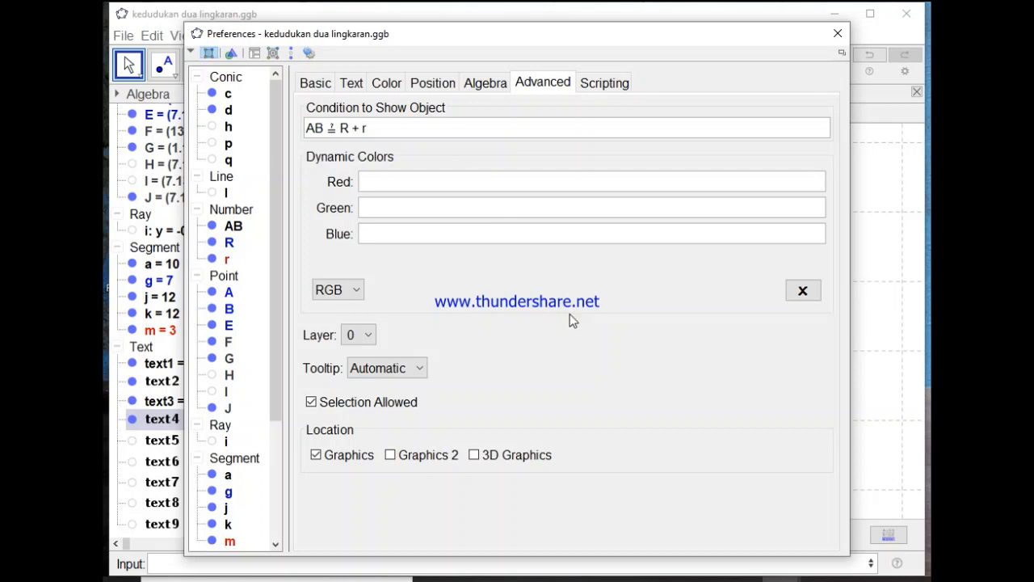
pyautogui.click(375, 129)
pyautogui.click(837, 40)
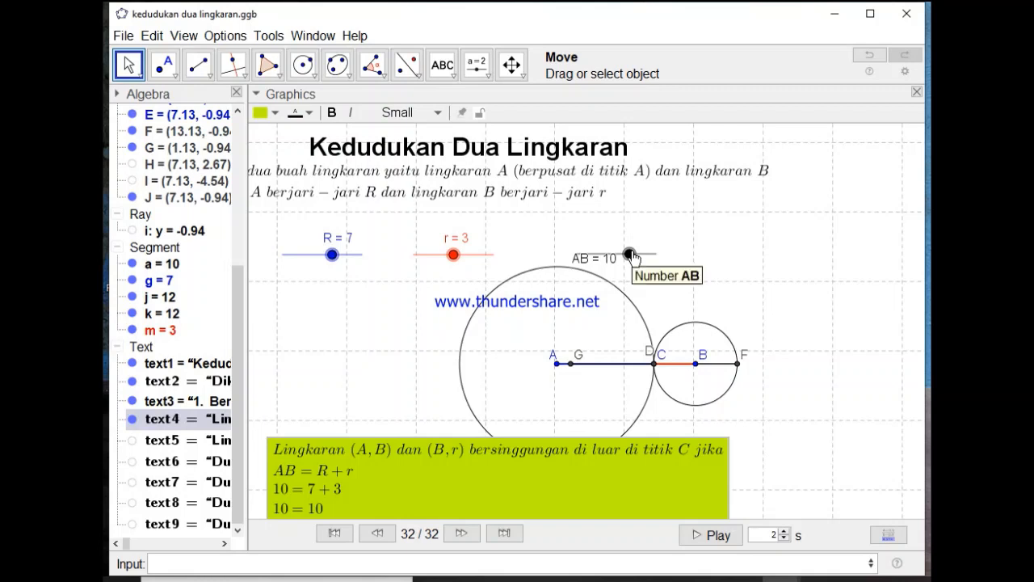
# - Set AB to 9 and r to 4 on their sliders, keeping R at 7, with text9 moved beside the large circle, below the R slider
pyautogui.moveTo(630, 255); pyautogui.dragTo(626, 257)
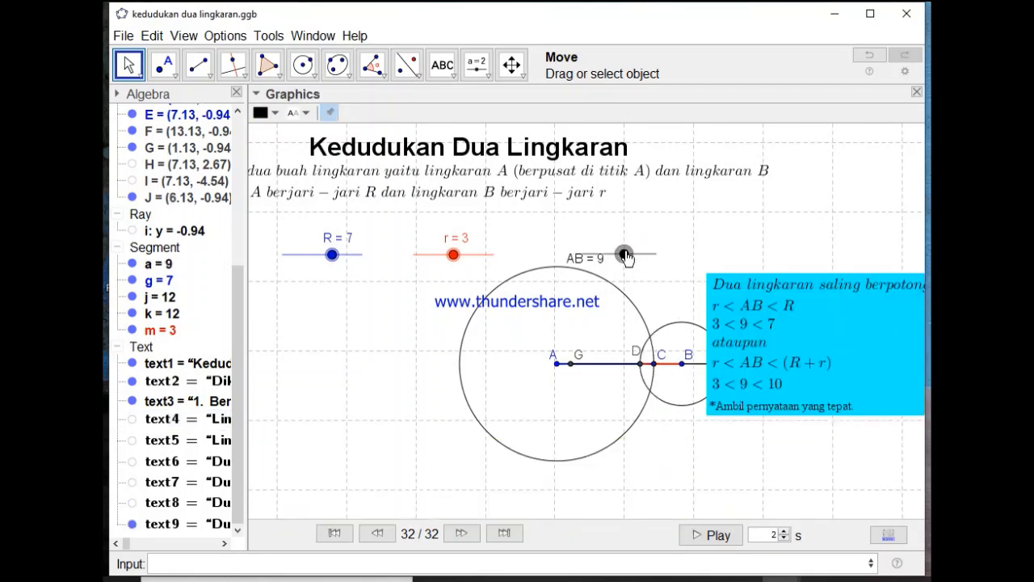
pyautogui.moveTo(808, 346); pyautogui.dragTo(372, 420)
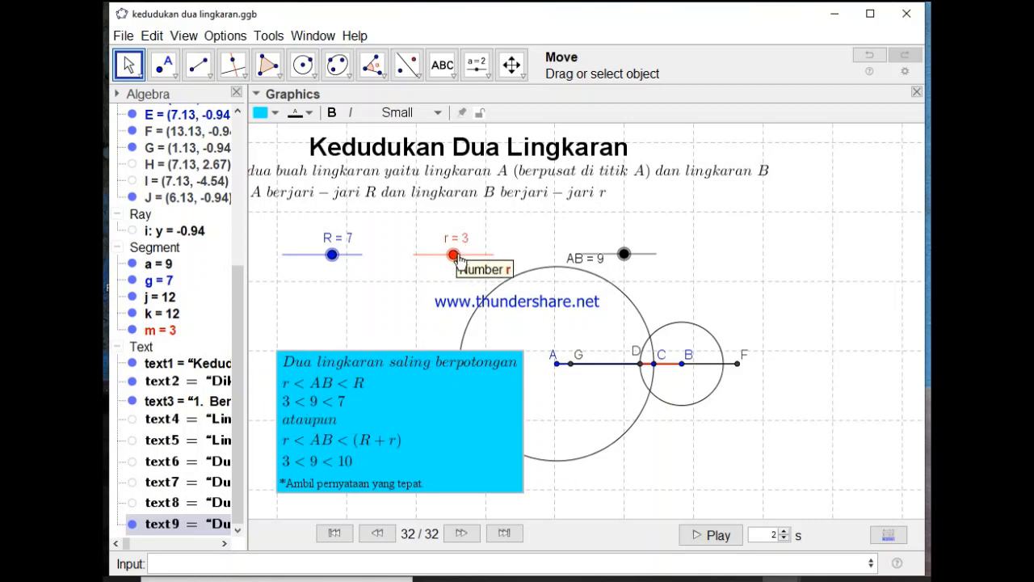
pyautogui.moveTo(456, 256); pyautogui.dragTo(473, 270)
pyautogui.moveTo(333, 261)
pyautogui.mouseDown()
pyautogui.moveTo(312, 264)
pyautogui.moveTo(334, 263)
pyautogui.mouseUp()
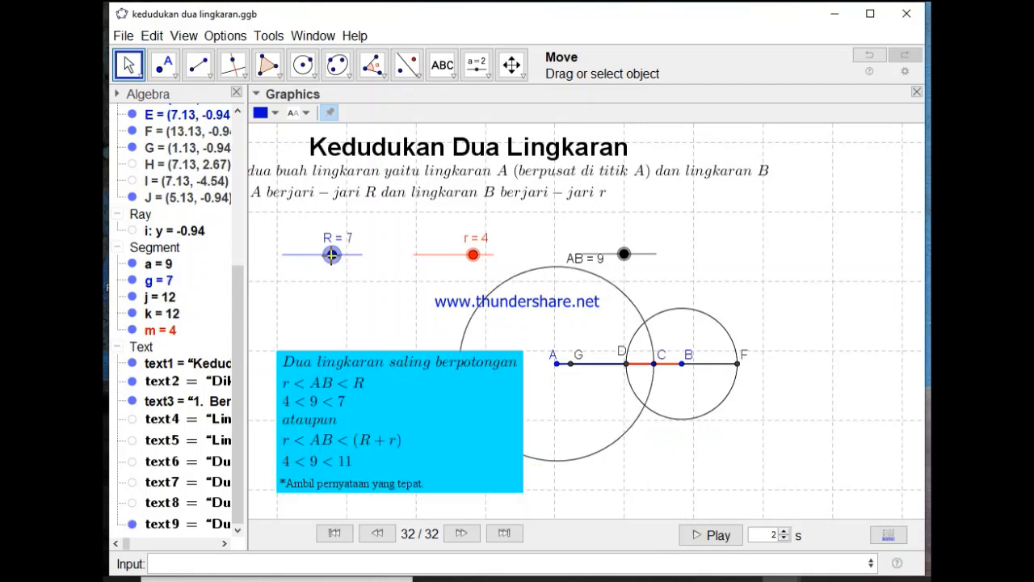
# - Open text9 for editing, go through its LaTeX lines down to the last one, and close it without changes
pyautogui.doubleClick(373, 445)
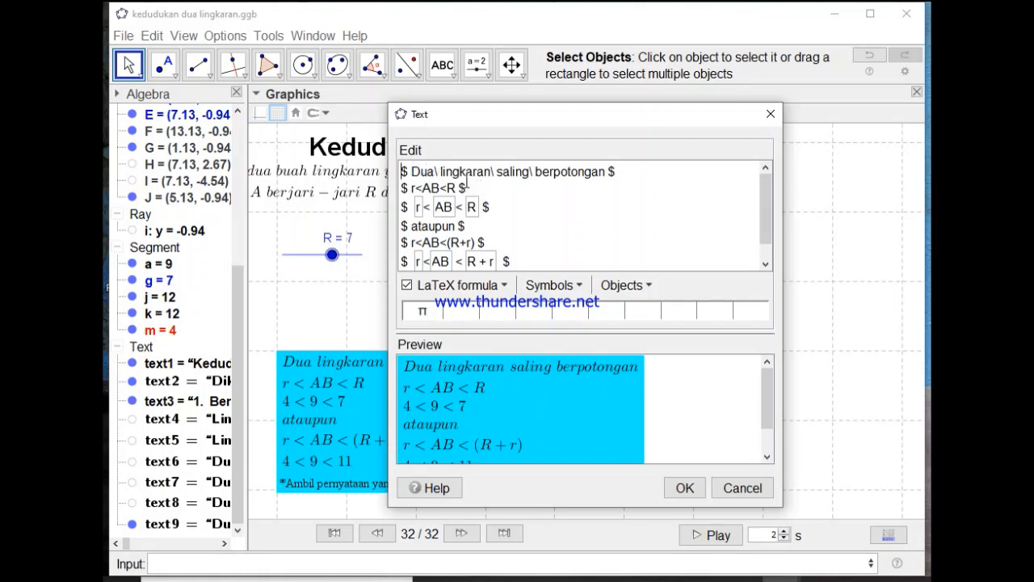
pyautogui.click(770, 207)
pyautogui.moveTo(770, 208); pyautogui.dragTo(770, 240)
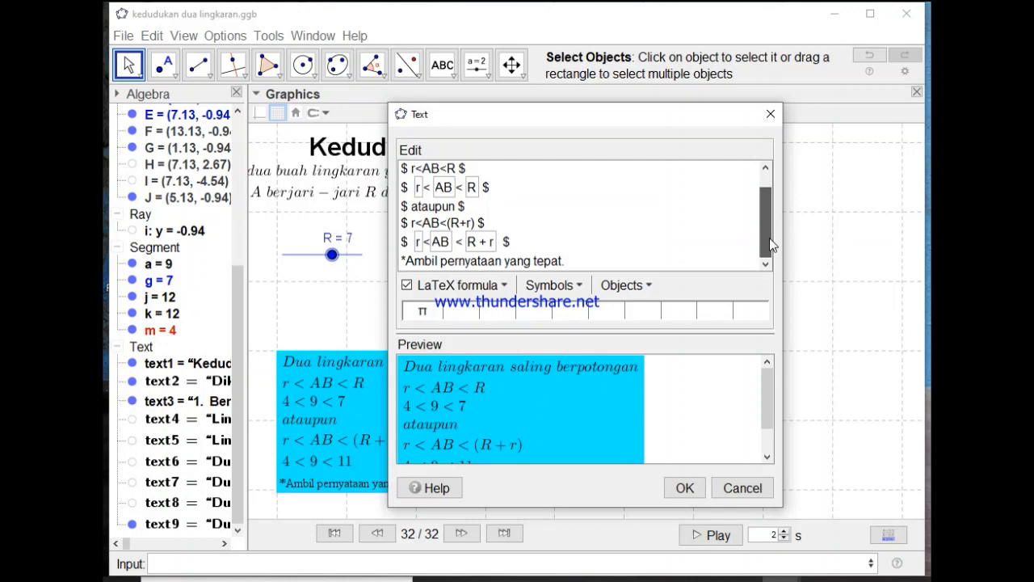
pyautogui.click(775, 114)
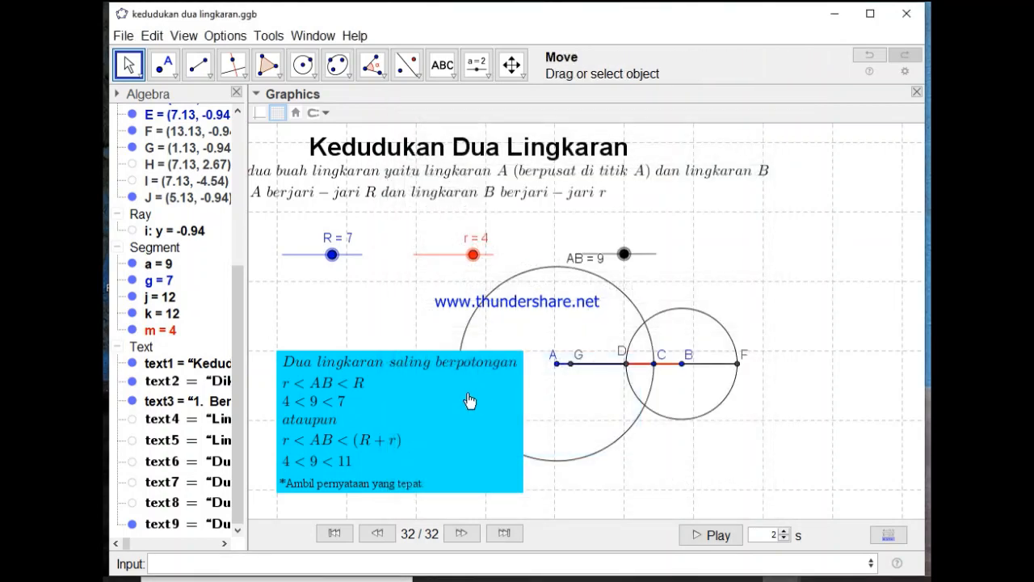
# - Inspect and highlight the full condition to show object of text9 in its advanced properties, and close them
pyautogui.click(415, 397)
pyautogui.rightClick(415, 401)
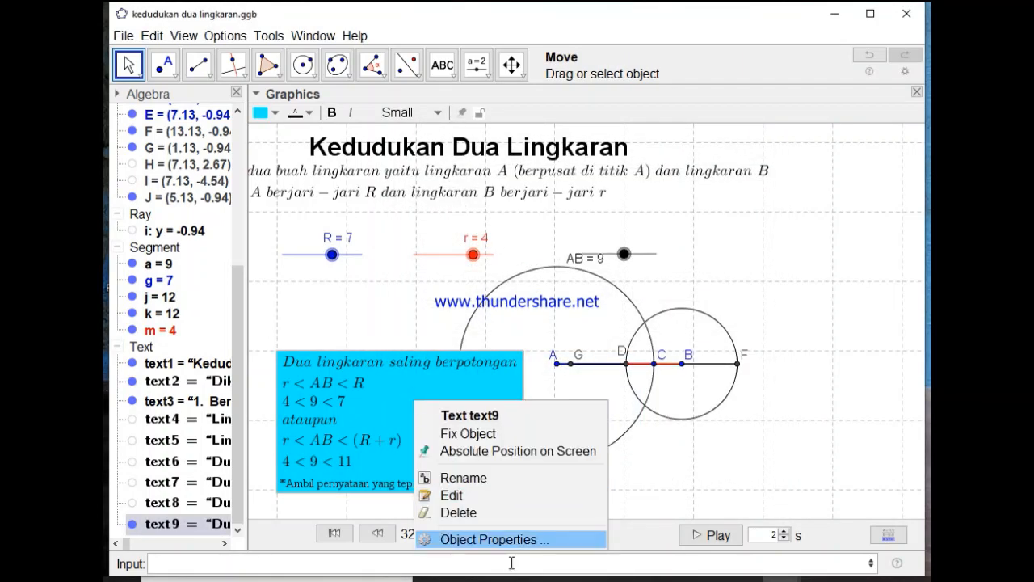
pyautogui.click(525, 540)
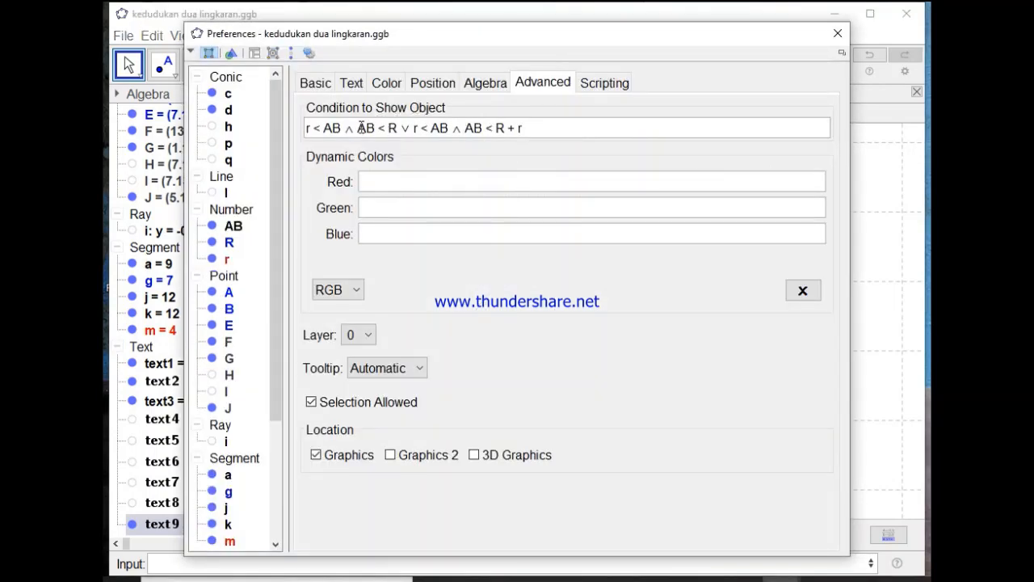
pyautogui.click(320, 131)
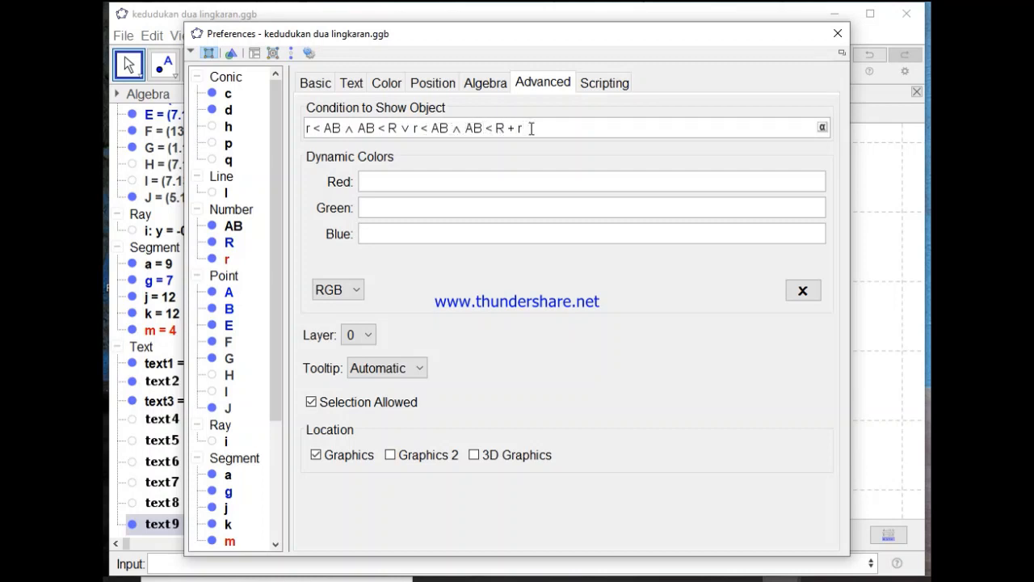
pyautogui.moveTo(535, 127); pyautogui.dragTo(285, 114)
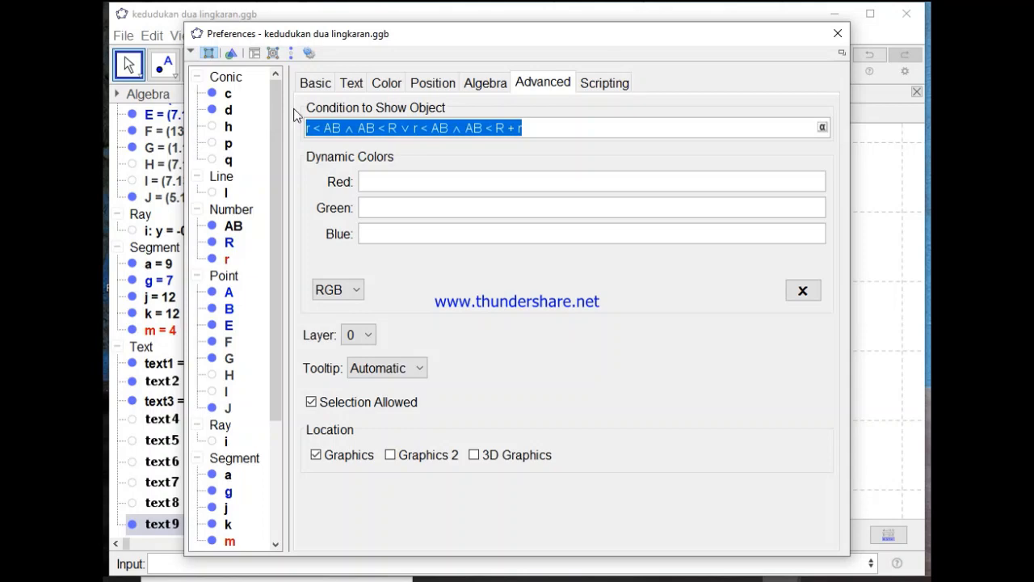
pyautogui.click(838, 36)
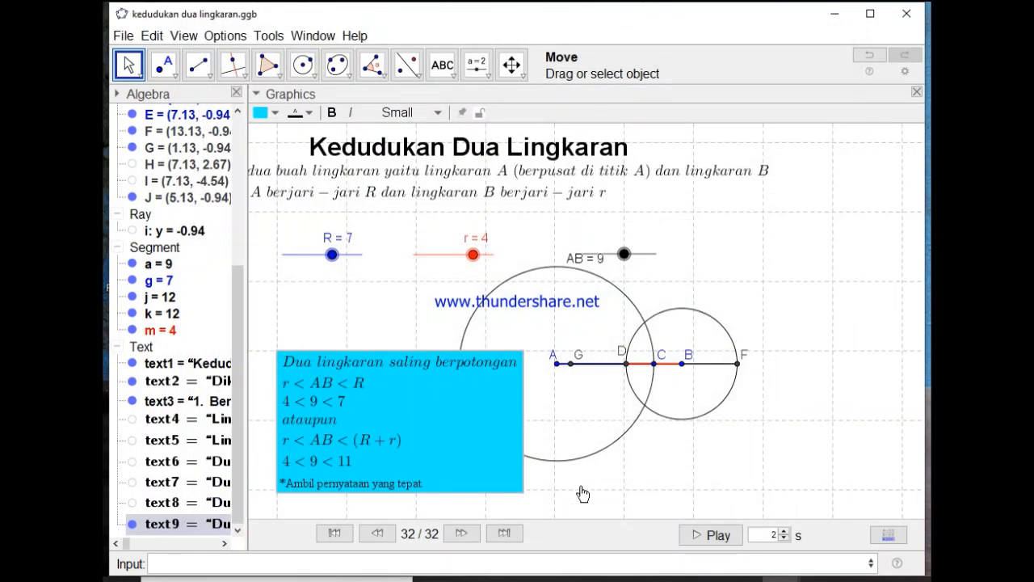
# - Lower the AB slider to 3 and inspect the condition to show object of text5 in its advanced properties
pyautogui.click(625, 256)
pyautogui.moveTo(625, 255); pyautogui.dragTo(598, 257)
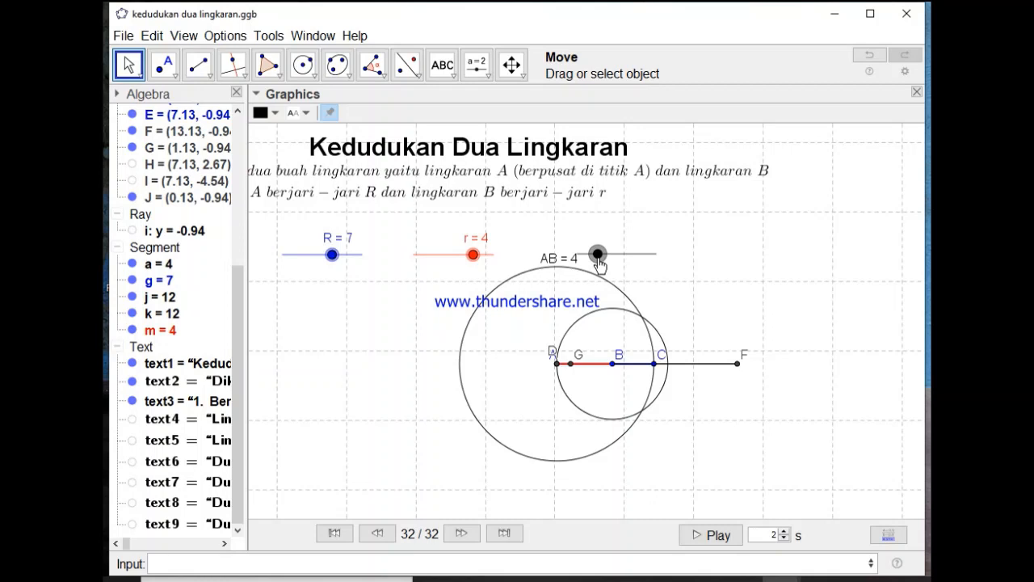
pyautogui.moveTo(598, 257); pyautogui.dragTo(592, 257)
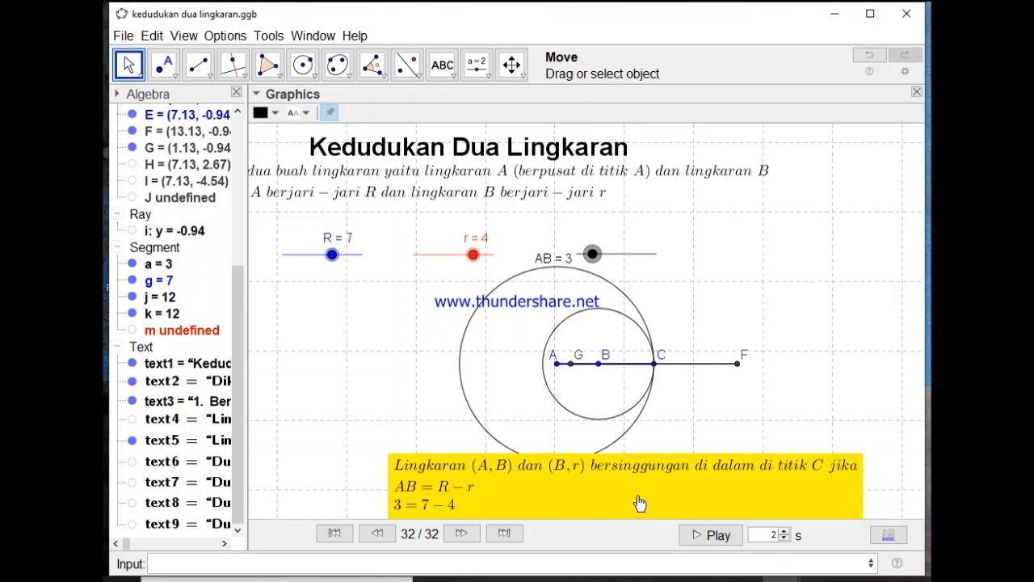
pyautogui.click(638, 502)
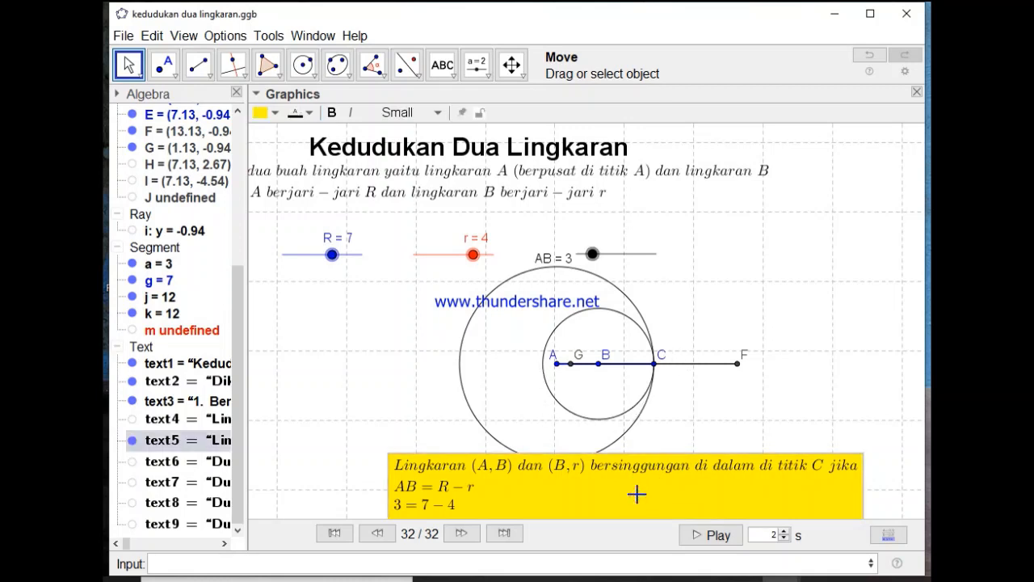
pyautogui.rightClick(622, 495)
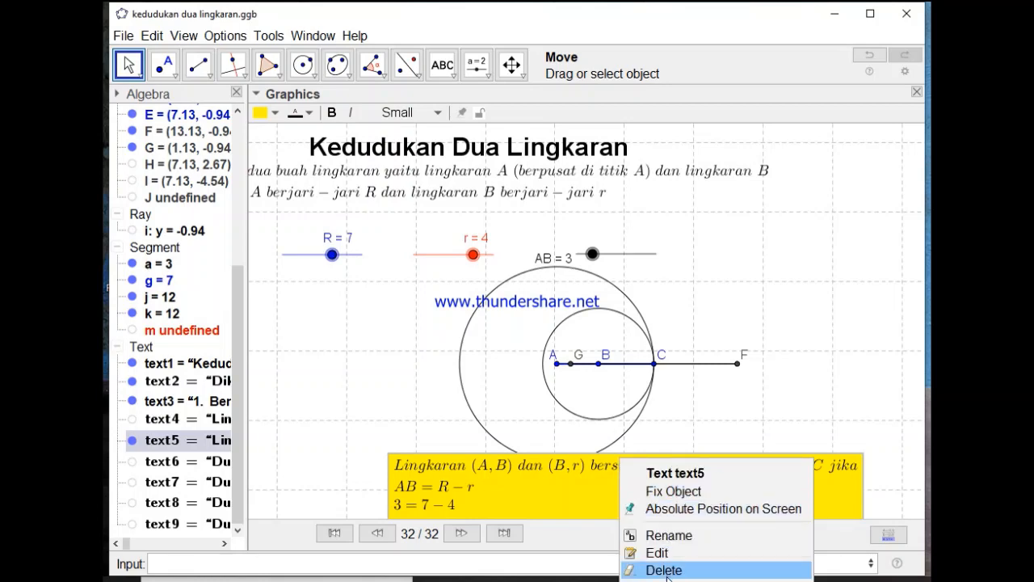
pyautogui.press('Escape')
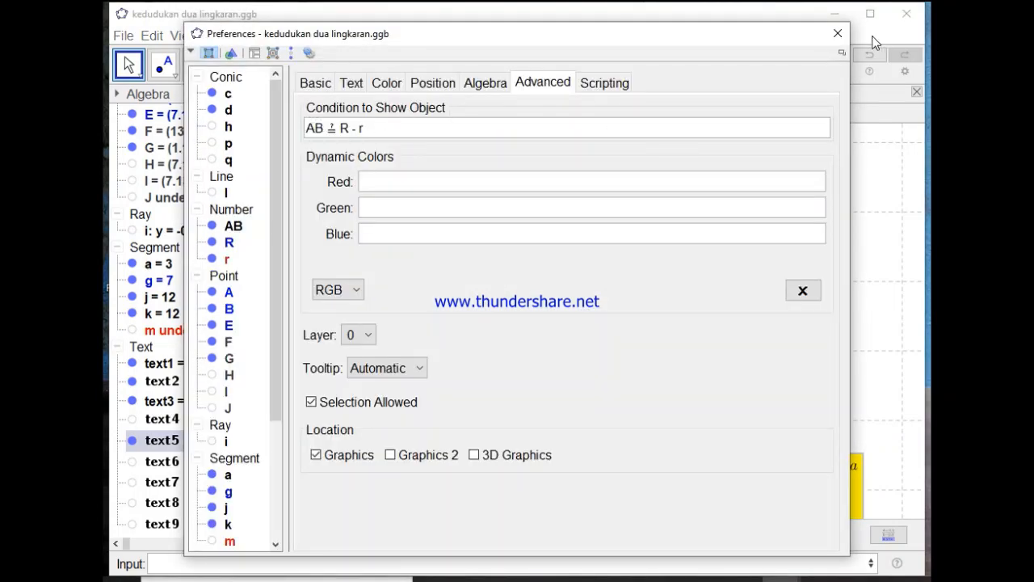
pyautogui.click(838, 33)
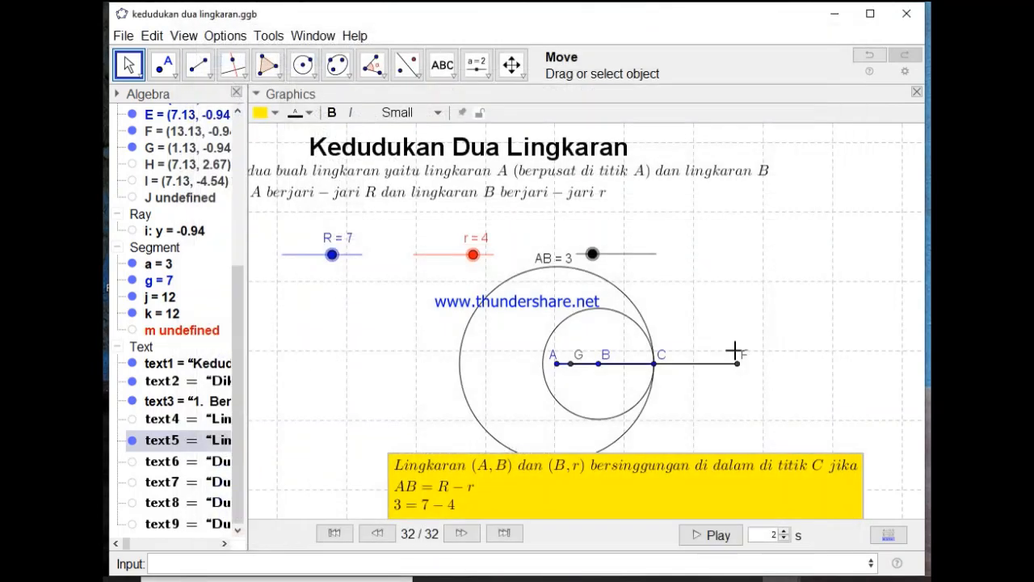
# - Open text5 for editing, review its LaTeX lines and preview, and close it without changes
pyautogui.click(631, 482)
pyautogui.doubleClick(627, 483)
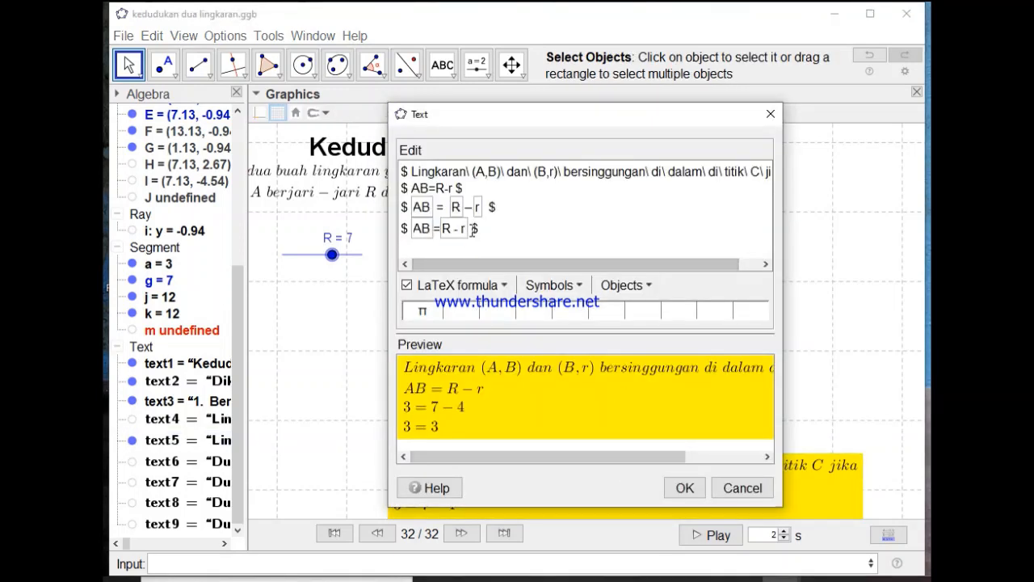
pyautogui.click(772, 114)
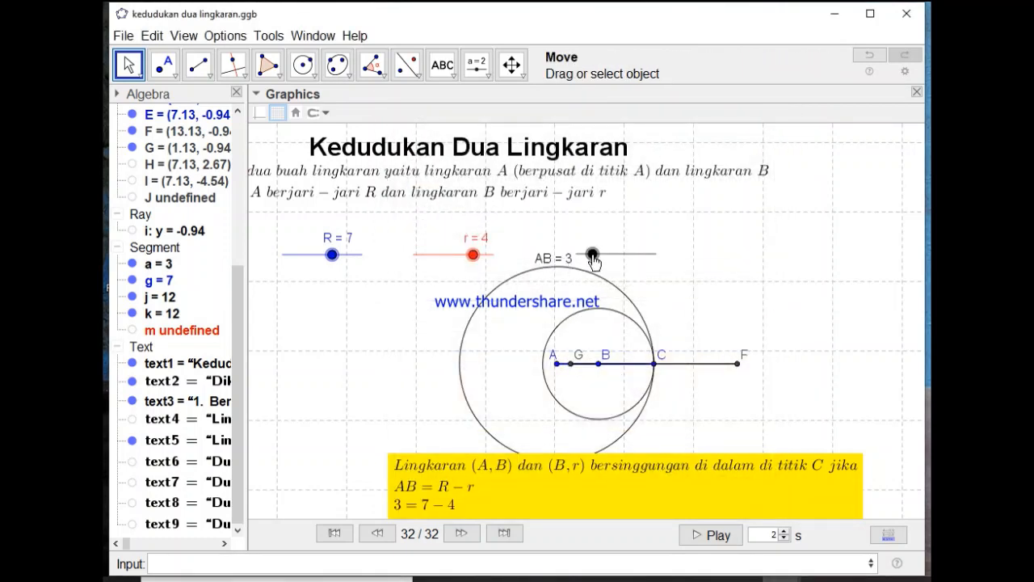
# - Lower the AB slider to 1 and inspect the condition to show object of text6 in its advanced properties
pyautogui.moveTo(593, 255); pyautogui.dragTo(582, 254)
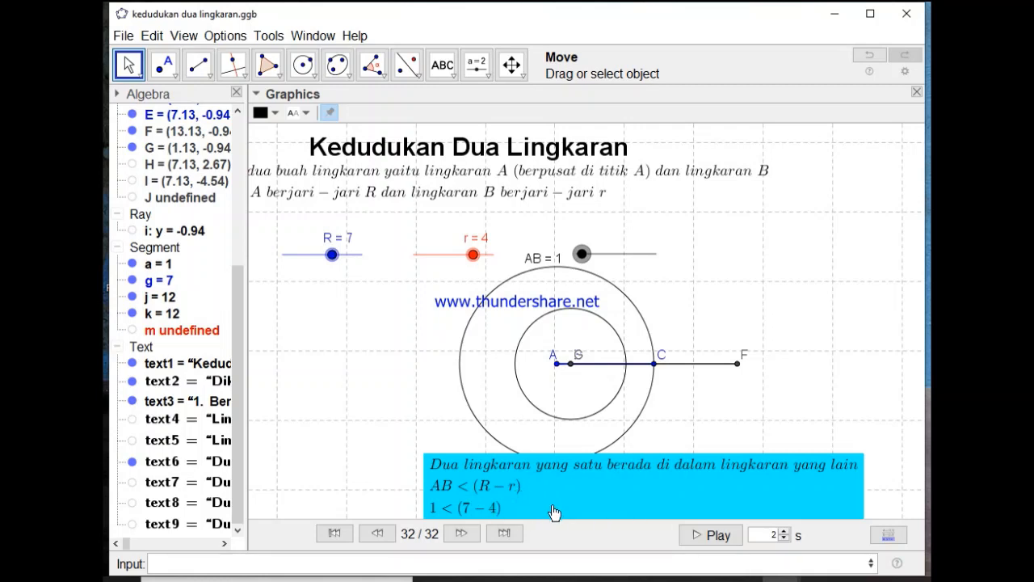
pyautogui.rightClick(596, 492)
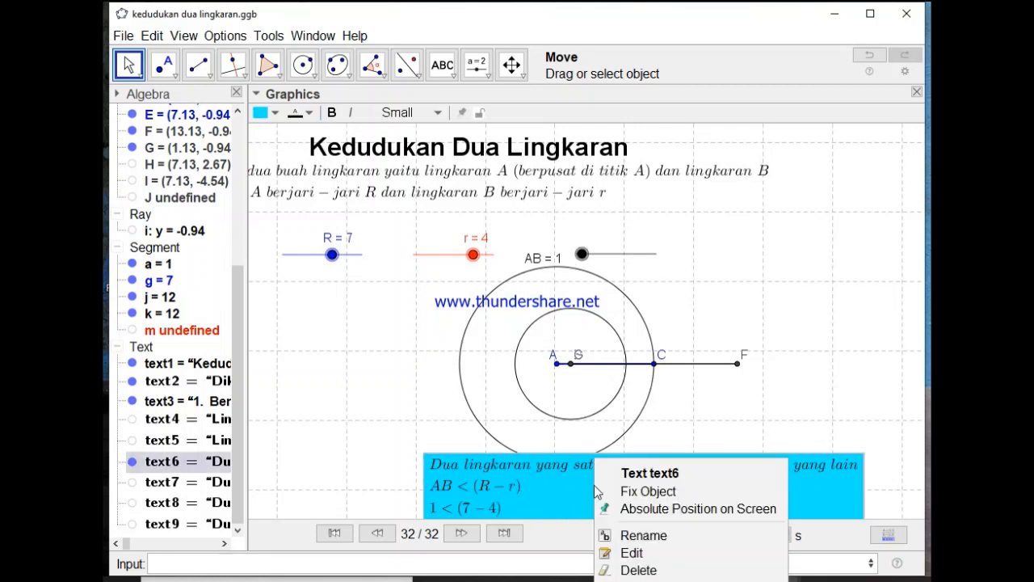
pyautogui.press('Escape')
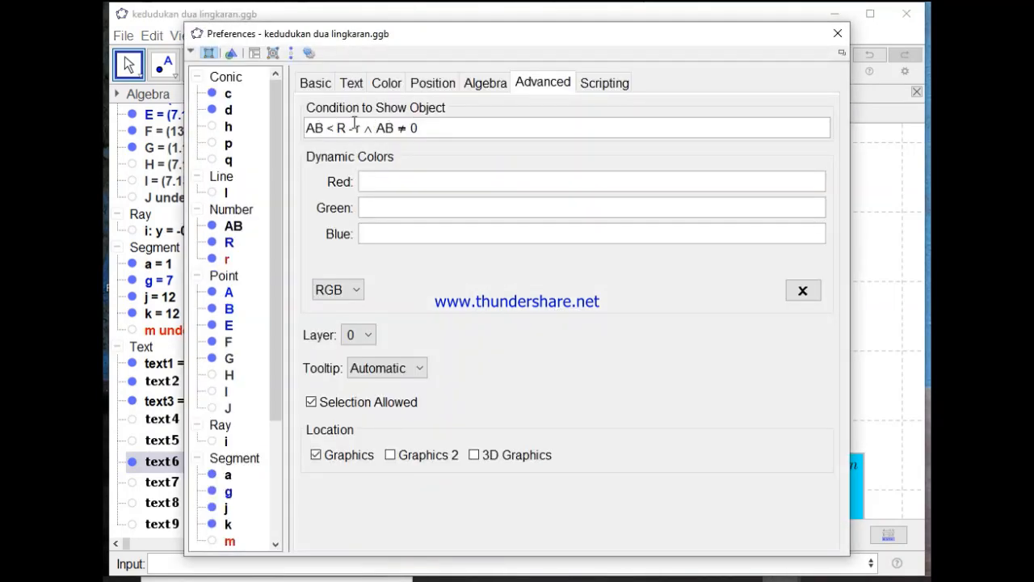
pyautogui.click(400, 129)
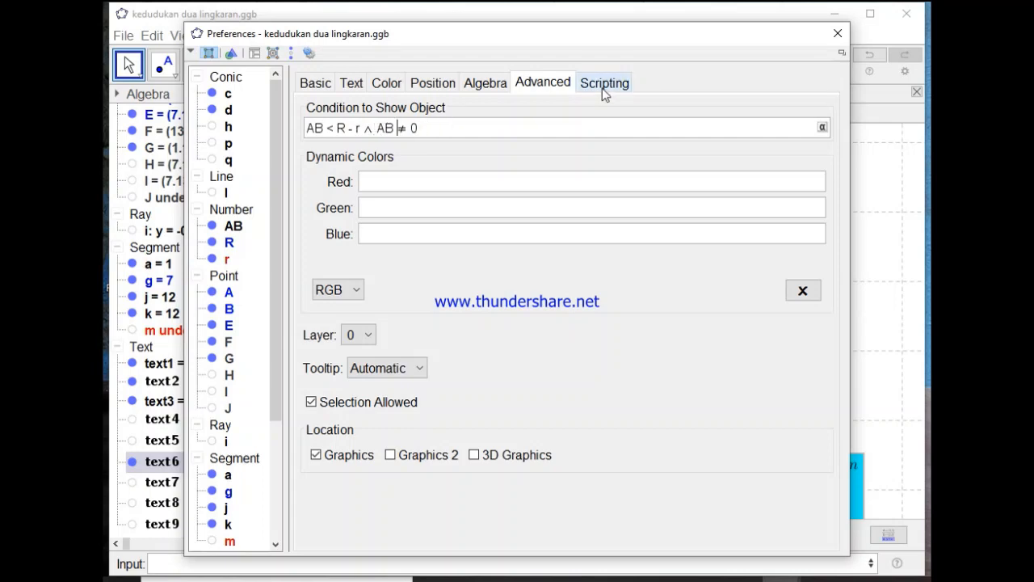
# - Close text6's properties, lower the AB slider to 0, and move the orange text7 box fully into view beside the circles
pyautogui.click(838, 34)
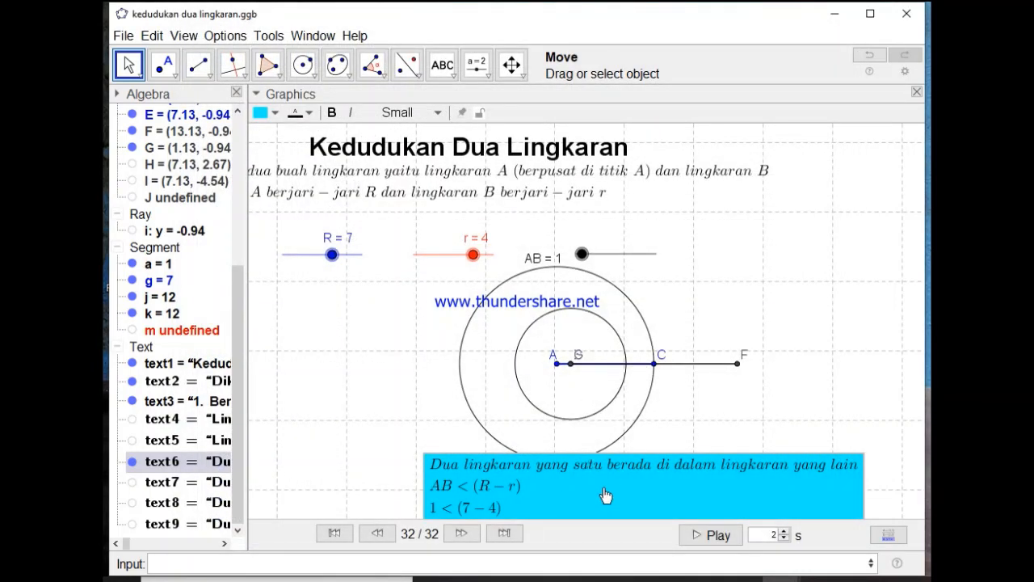
pyautogui.click(581, 255)
pyautogui.moveTo(581, 255); pyautogui.dragTo(576, 255)
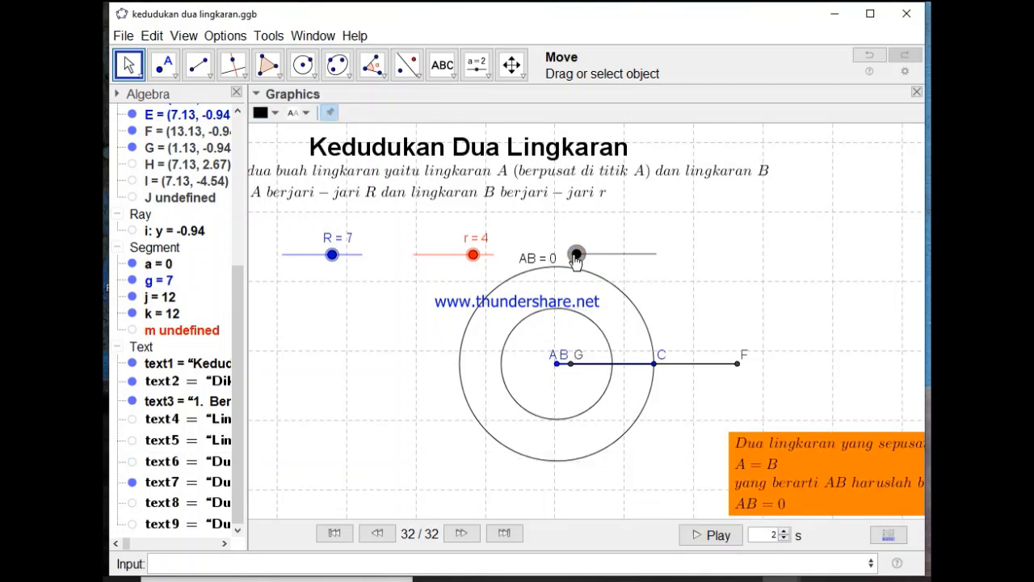
pyautogui.moveTo(732, 456); pyautogui.dragTo(686, 445)
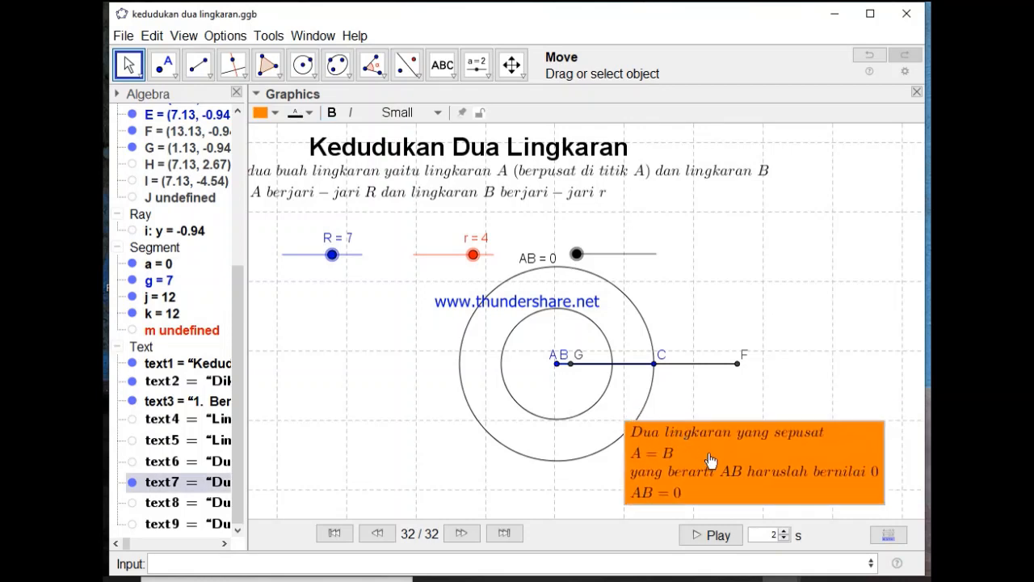
# - Inspect the condition to show object of text7 in its advanced properties, and close them
pyautogui.rightClick(710, 455)
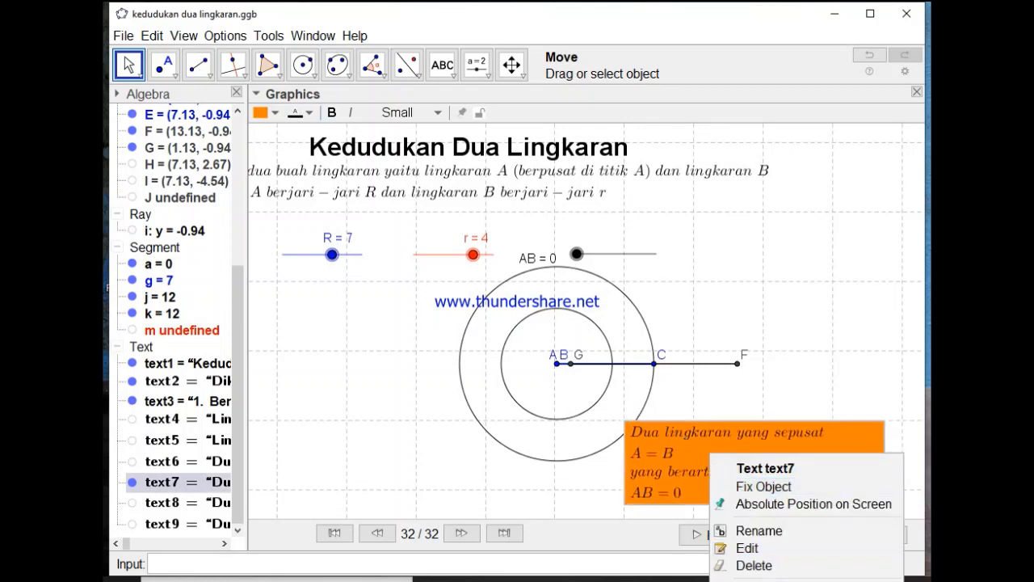
pyautogui.click(766, 581)
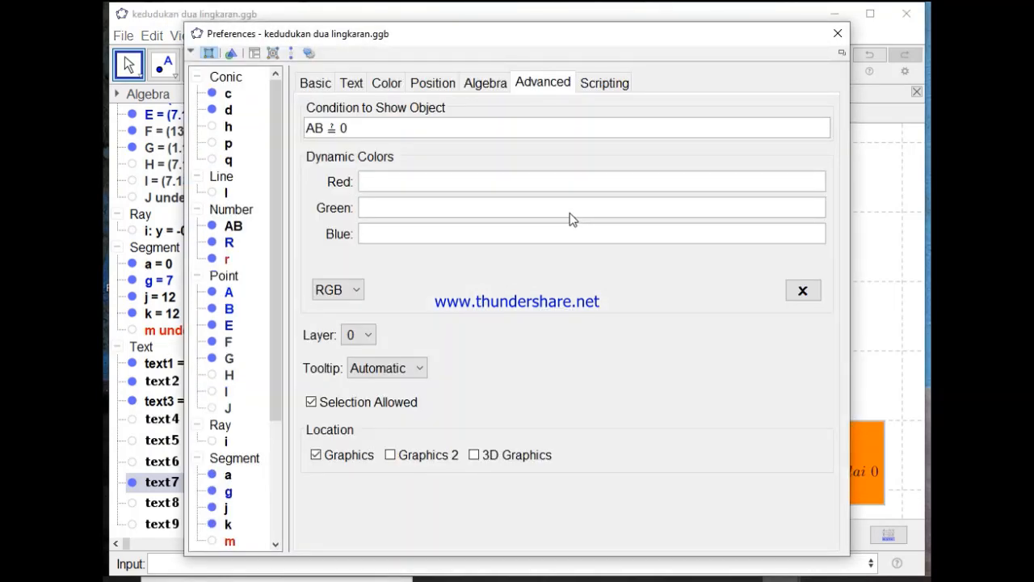
pyautogui.click(369, 129)
pyautogui.click(836, 35)
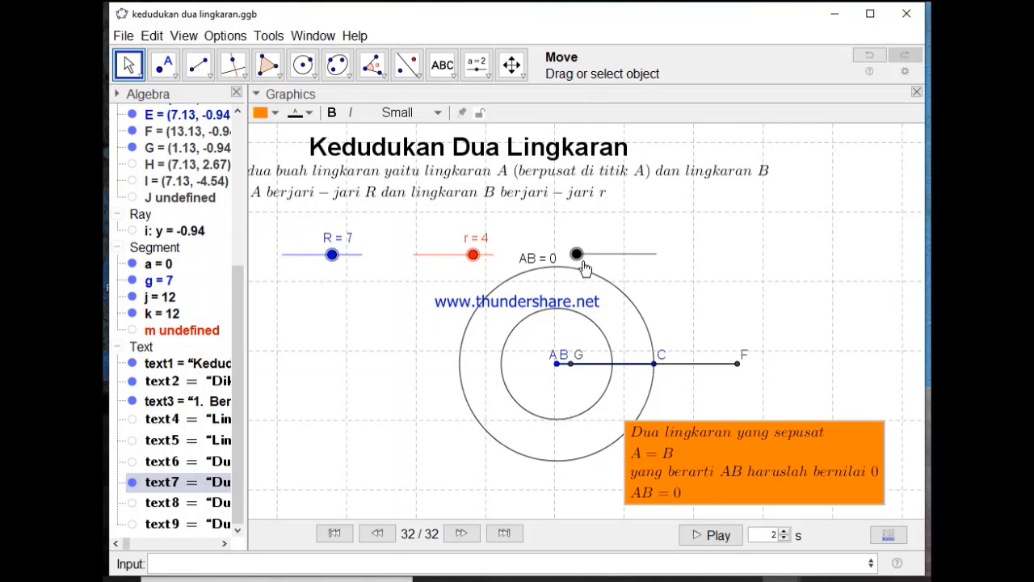
# - Switch the AB slider to 1 and back to 0, and review text7's LaTeX lines in its editor without changes
pyautogui.moveTo(576, 255)
pyautogui.mouseDown()
pyautogui.moveTo(663, 273)
pyautogui.moveTo(586, 267)
pyautogui.mouseUp()
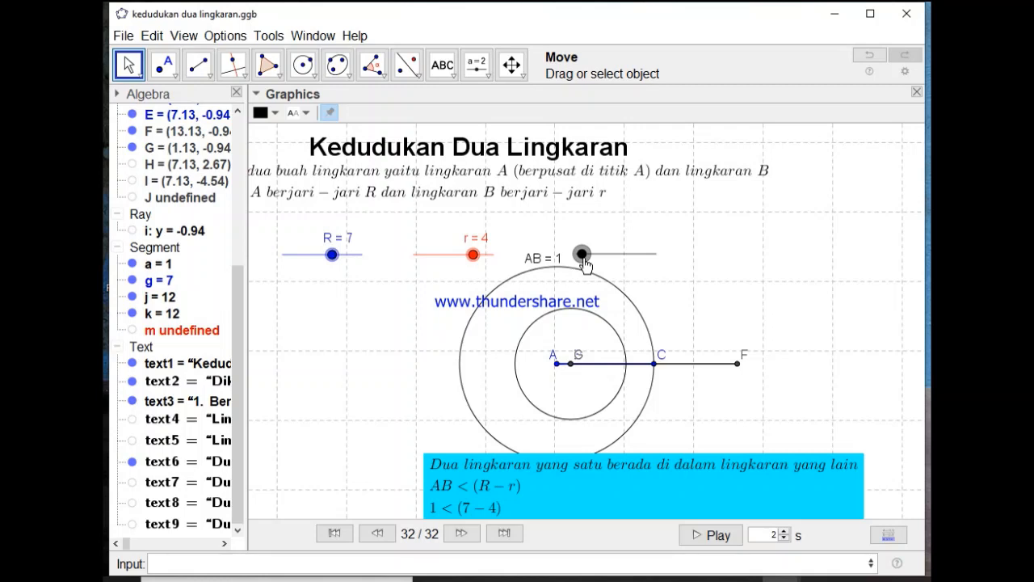
pyautogui.moveTo(585, 267); pyautogui.dragTo(581, 266)
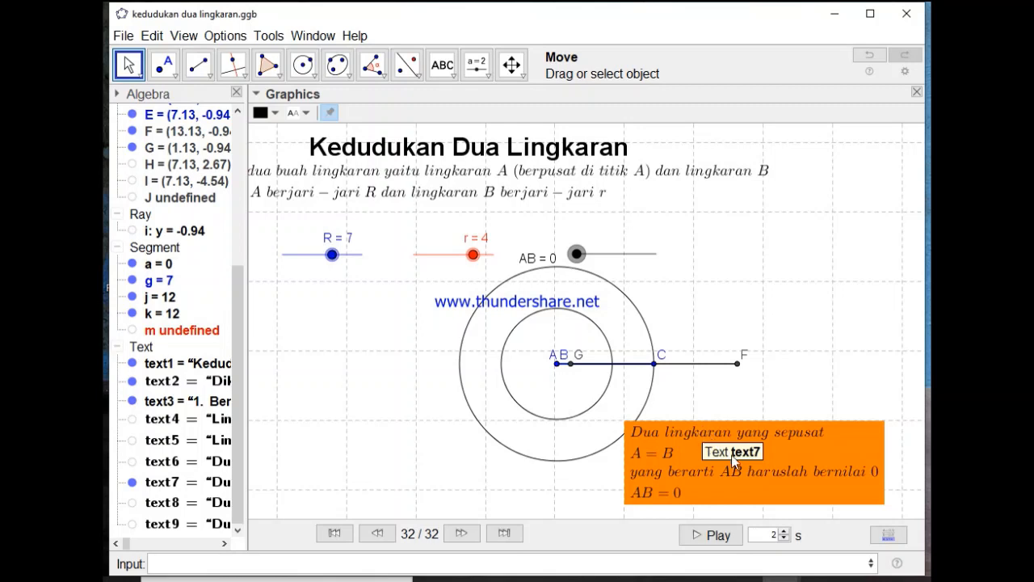
pyautogui.doubleClick(768, 471)
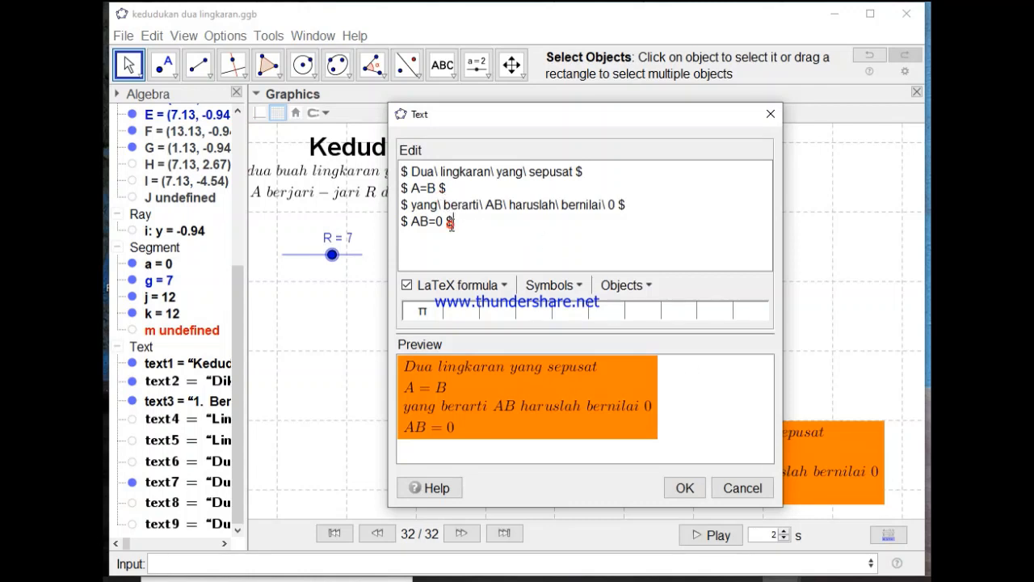
pyautogui.click(772, 117)
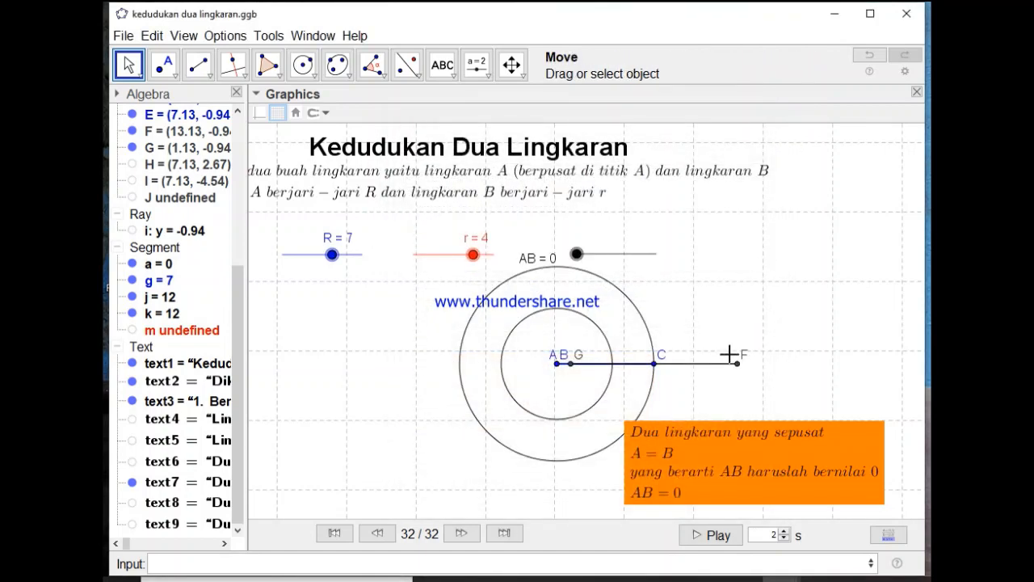
# - Raise the AB slider to 11 and review text4's LaTeX lines and its linked AB, R and r values in the text editor
pyautogui.click(576, 256)
pyautogui.moveTo(577, 257); pyautogui.dragTo(635, 255)
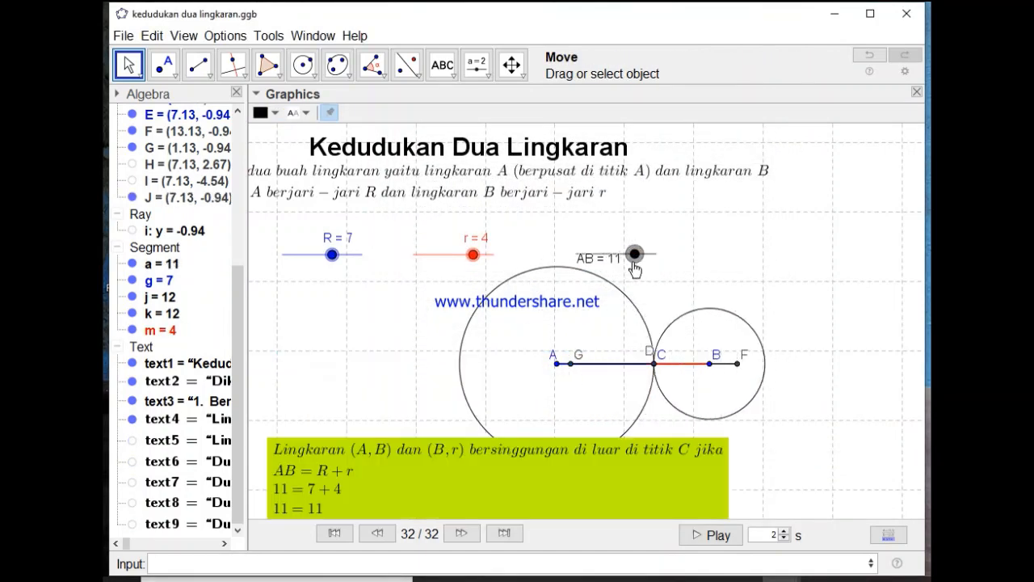
pyautogui.doubleClick(588, 500)
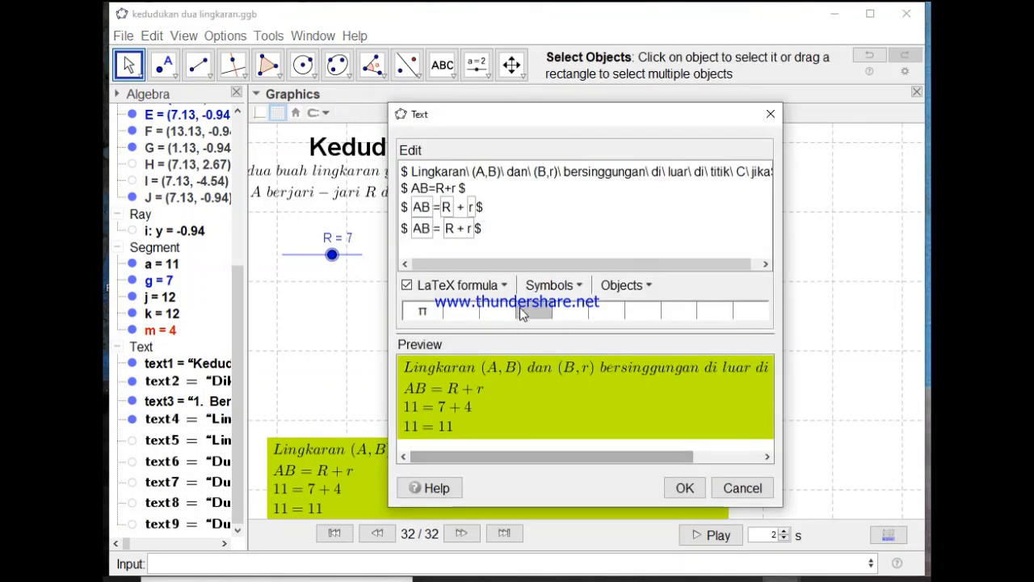
pyautogui.doubleClick(447, 208)
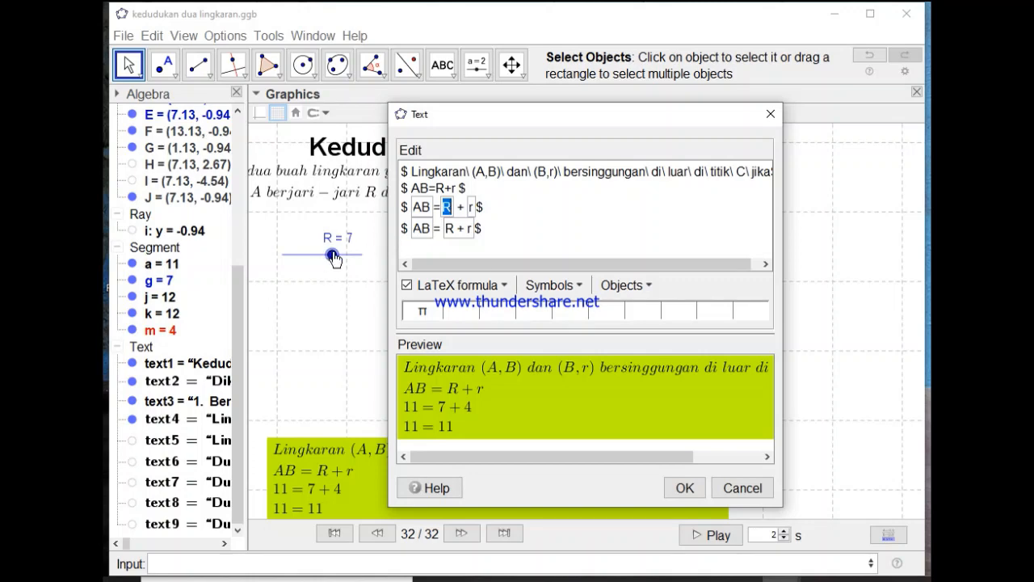
pyautogui.click(473, 208)
pyautogui.moveTo(541, 114); pyautogui.dragTo(732, 159)
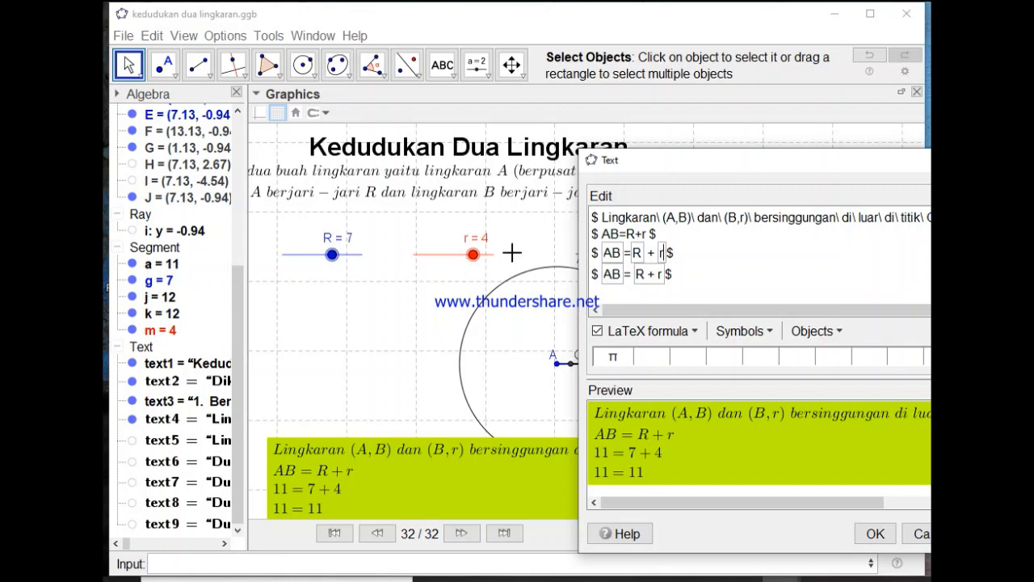
pyautogui.moveTo(839, 164); pyautogui.dragTo(733, 105)
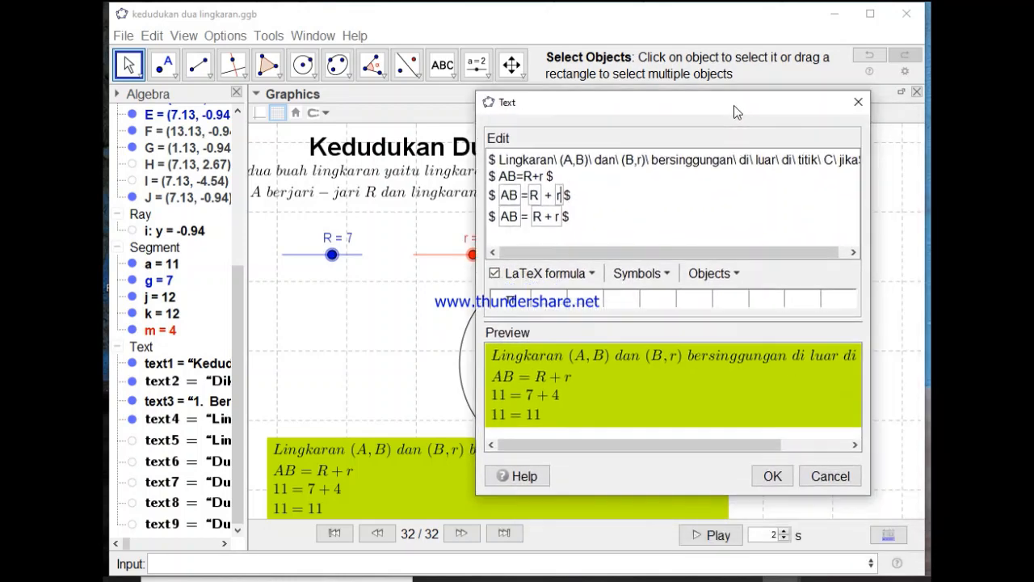
pyautogui.click(774, 476)
# - Move text4 up over the sliders and inspect and highlight its condition to show object in the advanced properties
pyautogui.rightClick(671, 484)
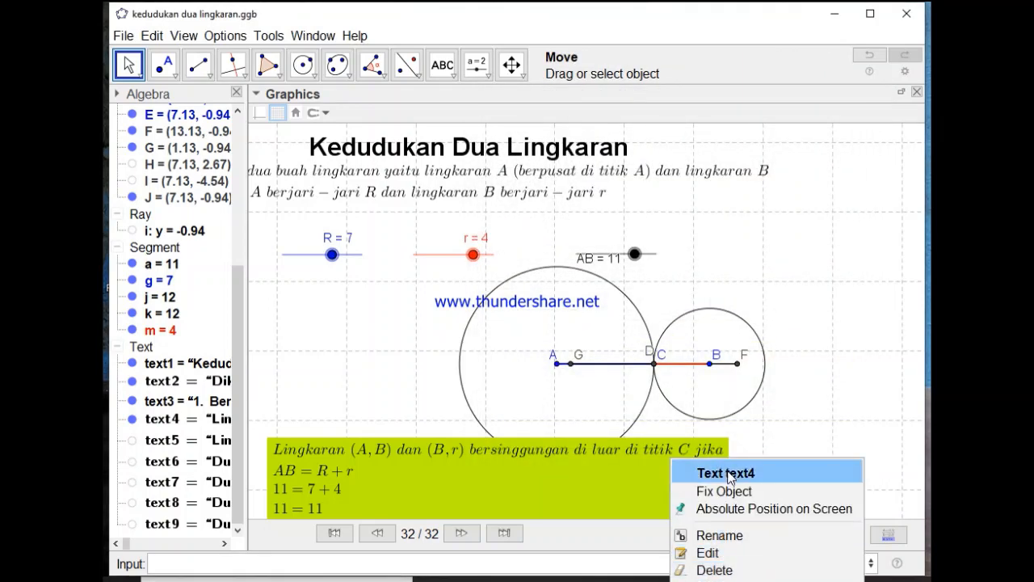
pyautogui.click(627, 449)
pyautogui.rightClick(626, 447)
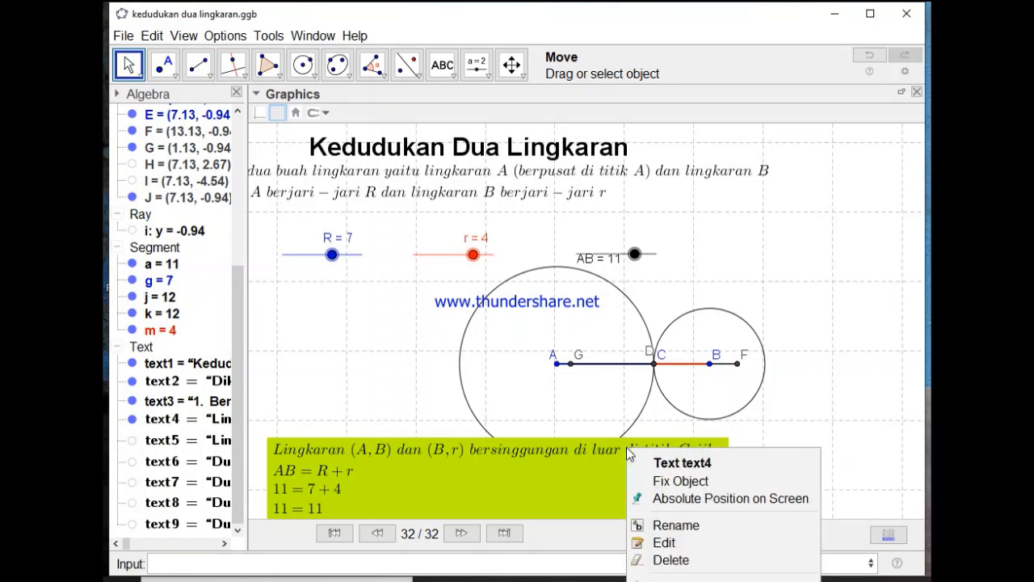
pyautogui.click(583, 458)
pyautogui.moveTo(583, 458); pyautogui.dragTo(604, 215)
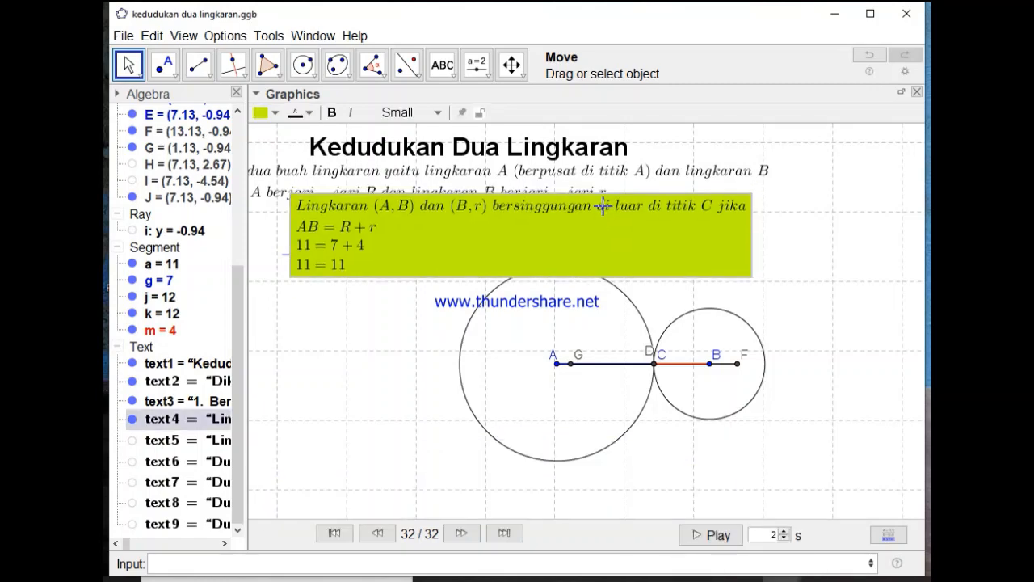
pyautogui.rightClick(604, 215)
pyautogui.click(677, 346)
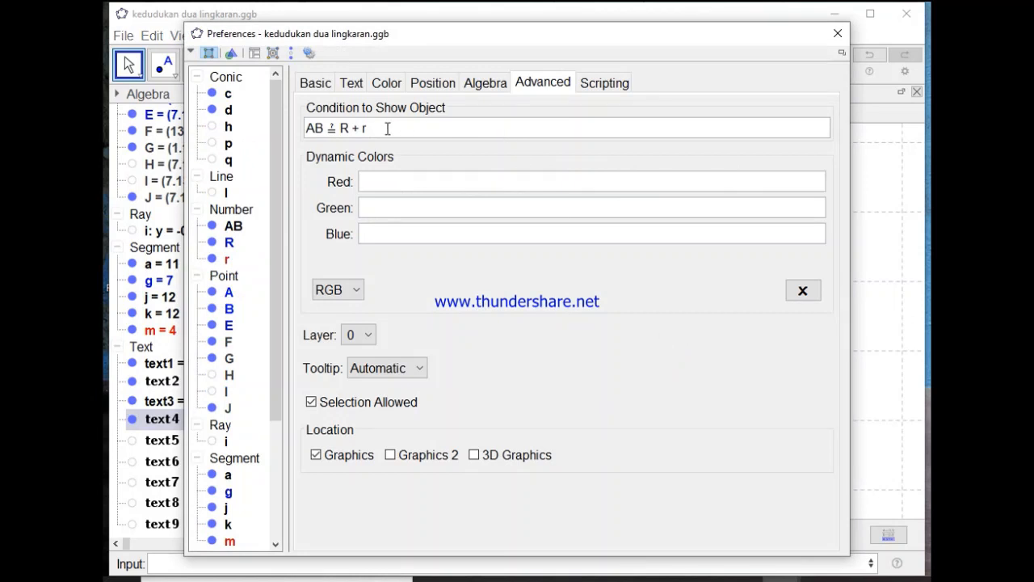
pyautogui.click(387, 129)
pyautogui.moveTo(387, 129); pyautogui.dragTo(293, 128)
pyautogui.moveTo(369, 127); pyautogui.dragTo(303, 123)
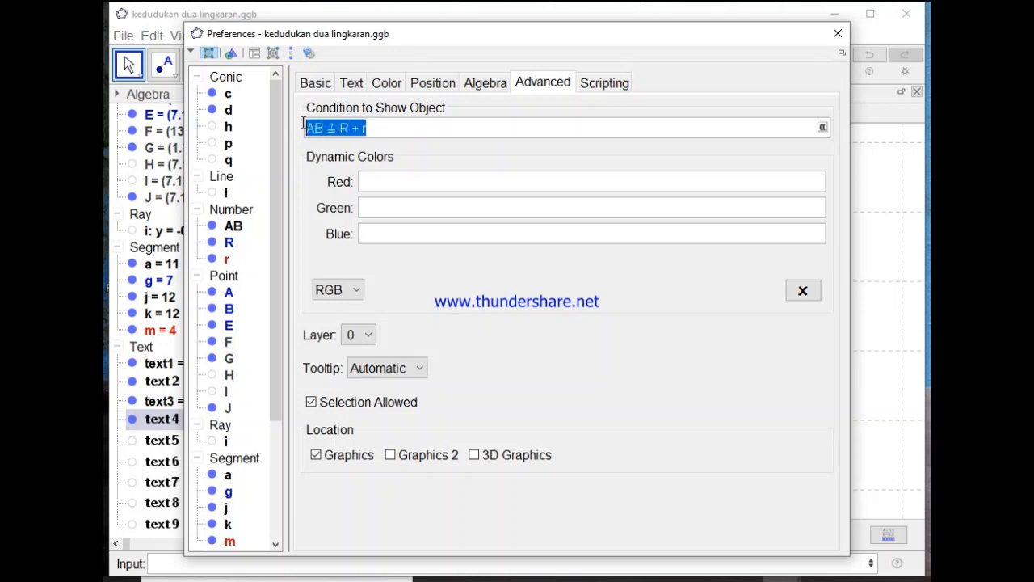
pyautogui.click(837, 35)
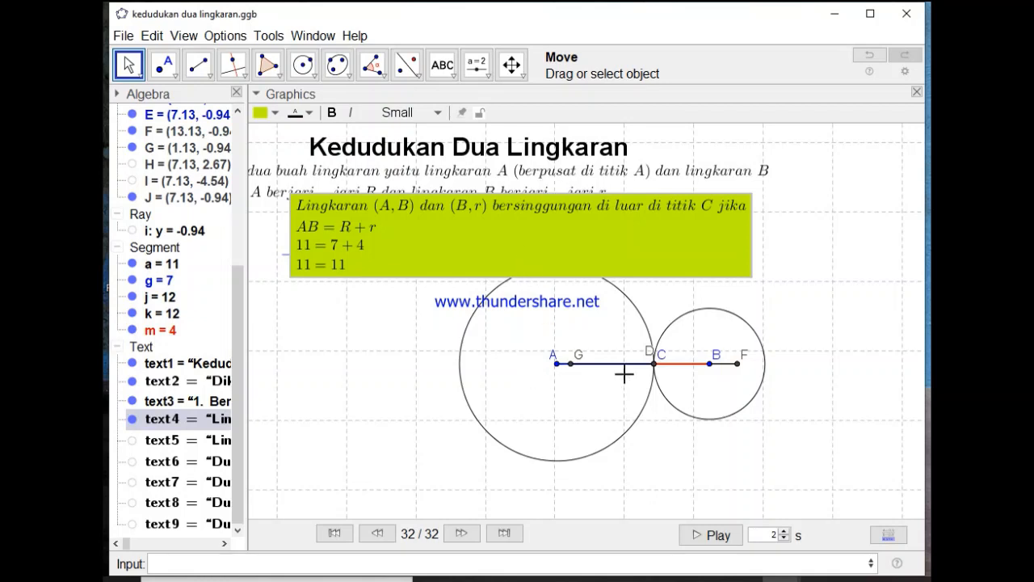
# - Move text4 back down over the lower part of the circles and lower the AB slider to 9
pyautogui.click(591, 240)
pyautogui.moveTo(591, 240); pyautogui.dragTo(623, 465)
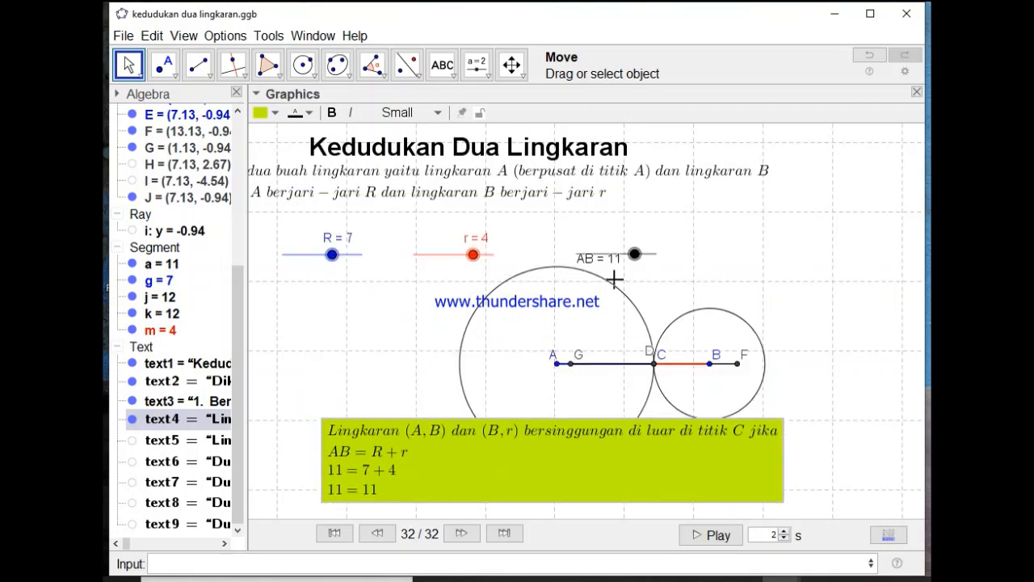
pyautogui.moveTo(635, 256); pyautogui.dragTo(624, 255)
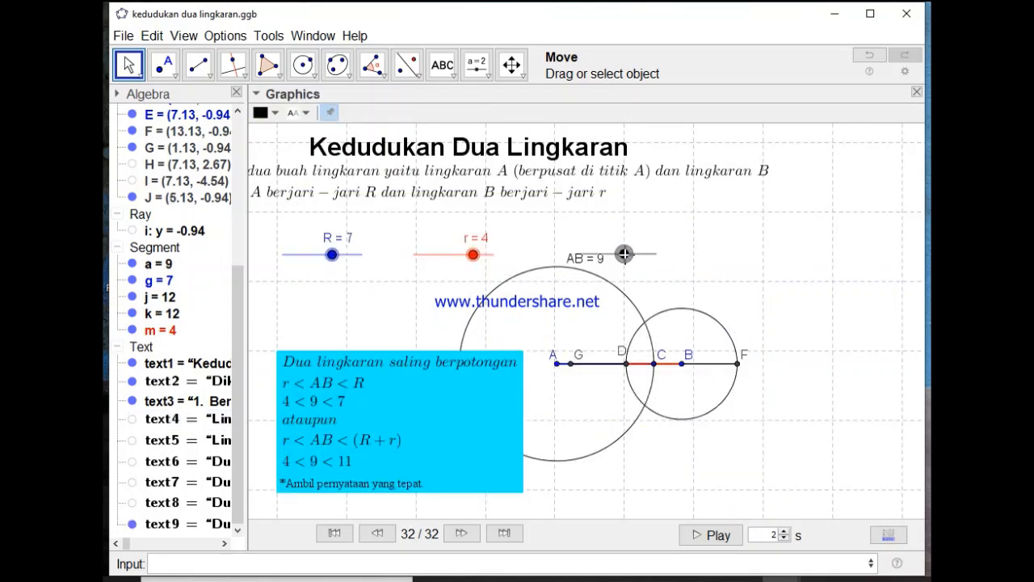
# - Highlight each half of text9's condition to show object, before and after the OR sign, in its advanced properties, and close them
pyautogui.rightClick(474, 416)
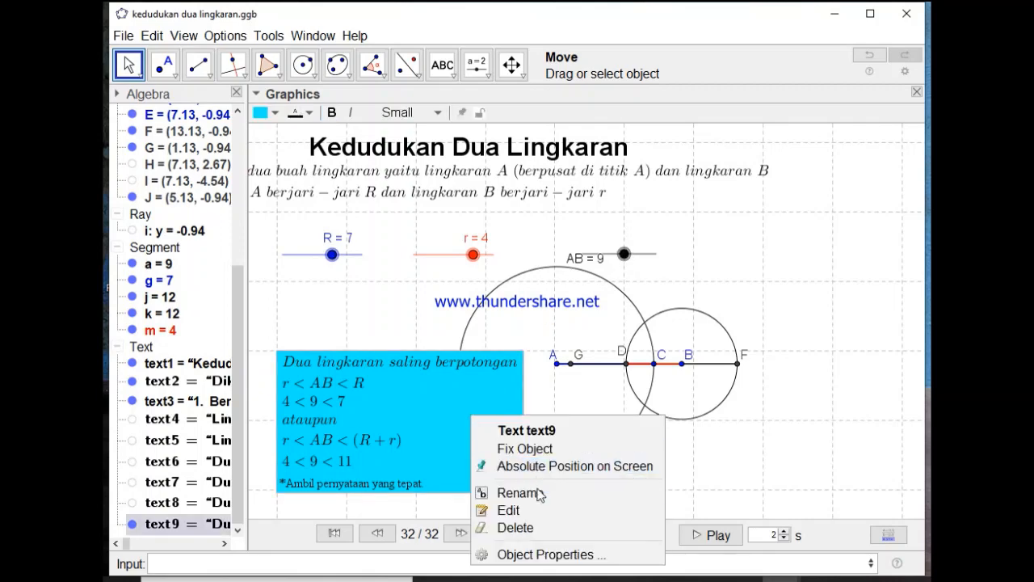
pyautogui.click(529, 553)
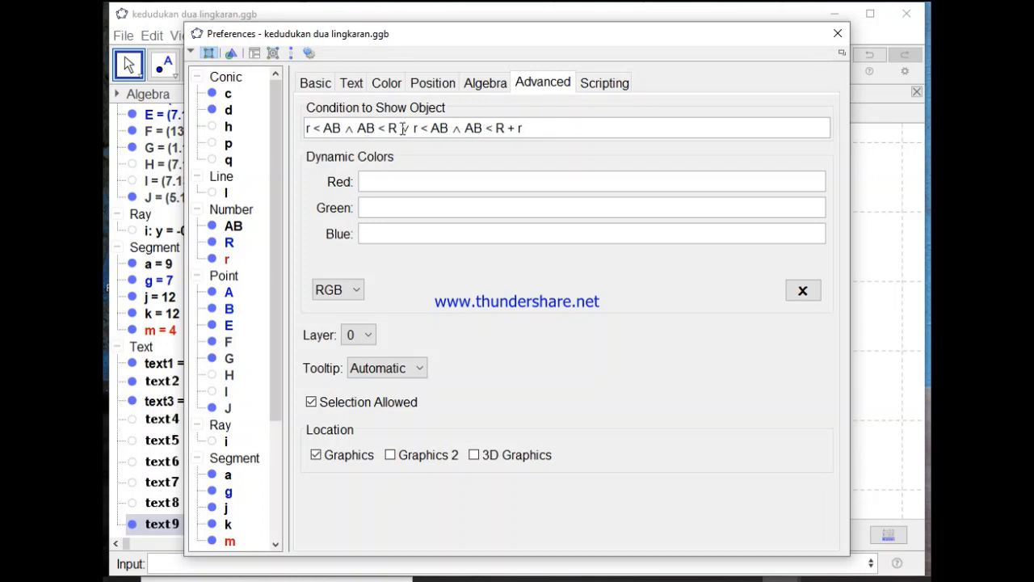
pyautogui.moveTo(402, 129); pyautogui.dragTo(267, 126)
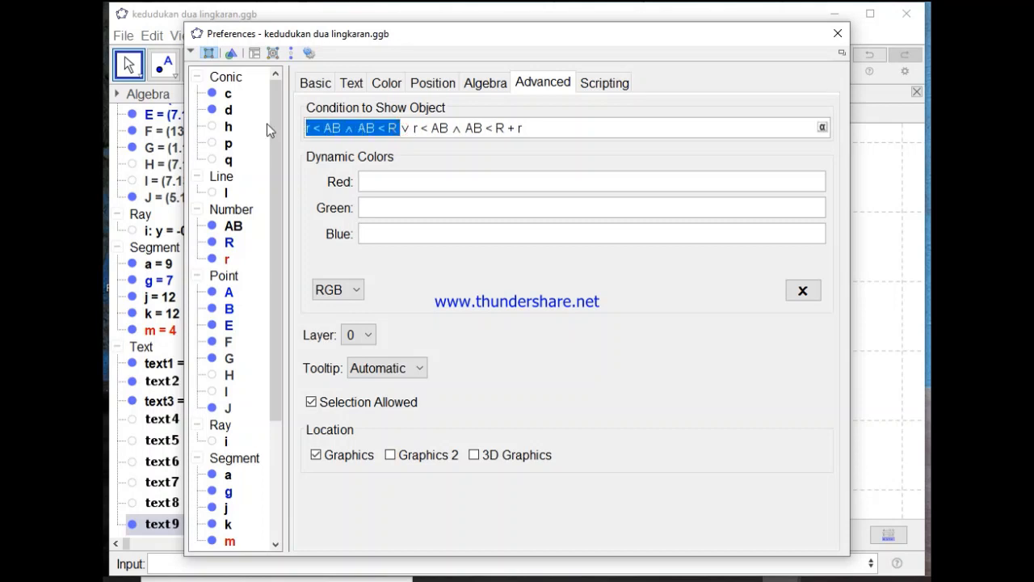
pyautogui.moveTo(414, 128); pyautogui.dragTo(536, 129)
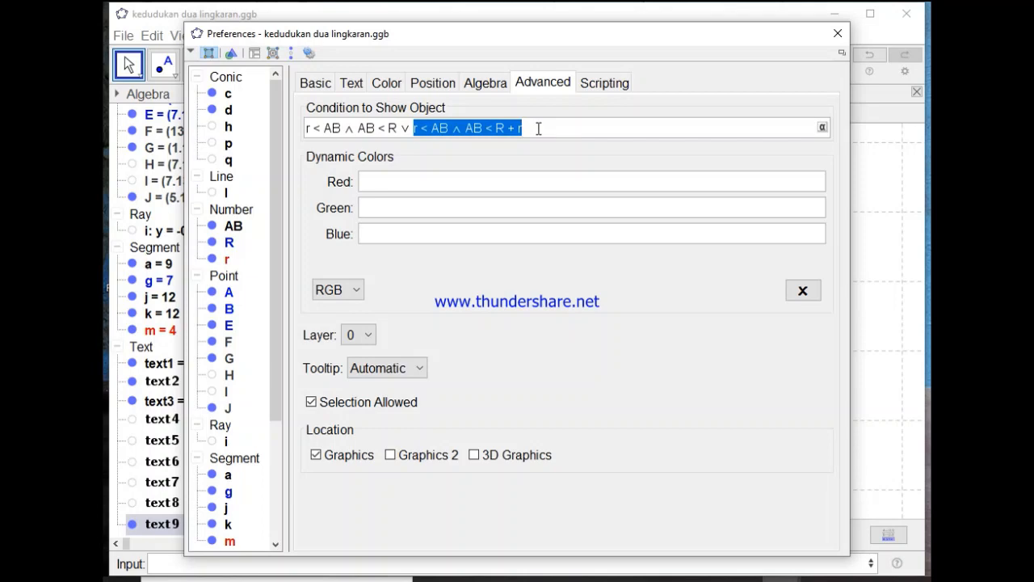
pyautogui.click(838, 33)
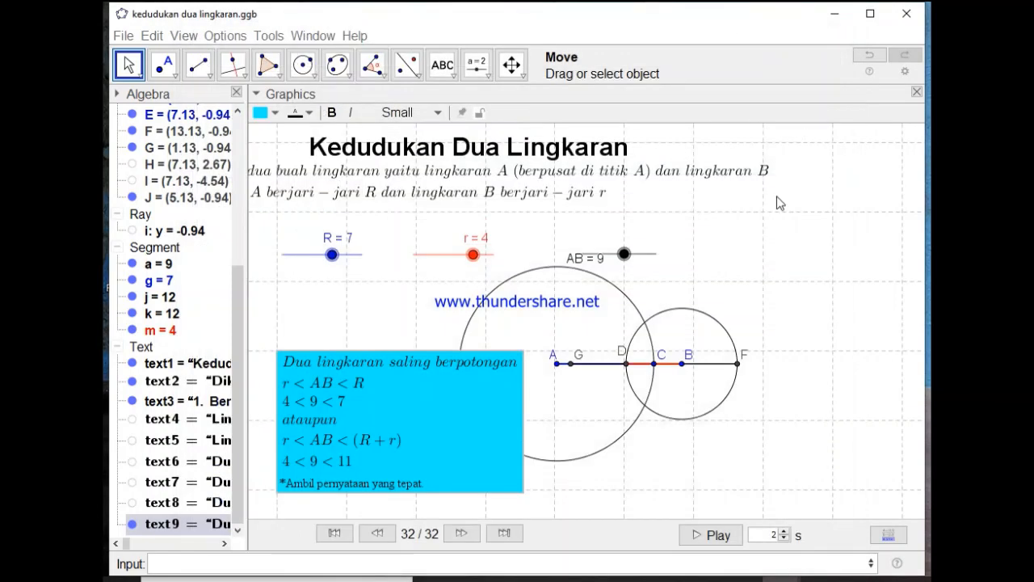